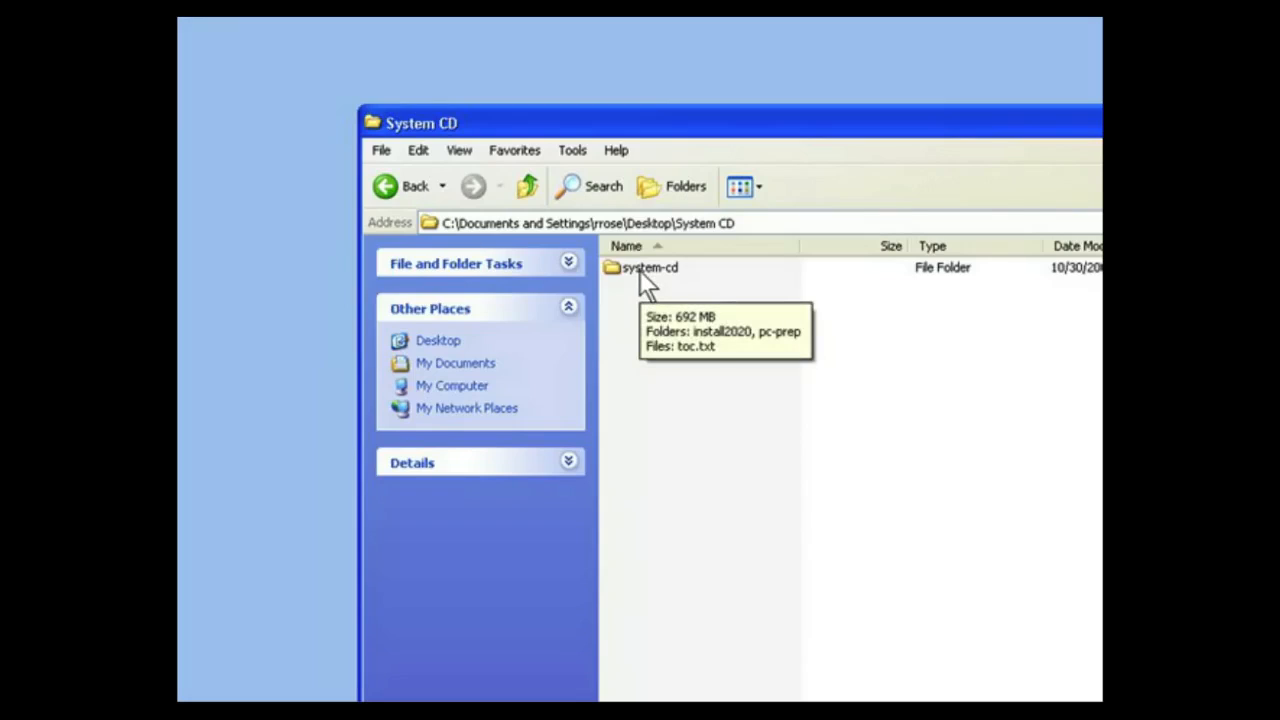
Step: Open the system-cd folder and its install2020 subfolder
left_click(641, 271)
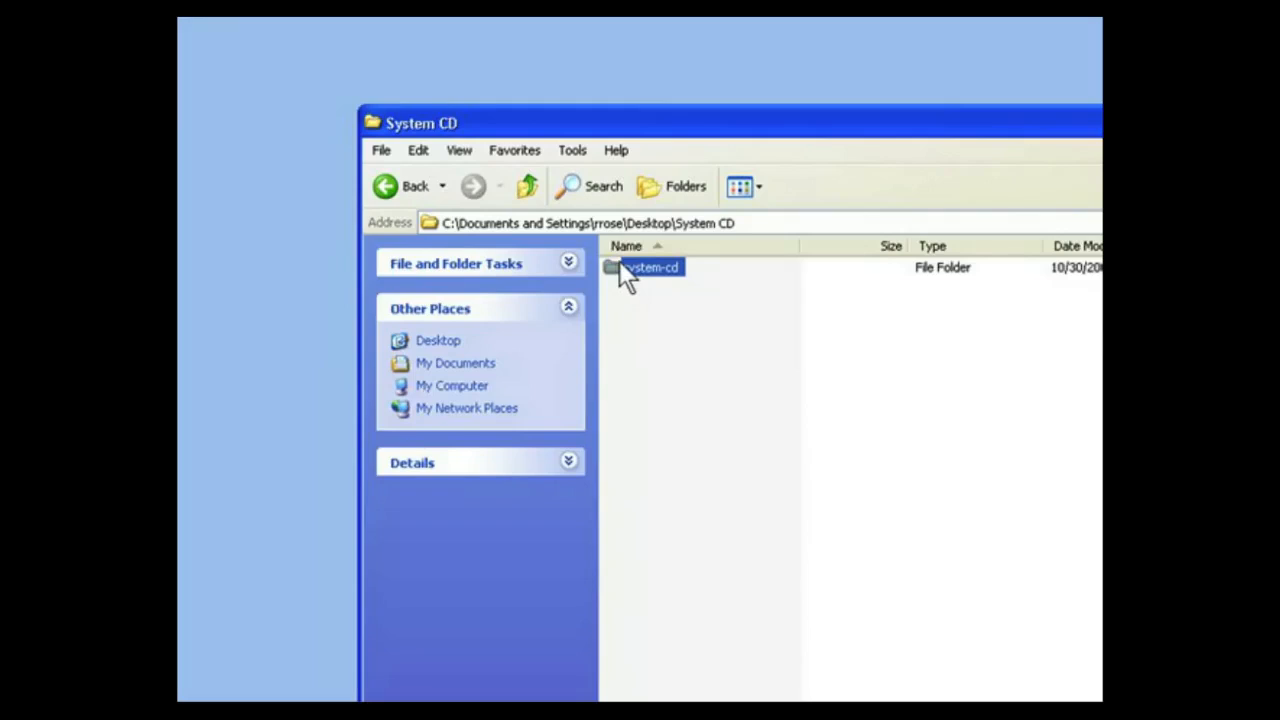
double_click(621, 266)
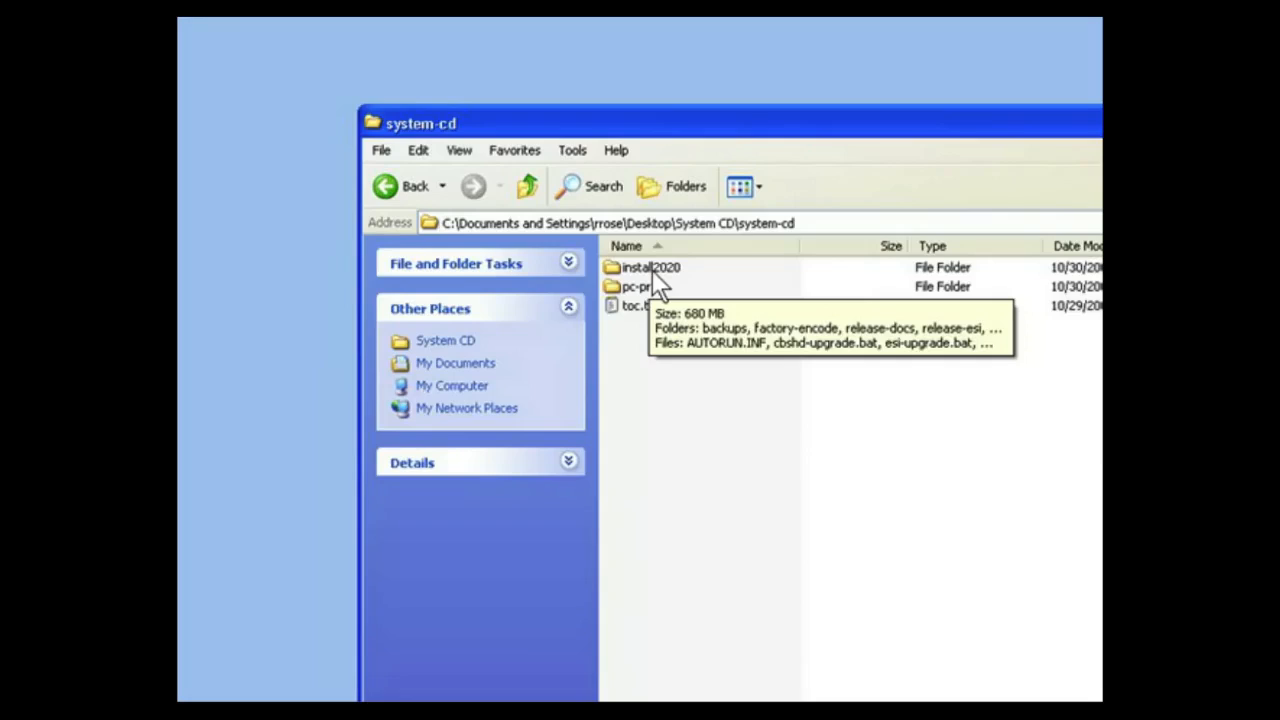
double_click(652, 270)
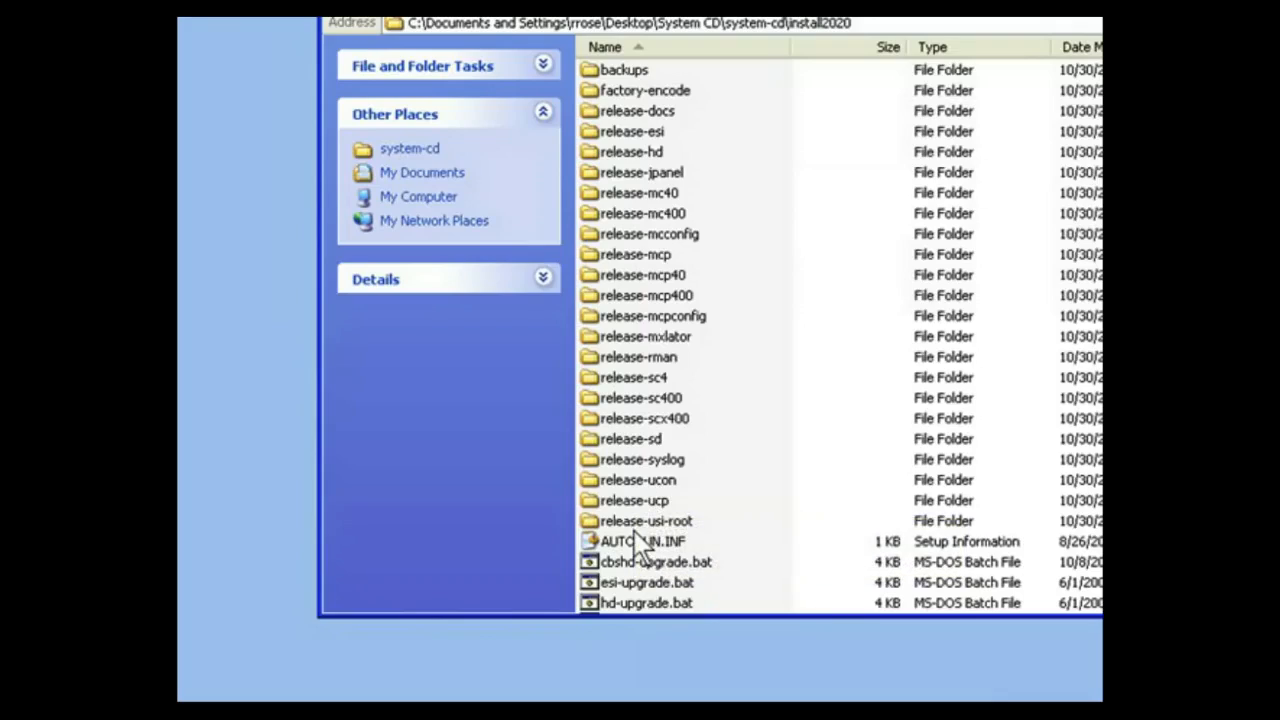
Step: Look over the release folders in install2020, including release-rman, release-mcconfig, release-mcpconfig, release-jpanel, release-mc40, release-mcp and release-mxlator
left_click(634, 363)
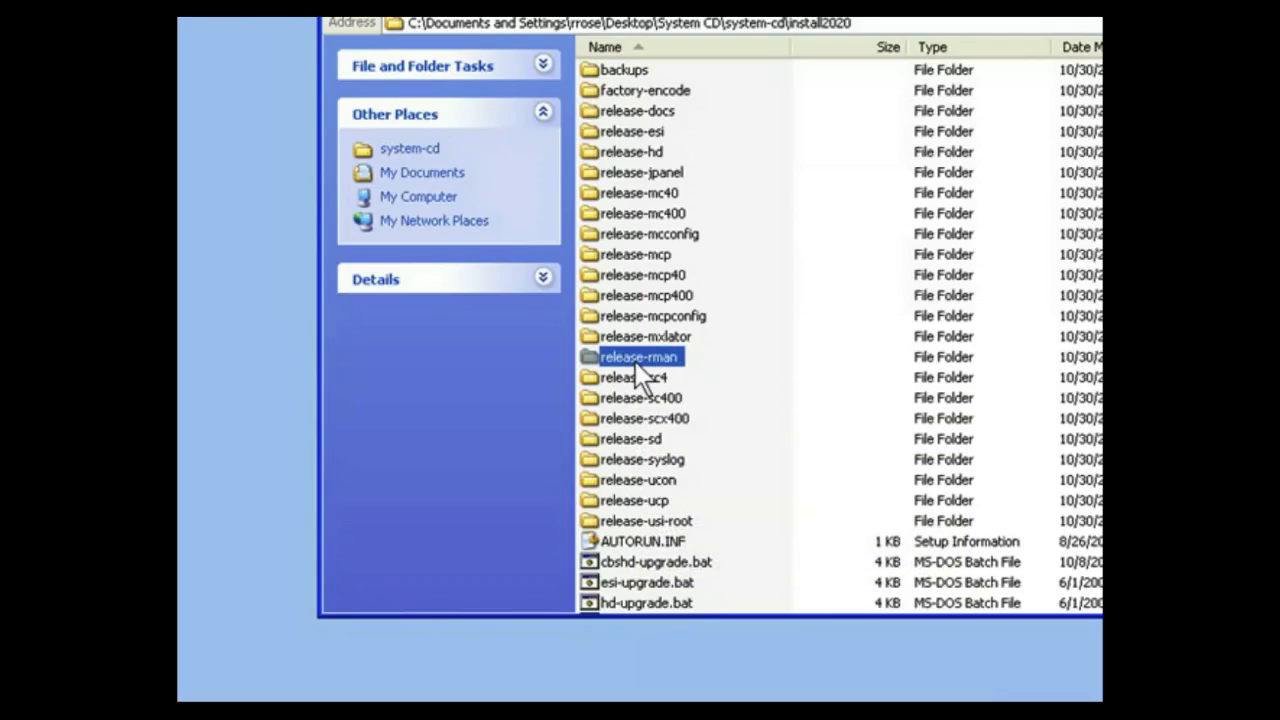
left_click(649, 236)
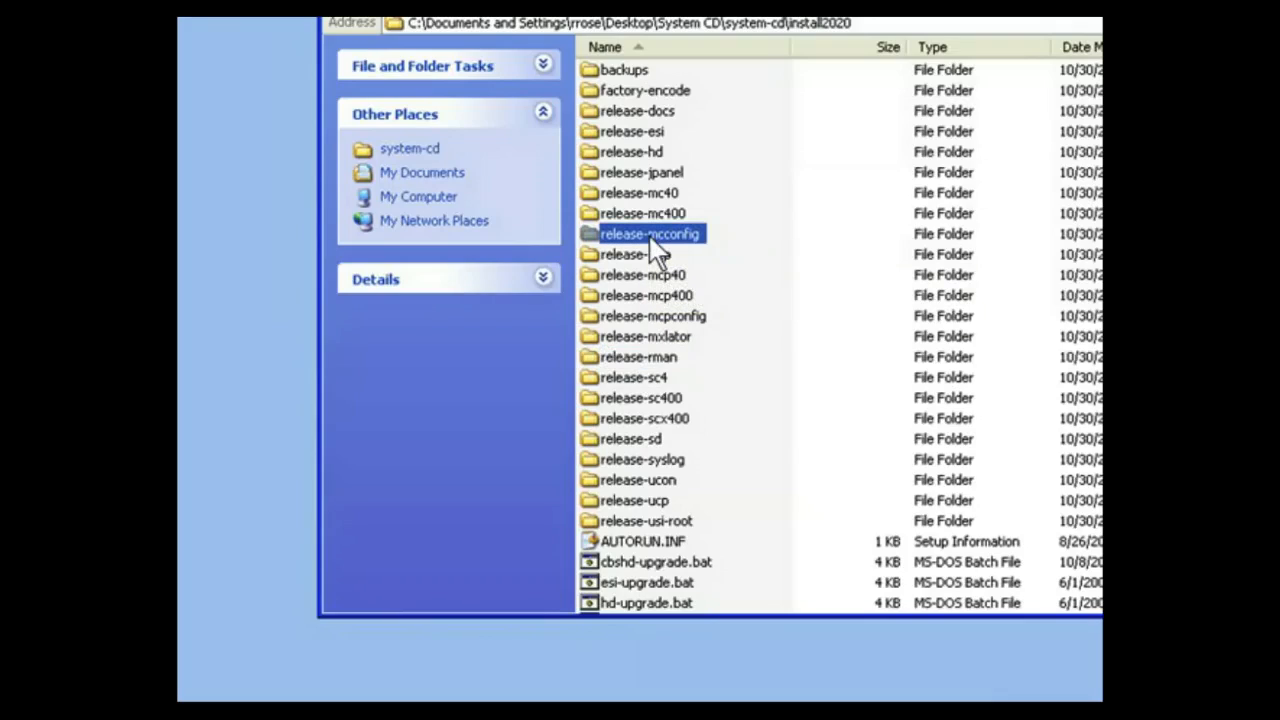
left_click(640, 318)
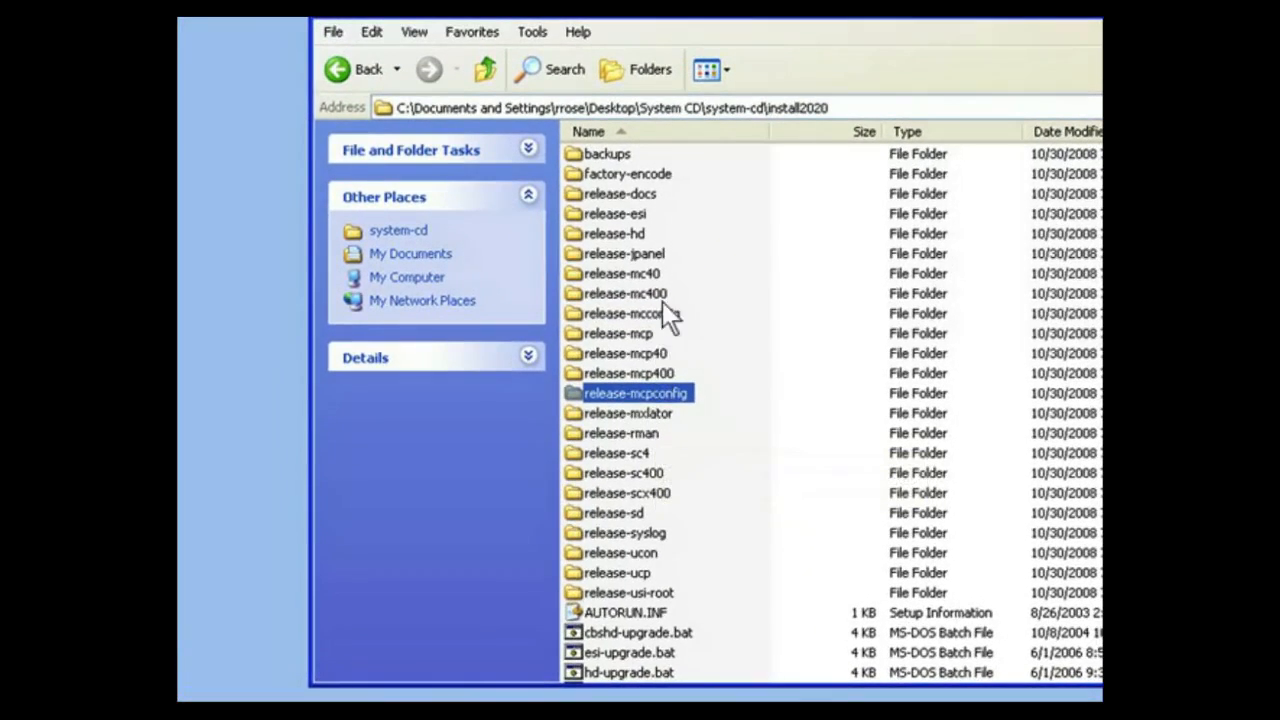
left_click(640, 255)
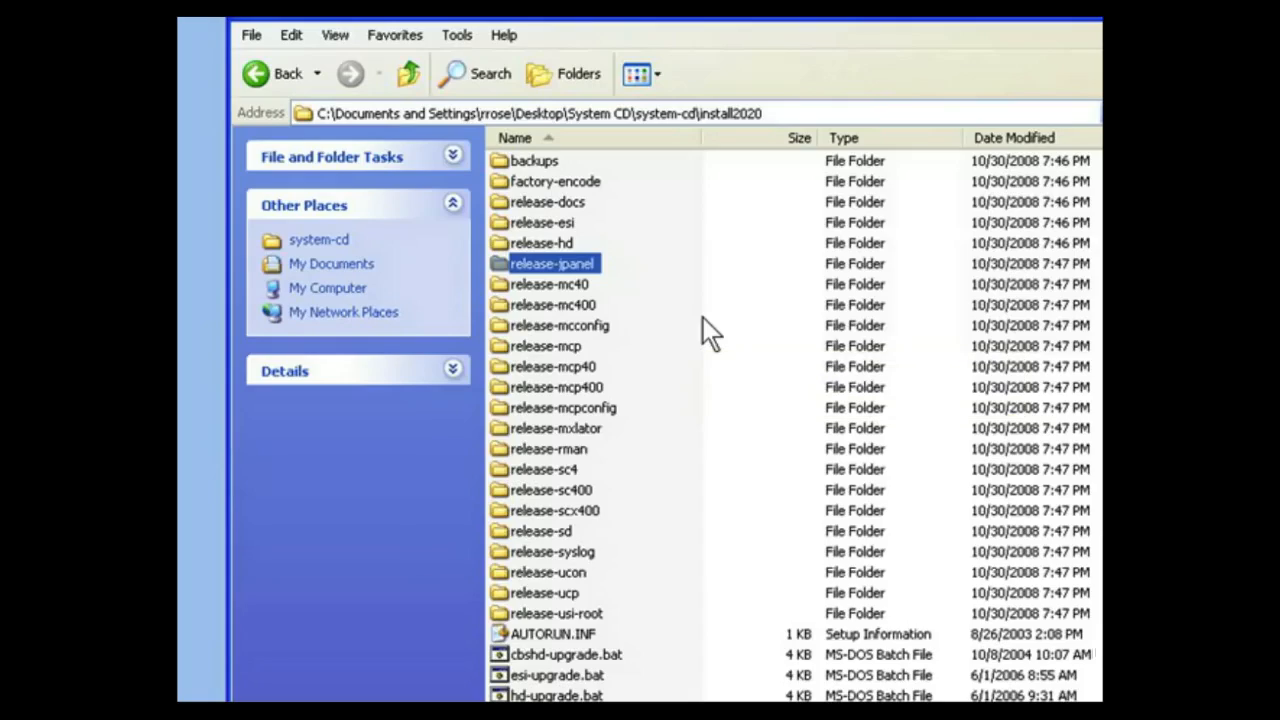
left_click(551, 289)
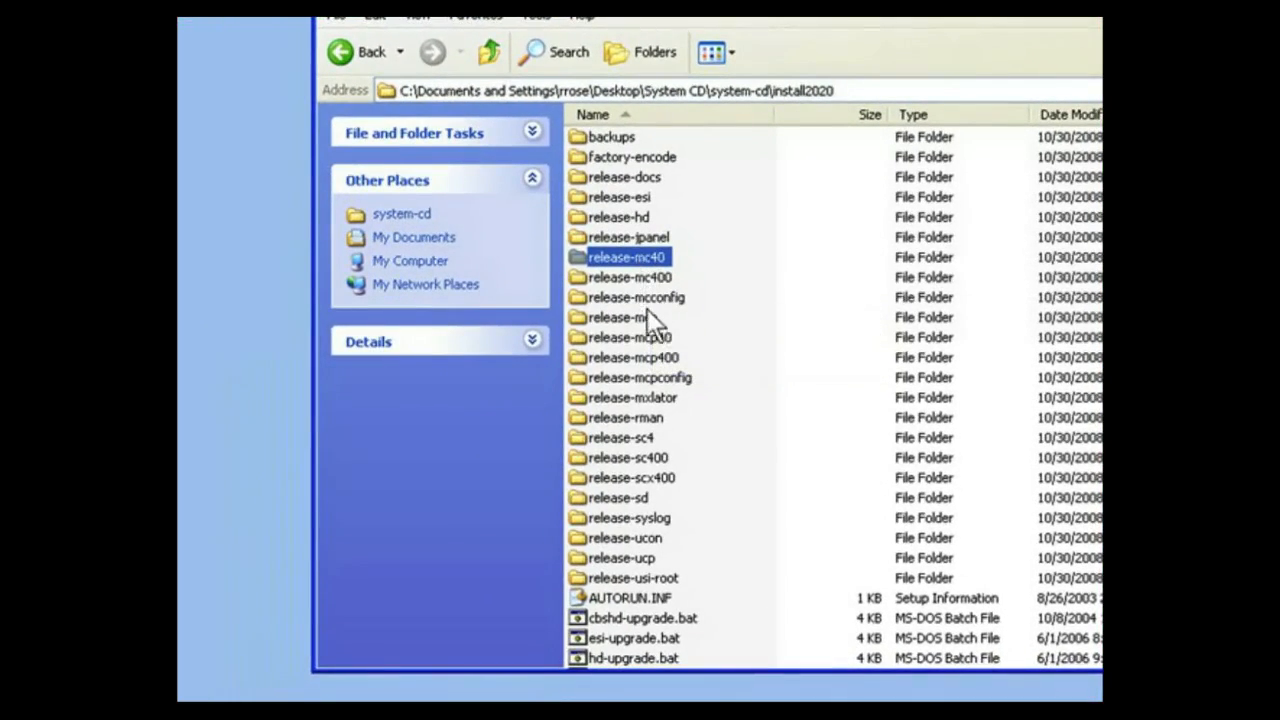
left_click(623, 324)
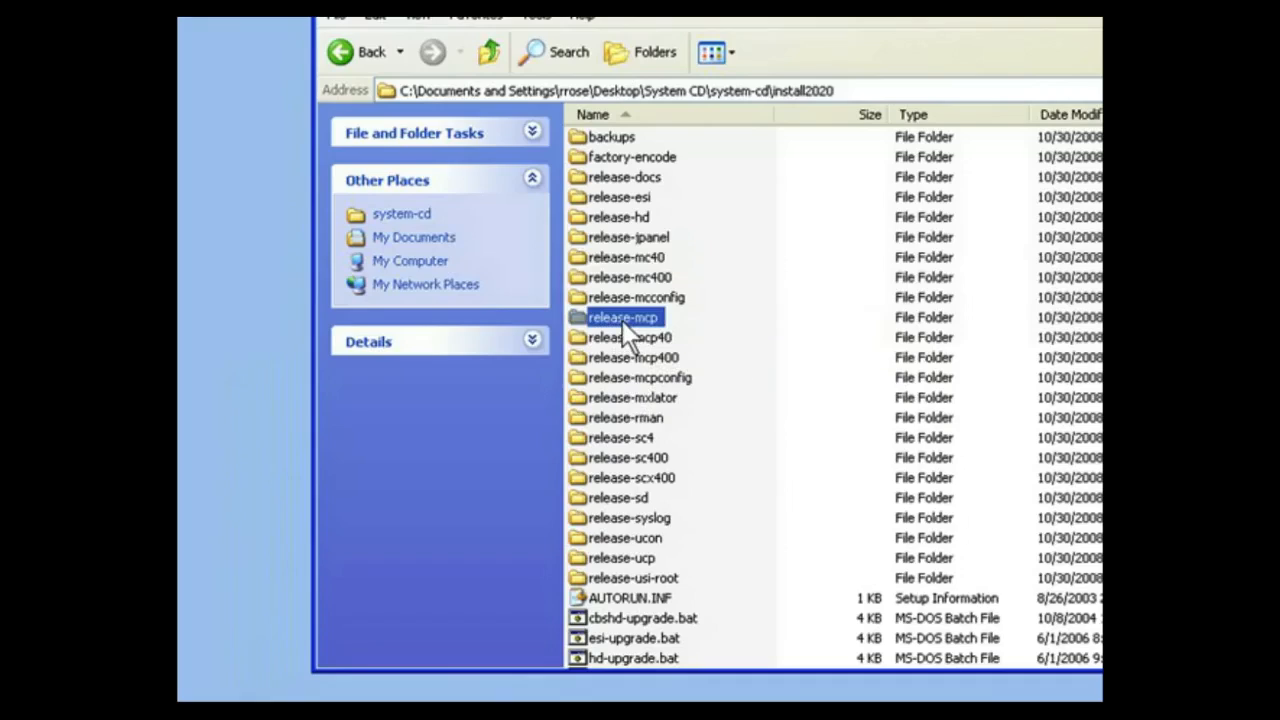
left_click(640, 398)
Step: Open the release-sc4 folder and look over its updates, encode, backups, bin and logs subfolders
left_click(645, 440)
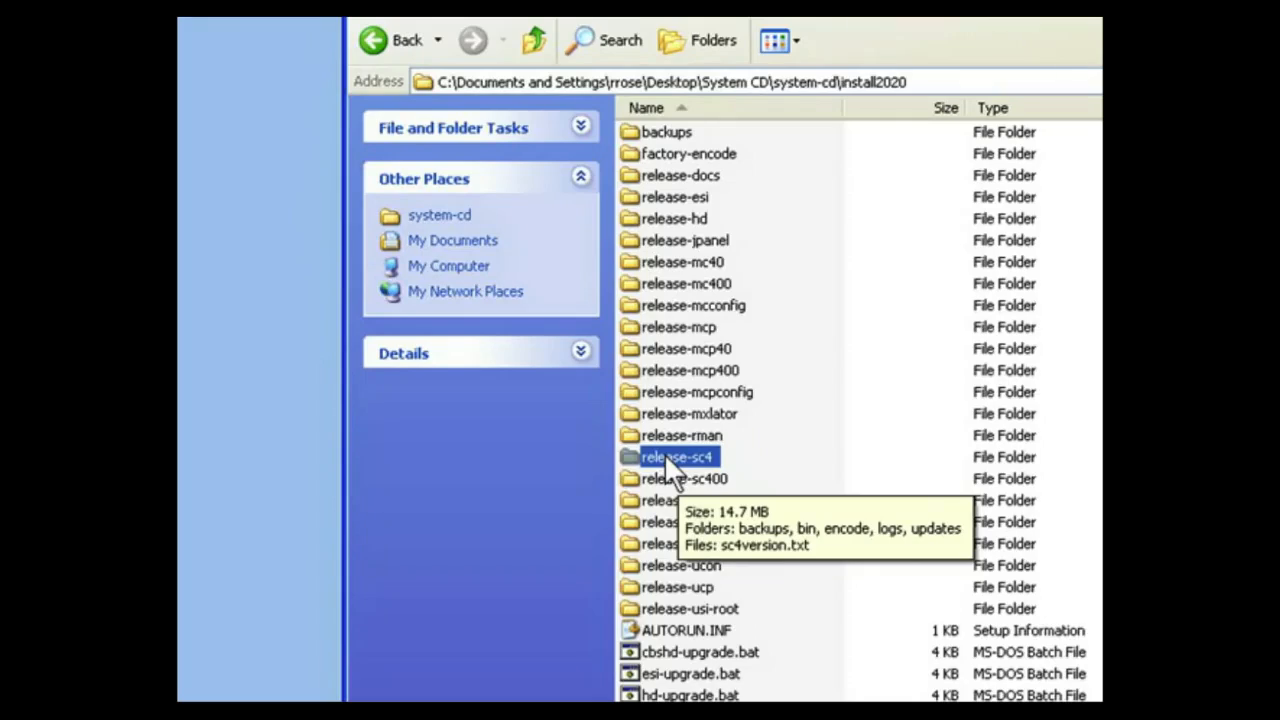
double_click(636, 462)
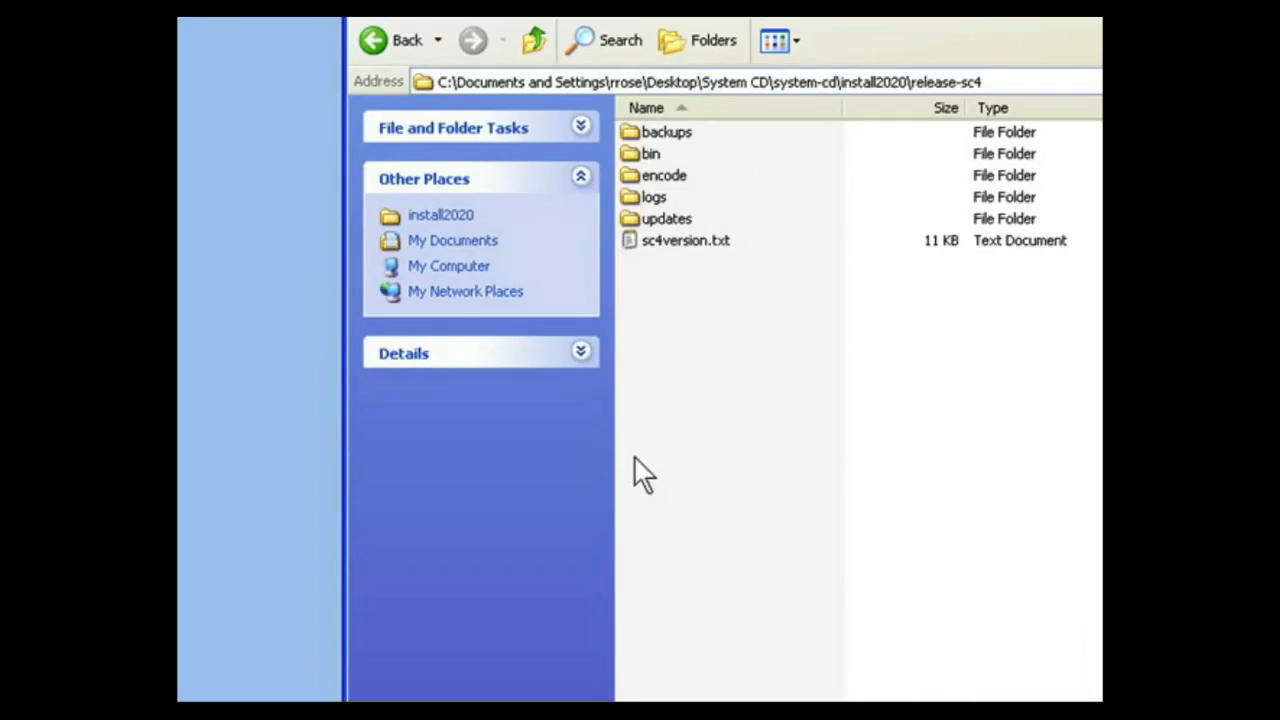
left_click(667, 219)
left_click(674, 177)
left_click(677, 217)
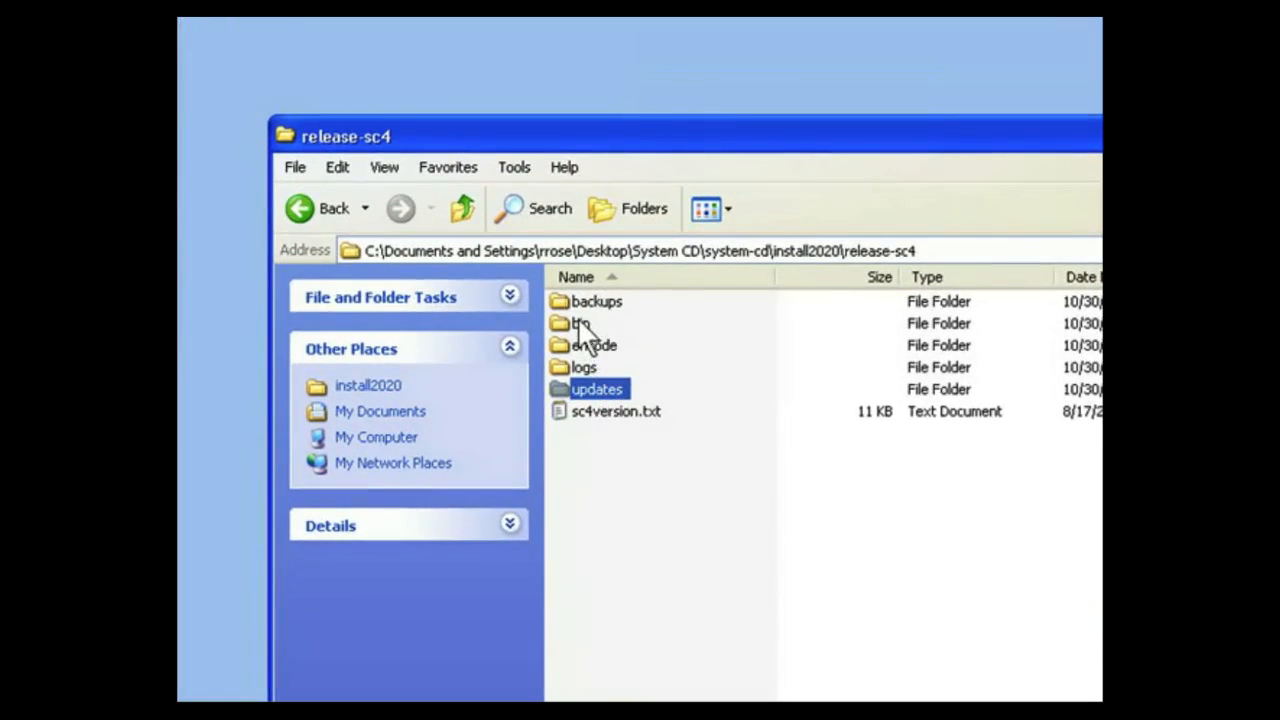
left_click(580, 304)
left_click(579, 324)
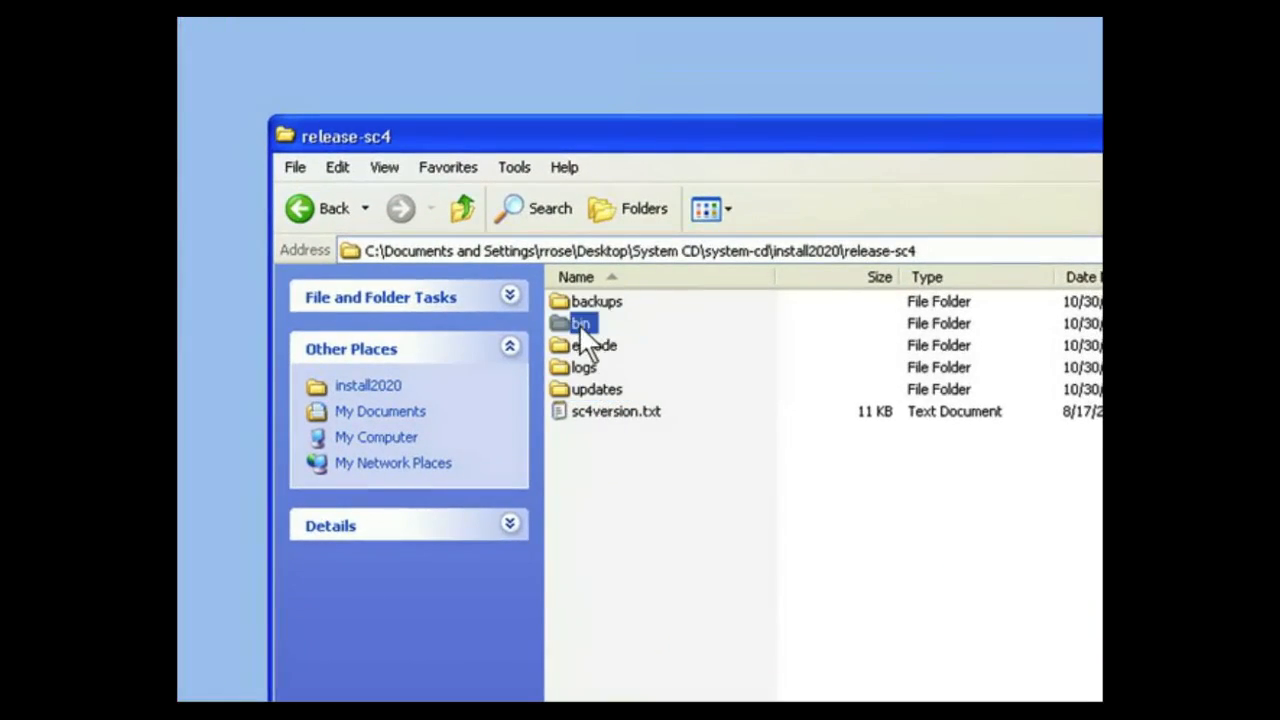
left_click(585, 369)
mouse_move(594, 370)
Step: Open sc4version.txt, read the SC4 router controller release notes back to version 1.7.1, and close the file
mouse_move(616, 418)
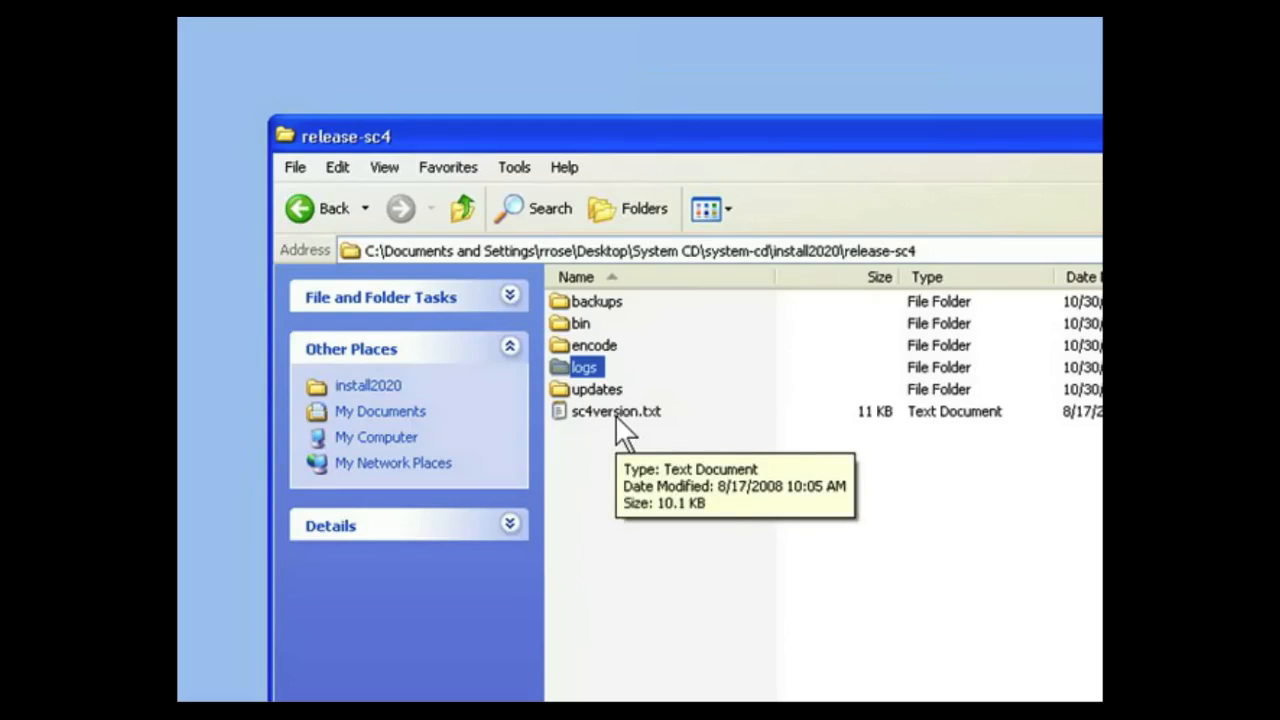
double_click(615, 414)
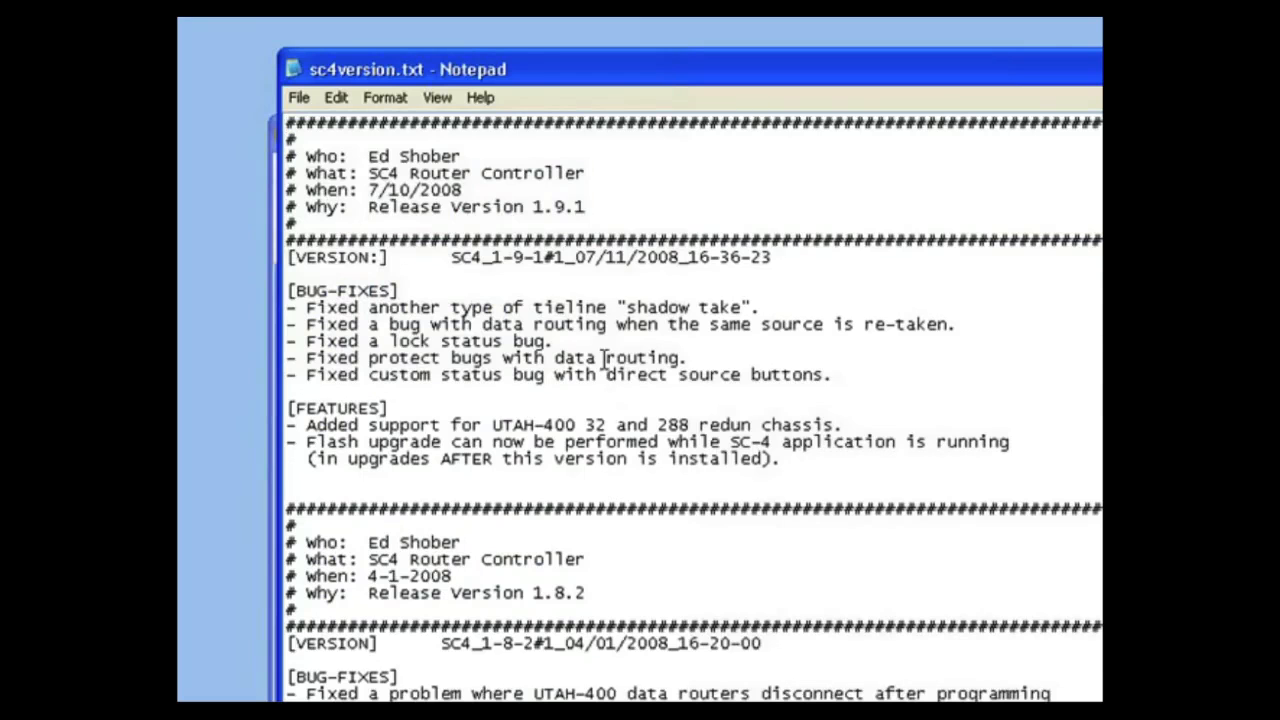
scroll(603, 357, "down", 2)
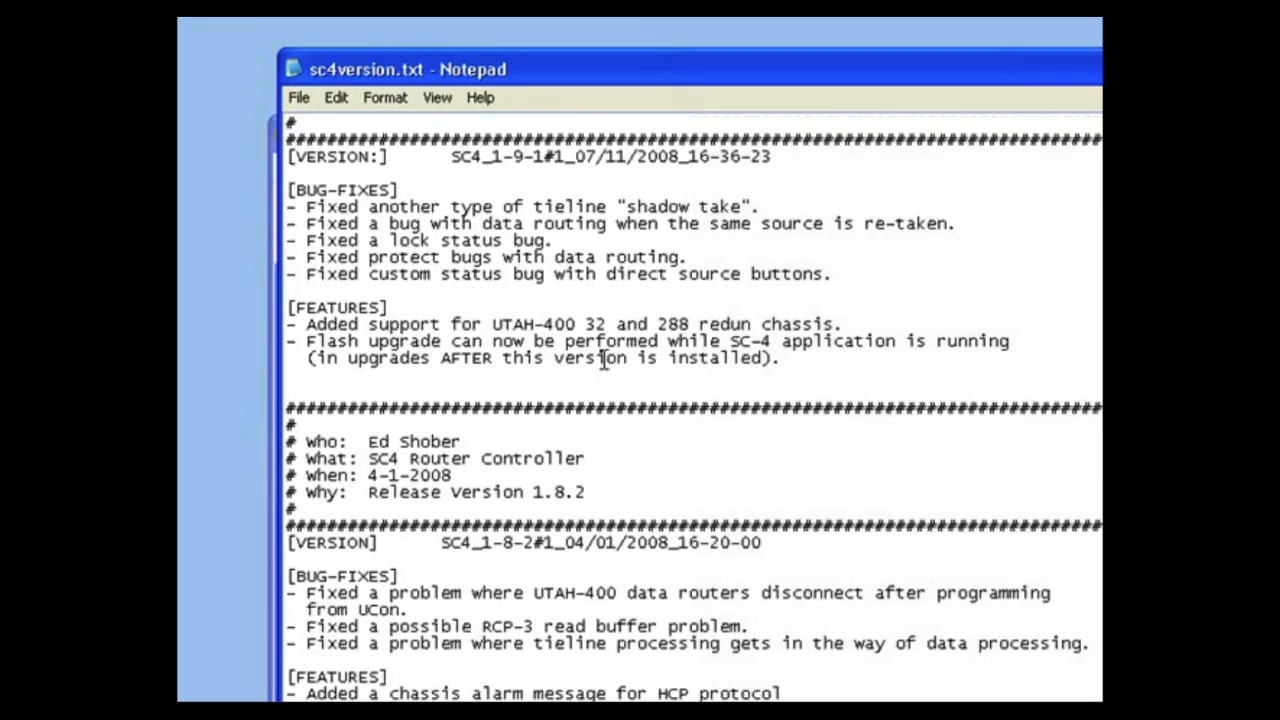
scroll(603, 362, "up", 2)
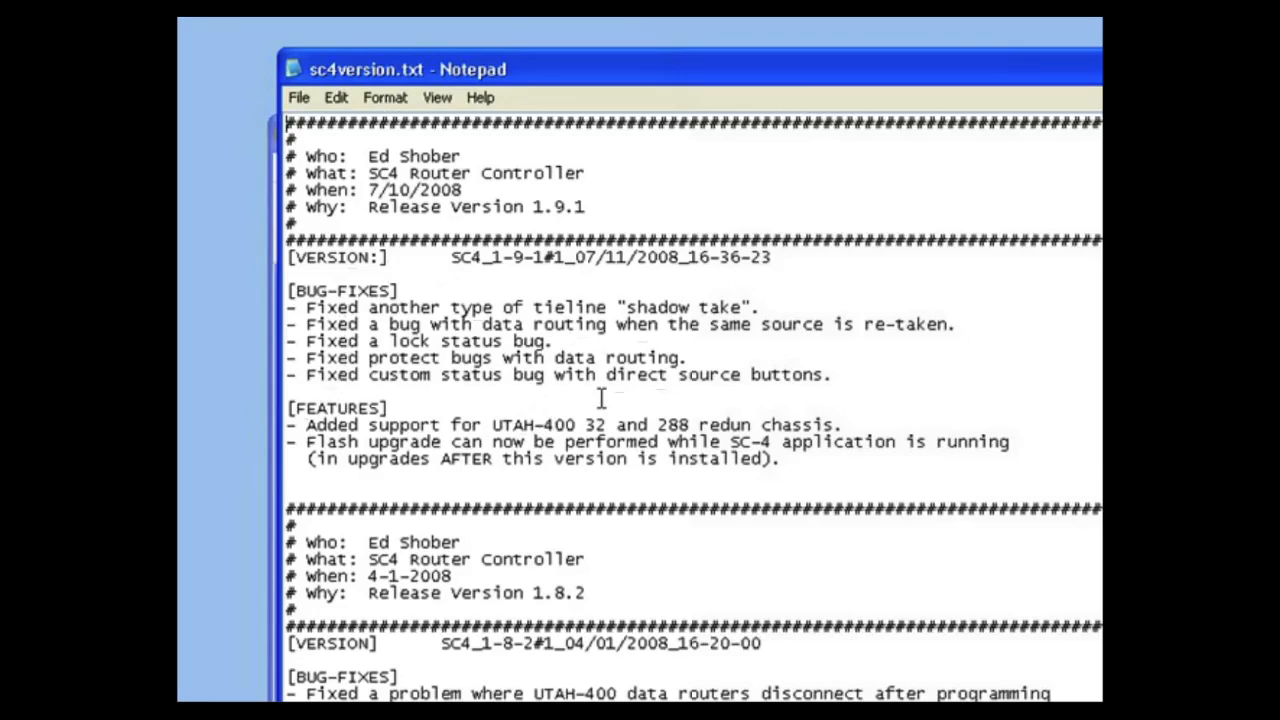
scroll(601, 398, "down", 11)
scroll(614, 425, "down", 9)
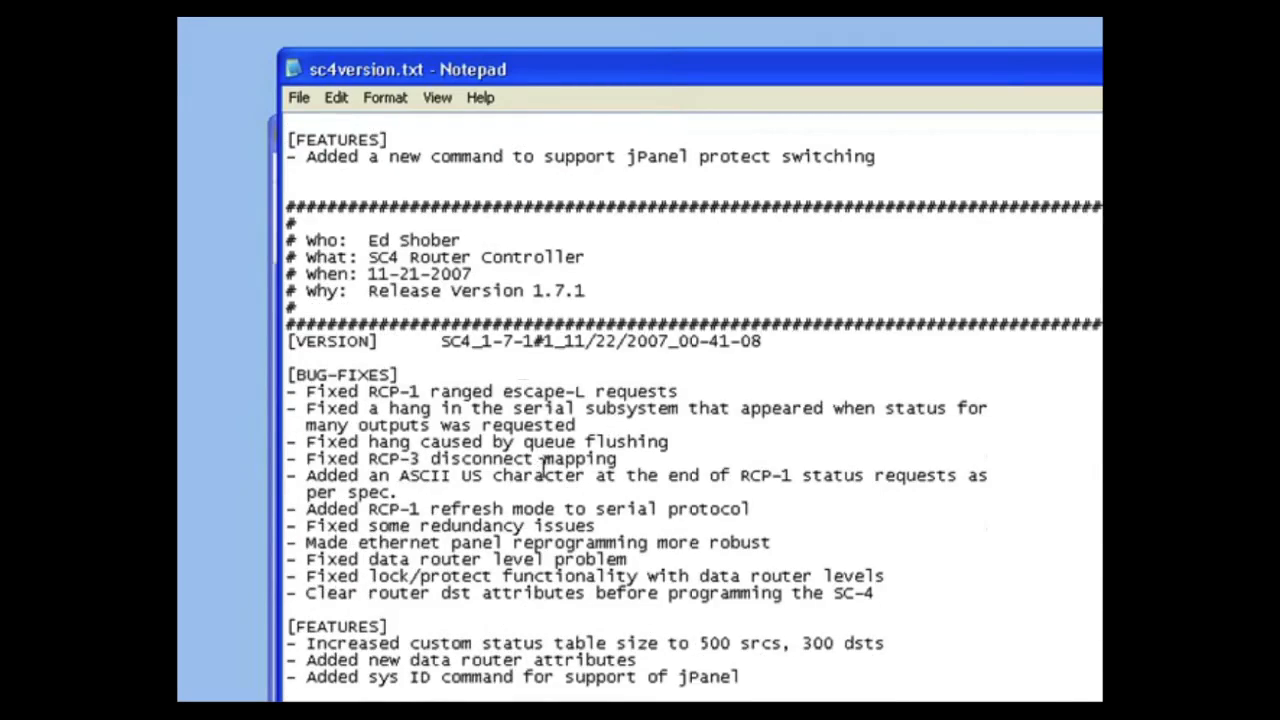
scroll(543, 462, "down", 3)
scroll(543, 473, "up", 4)
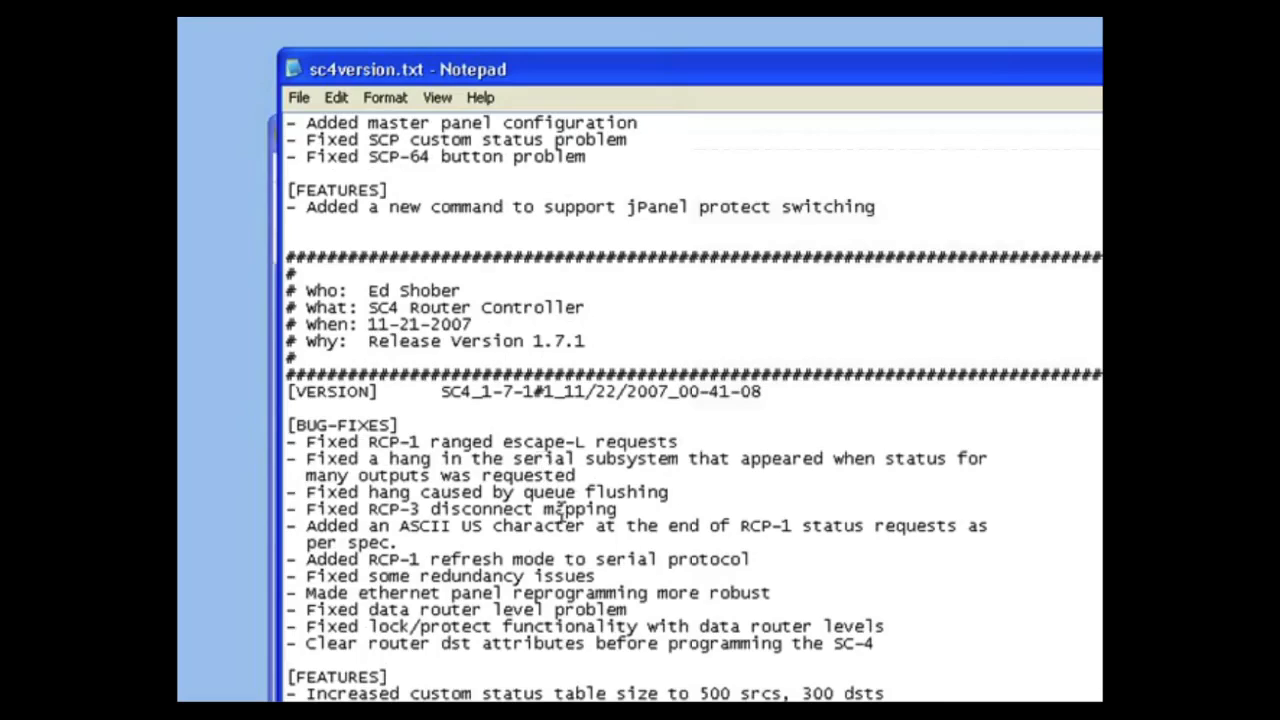
scroll(476, 550, "up", 4)
scroll(447, 481, "up", 12)
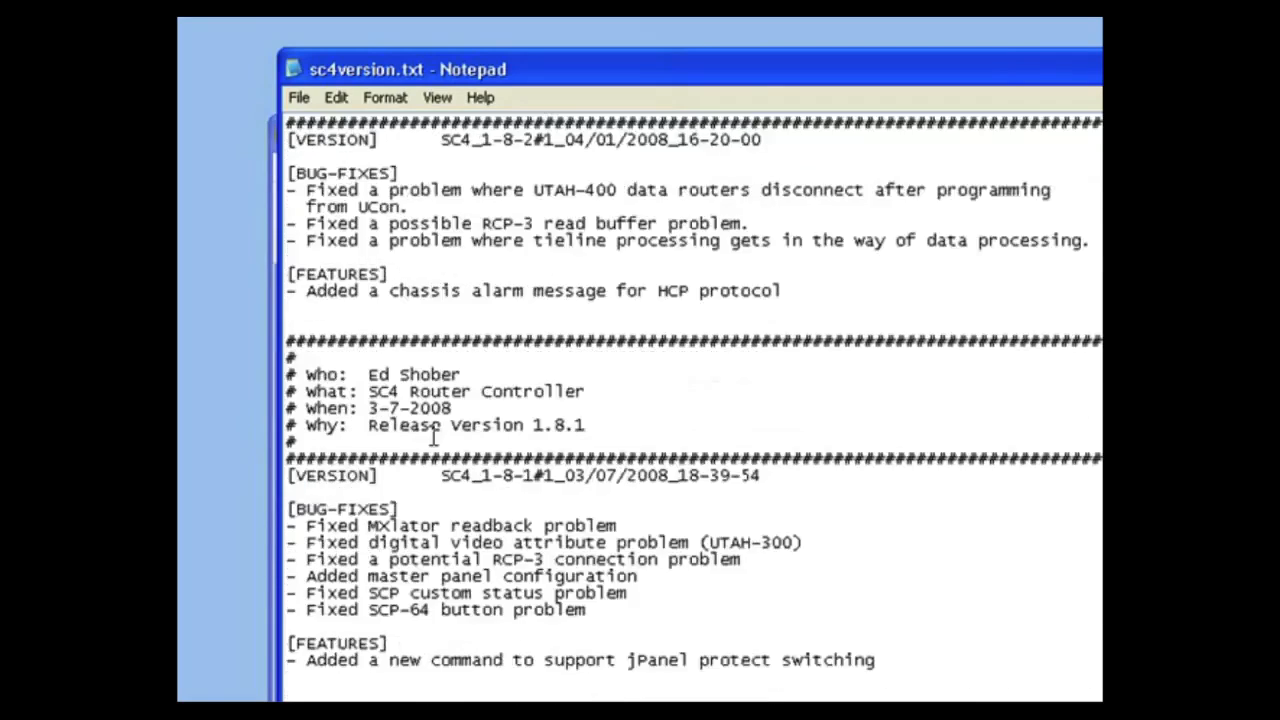
scroll(441, 382, "up", 3)
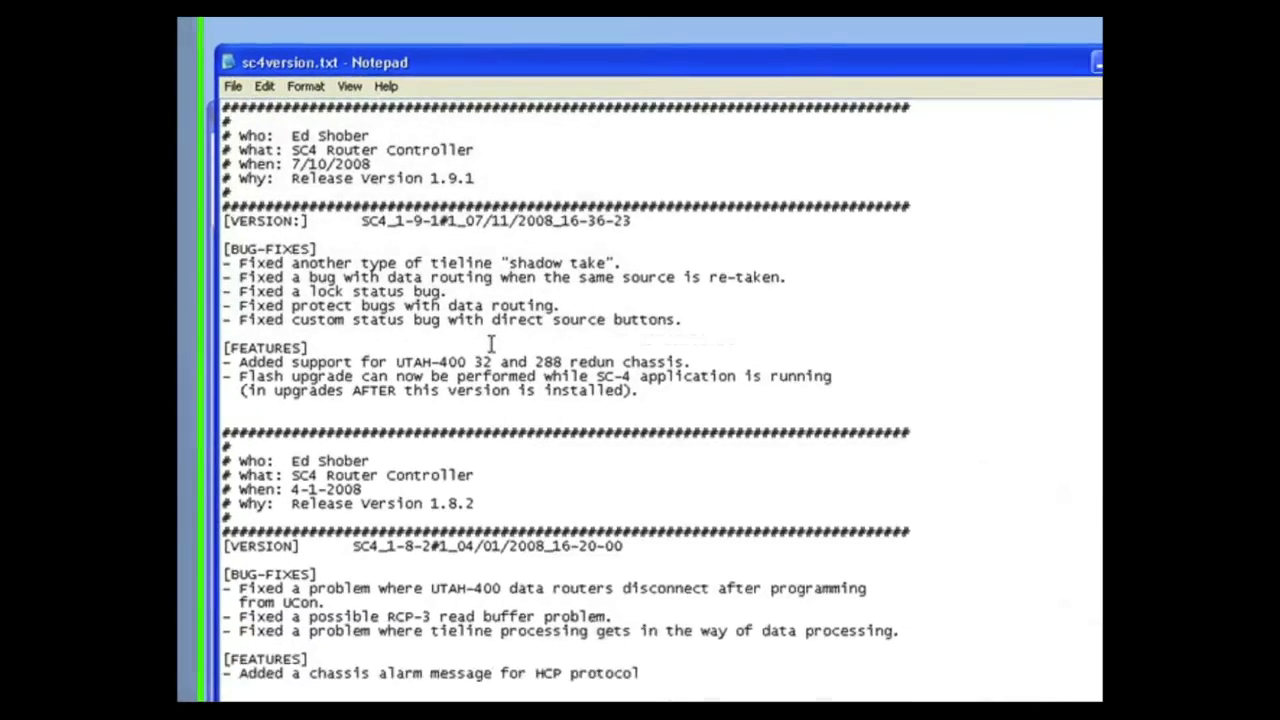
left_click(1040, 59)
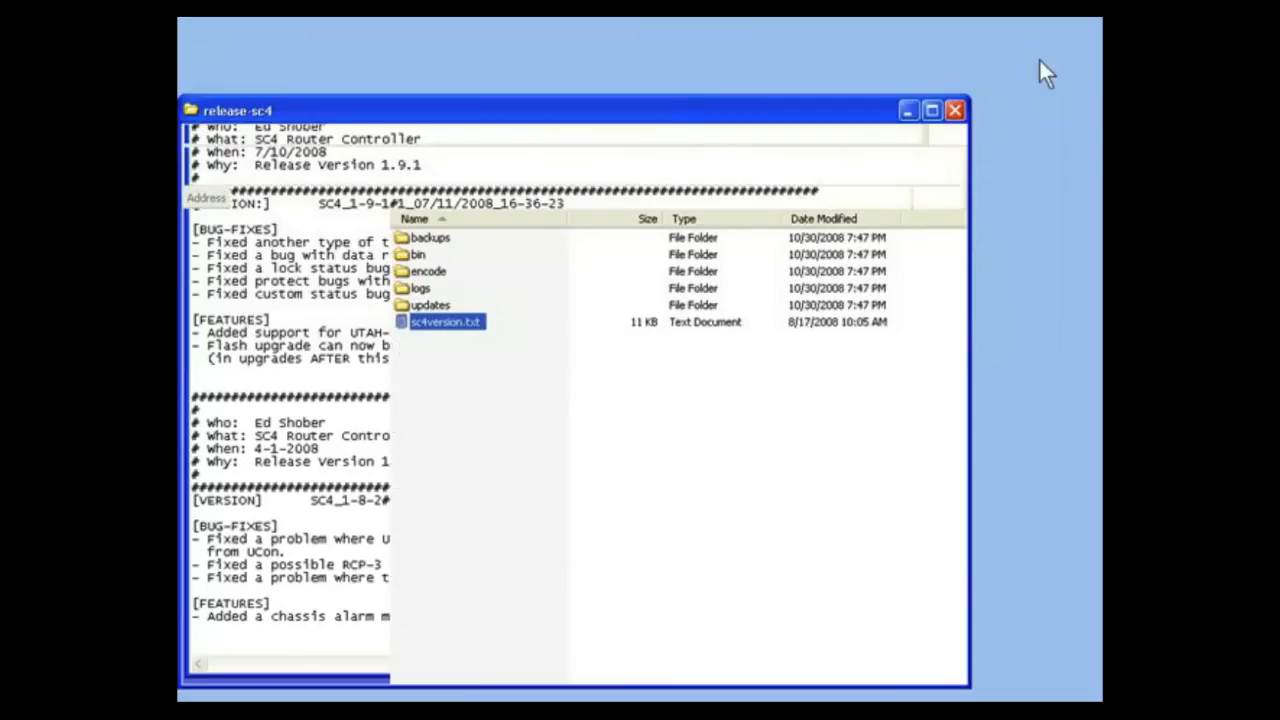
Step: Highlight the updates and encode folders of release-sc4 in turn, and return to the install2020 folder
left_click(432, 305)
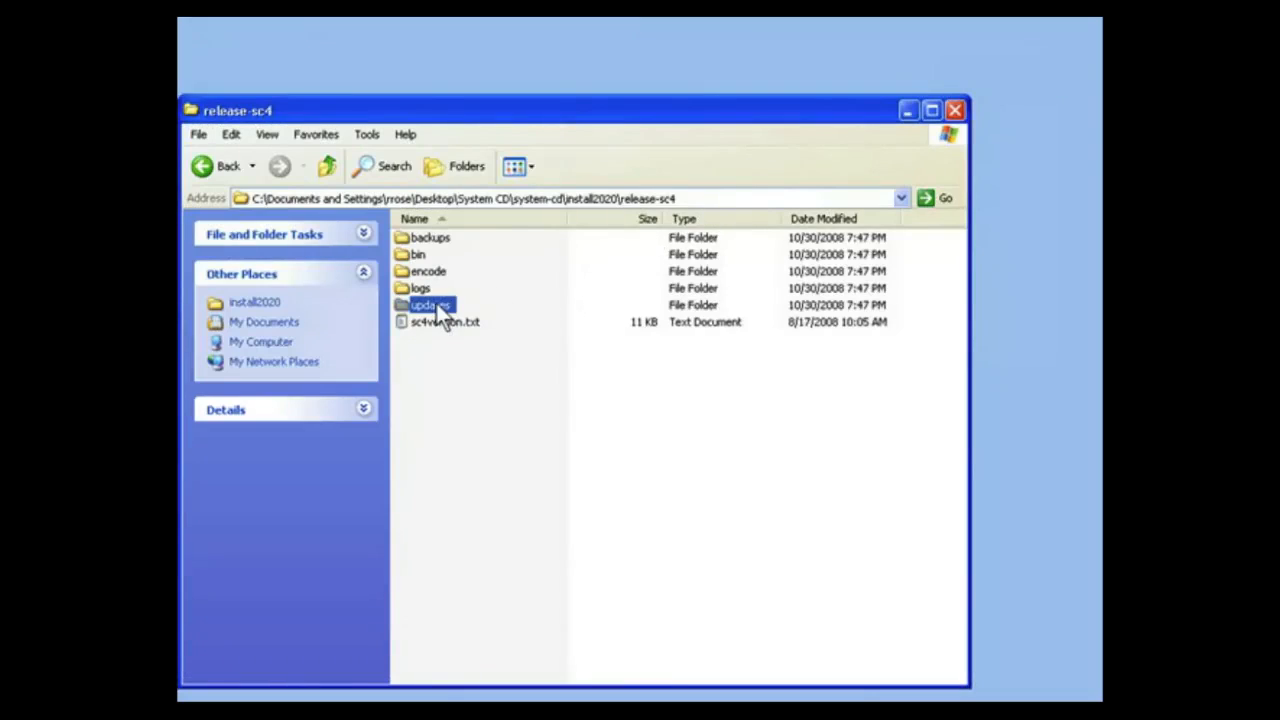
left_click(430, 271)
left_click(328, 166)
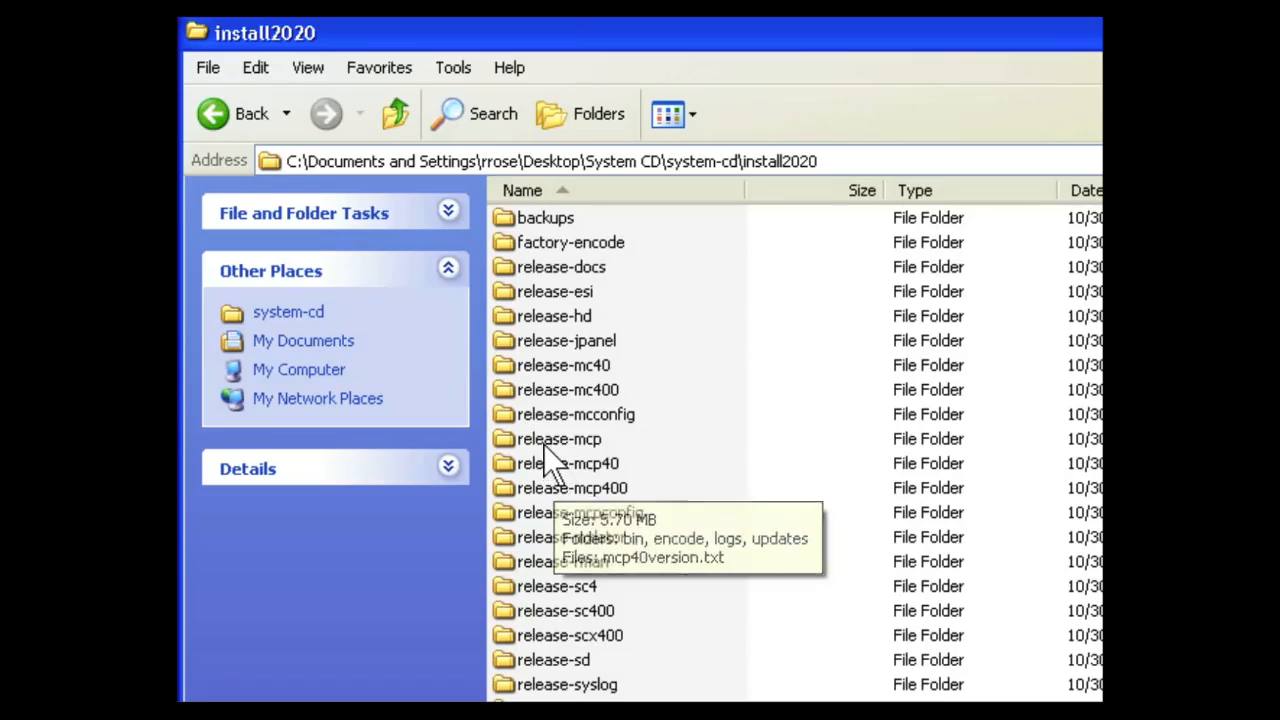
Step: Open the release-mcp folder and look over its encode and updates folders and the HDfirmware and HDreset files
double_click(543, 443)
left_click(528, 263)
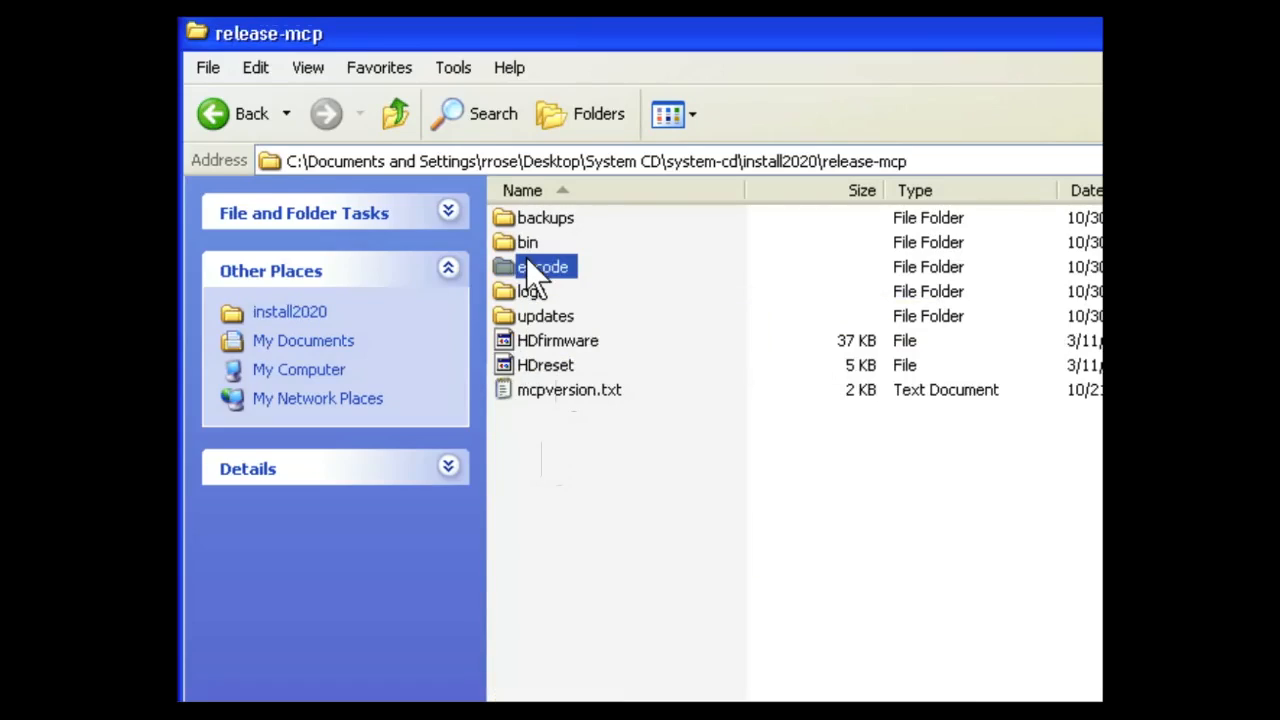
left_click(563, 312)
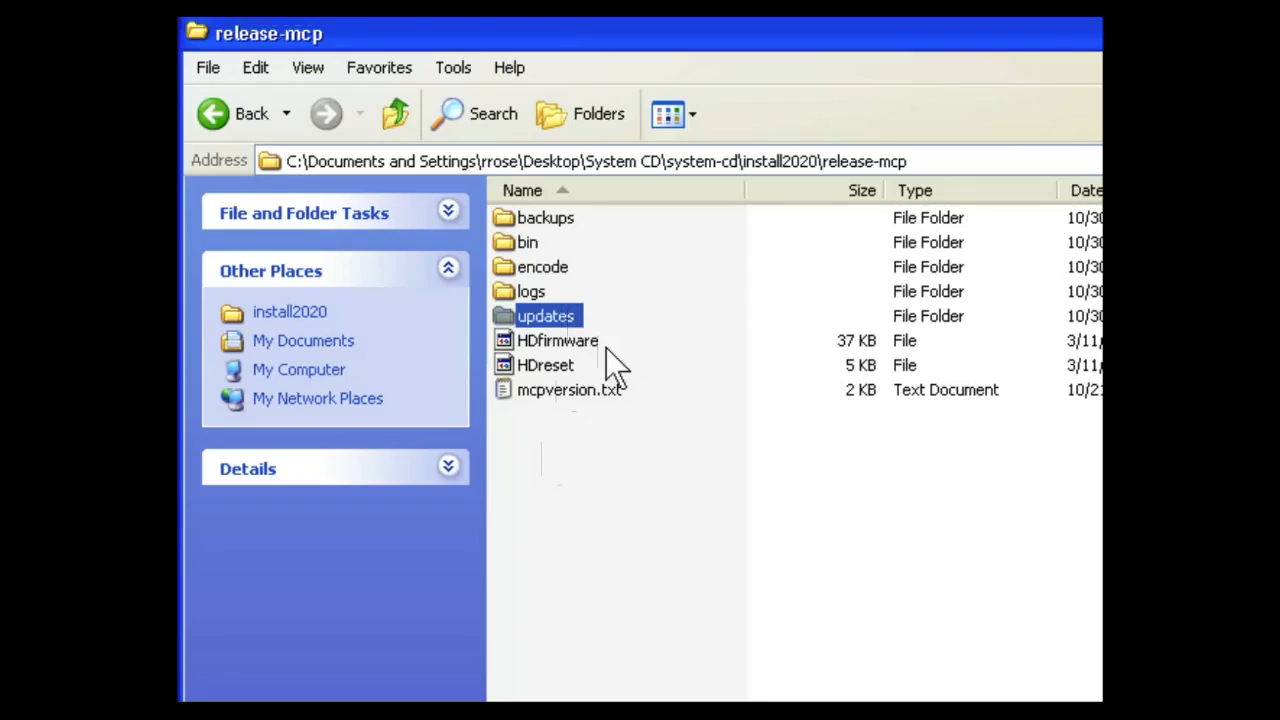
left_click(540, 344)
left_click(549, 366)
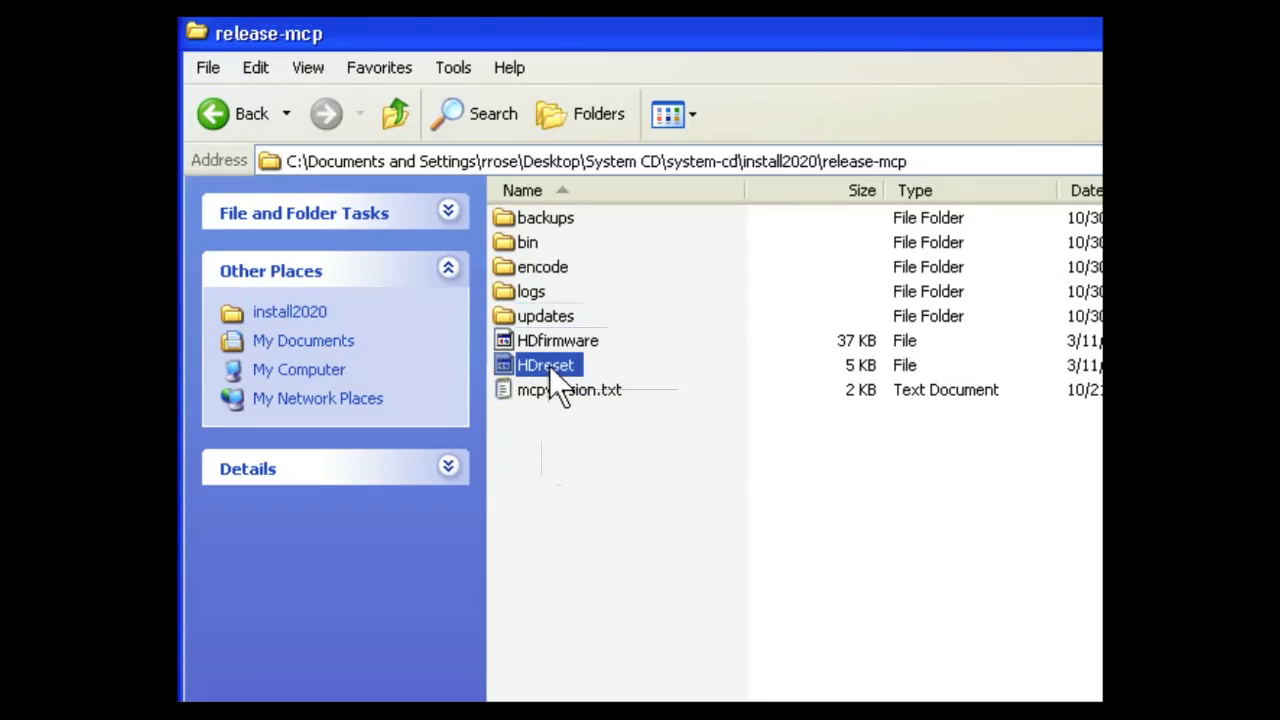
left_click(531, 316)
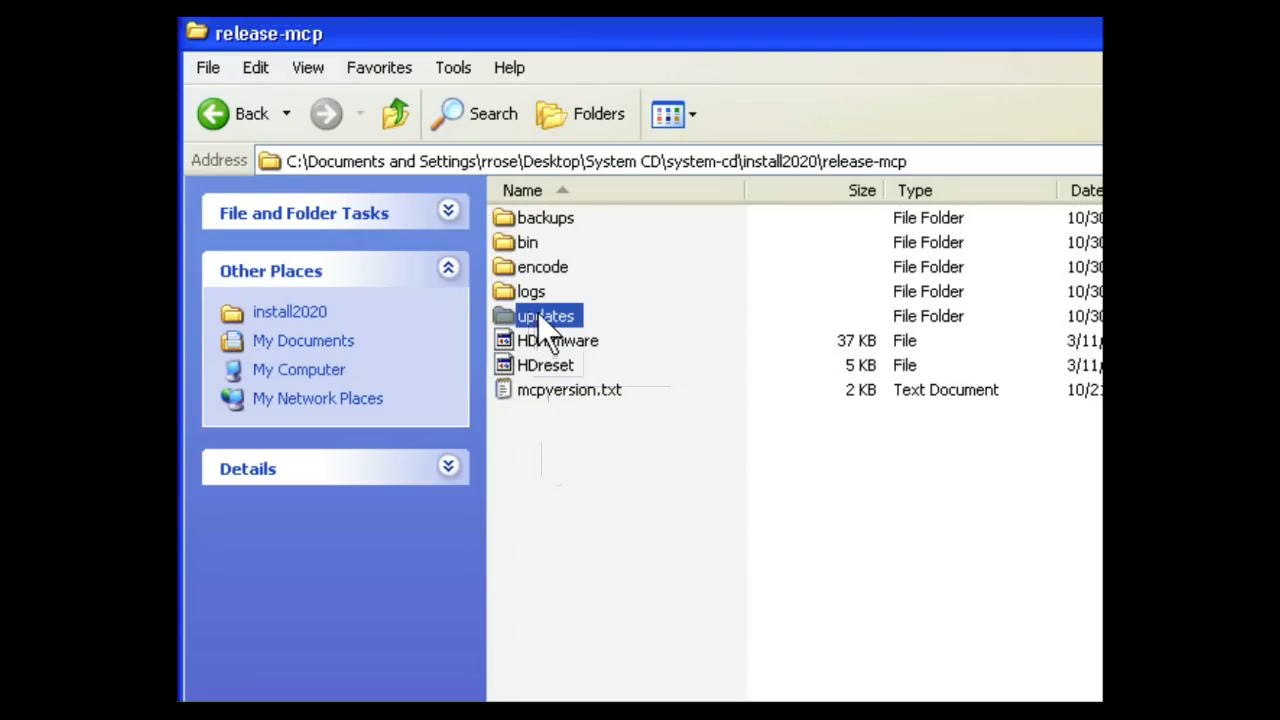
left_click(538, 270)
left_click(559, 317)
left_click(545, 272)
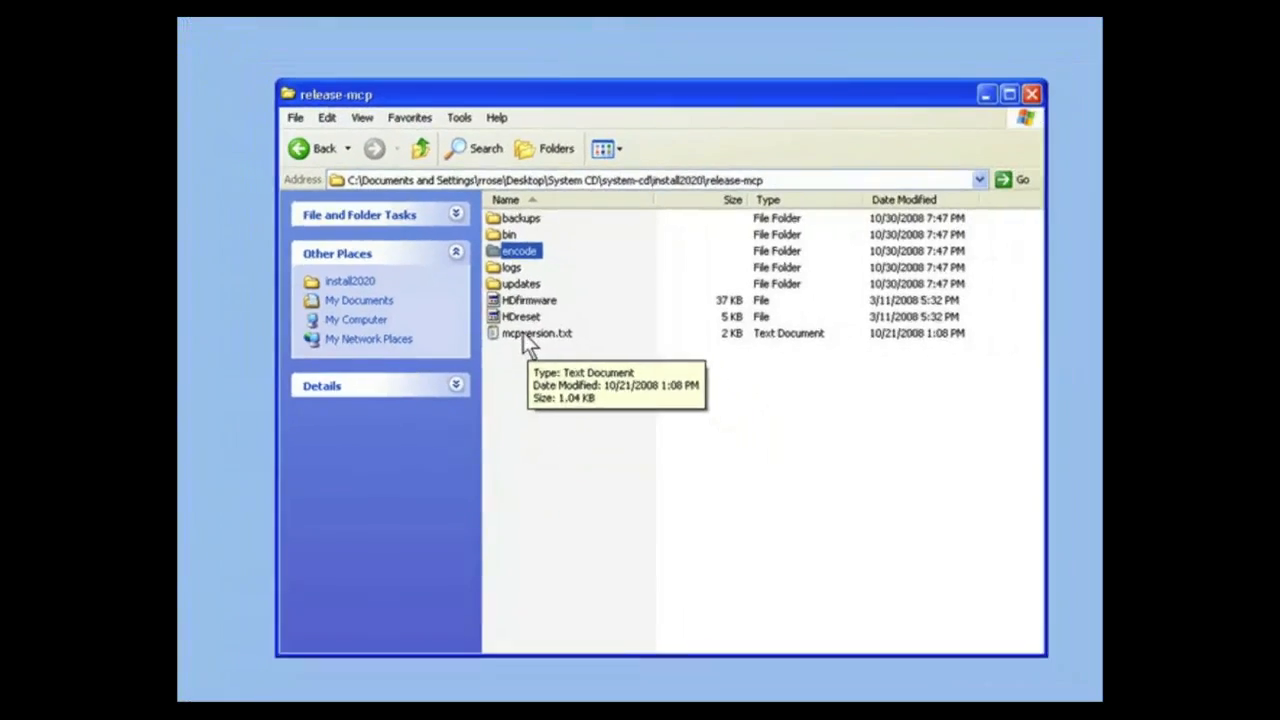
Step: Read the MCP-2020 version log mcpversion.txt in WordPad, close it, and return to the install2020 folder
double_click(552, 390)
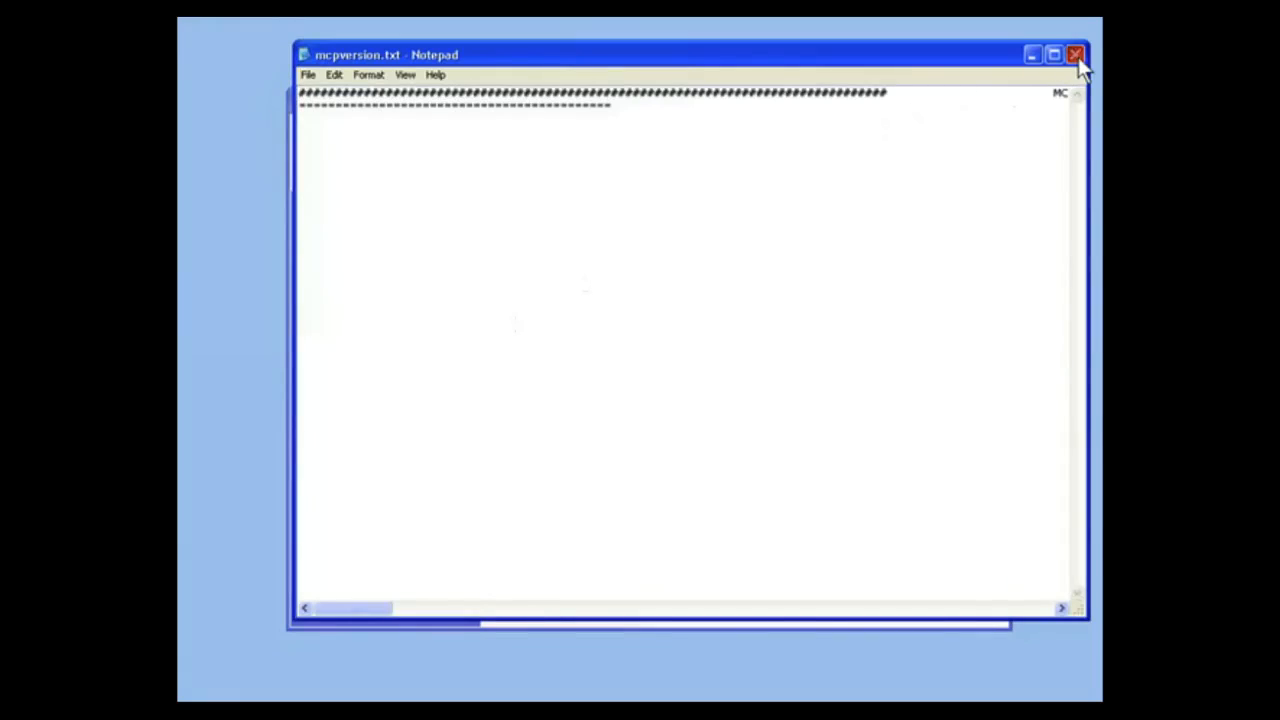
left_click(1076, 55)
right_click(531, 333)
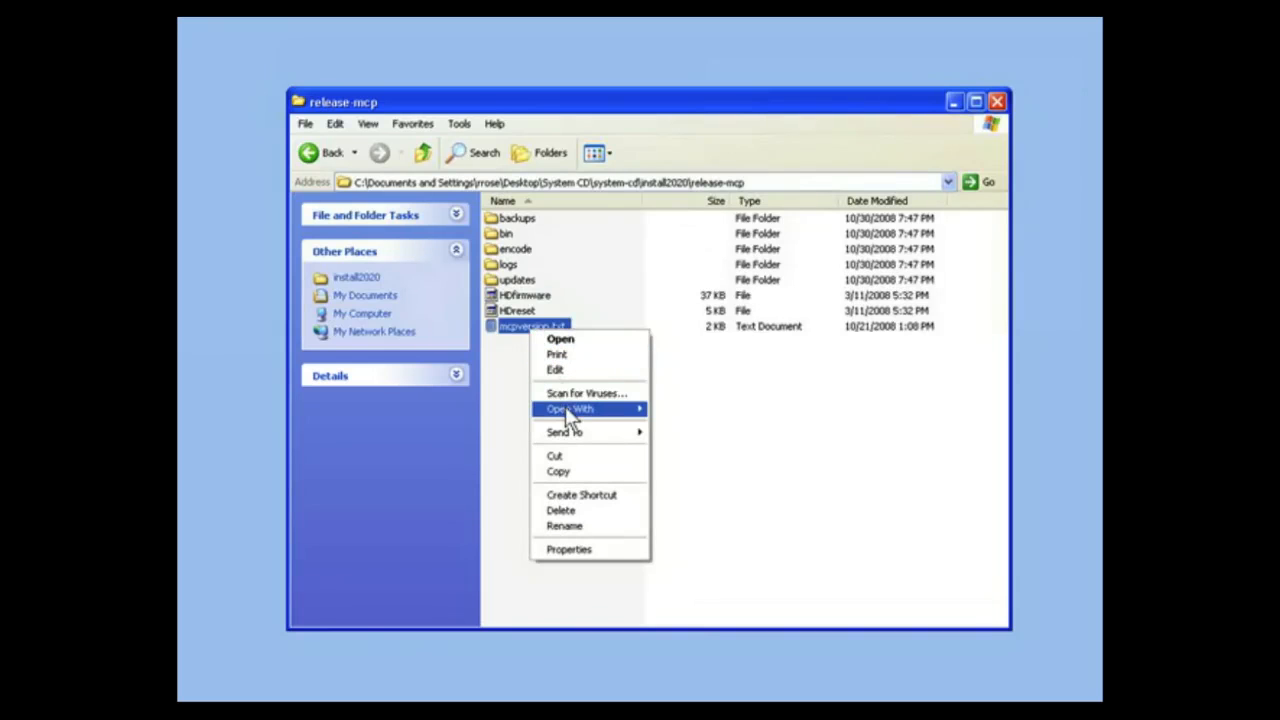
mouse_move(565, 410)
left_click(685, 428)
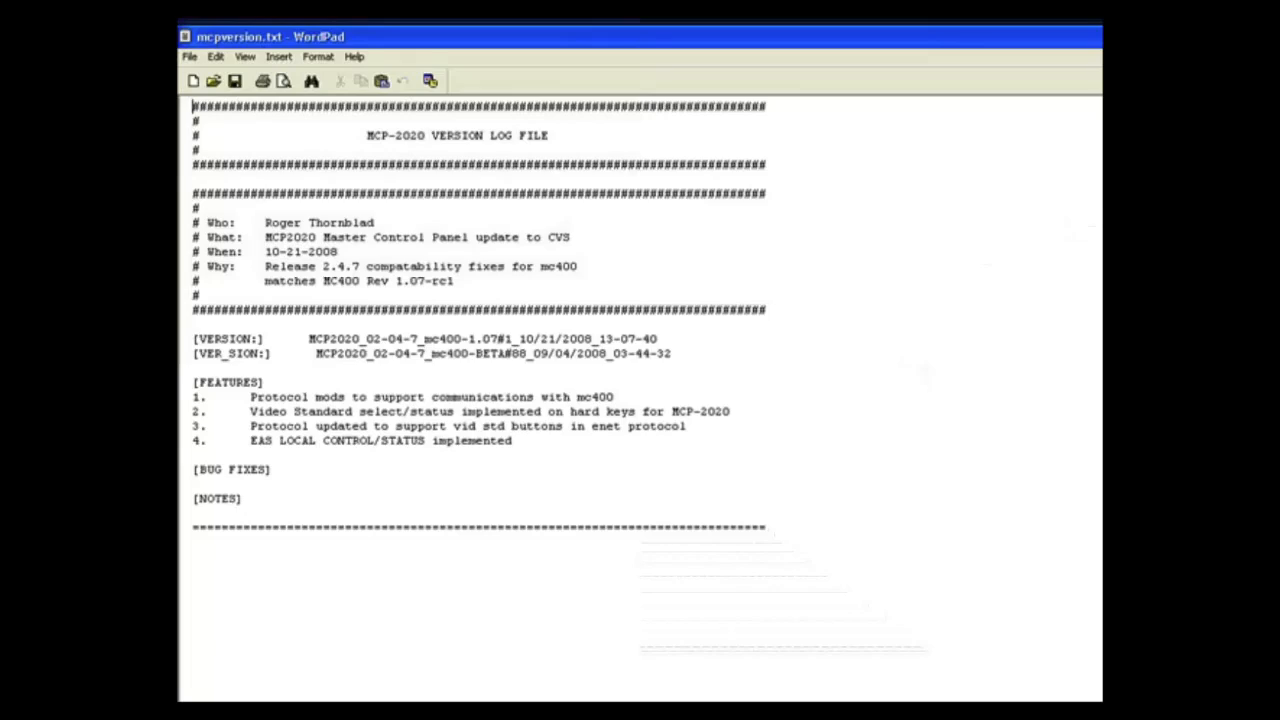
key("alt+F4")
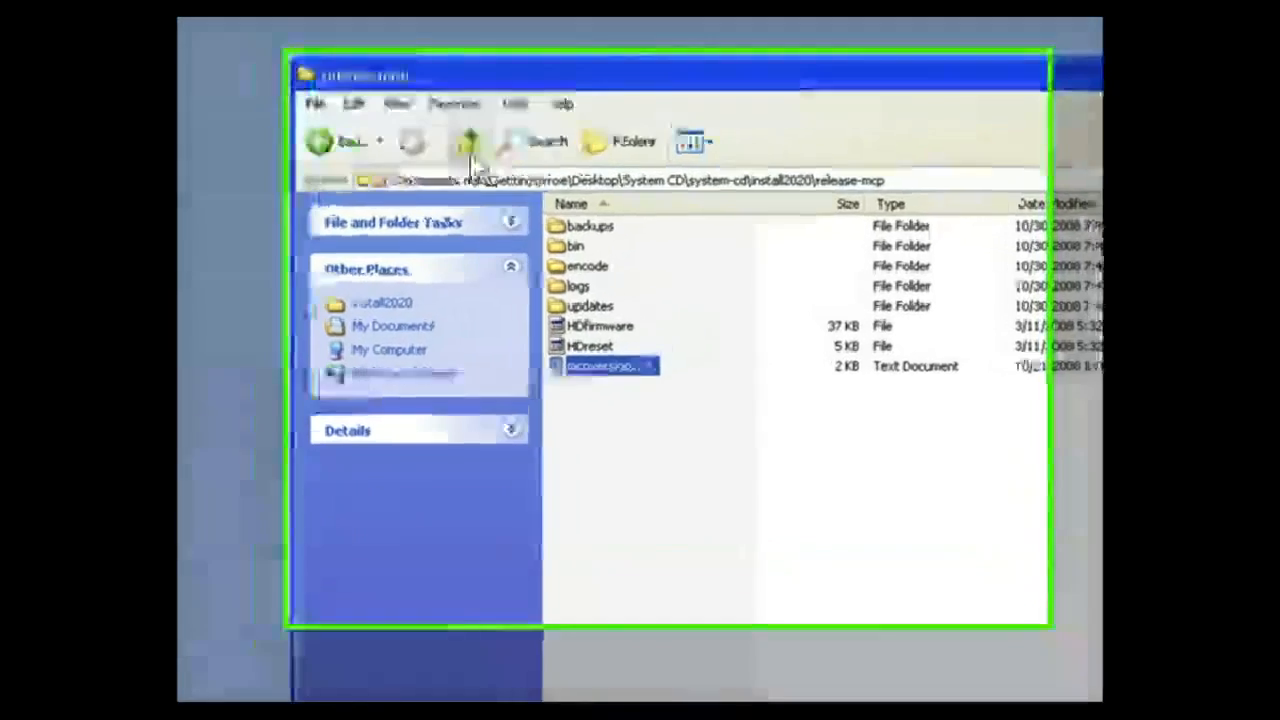
left_click(541, 174)
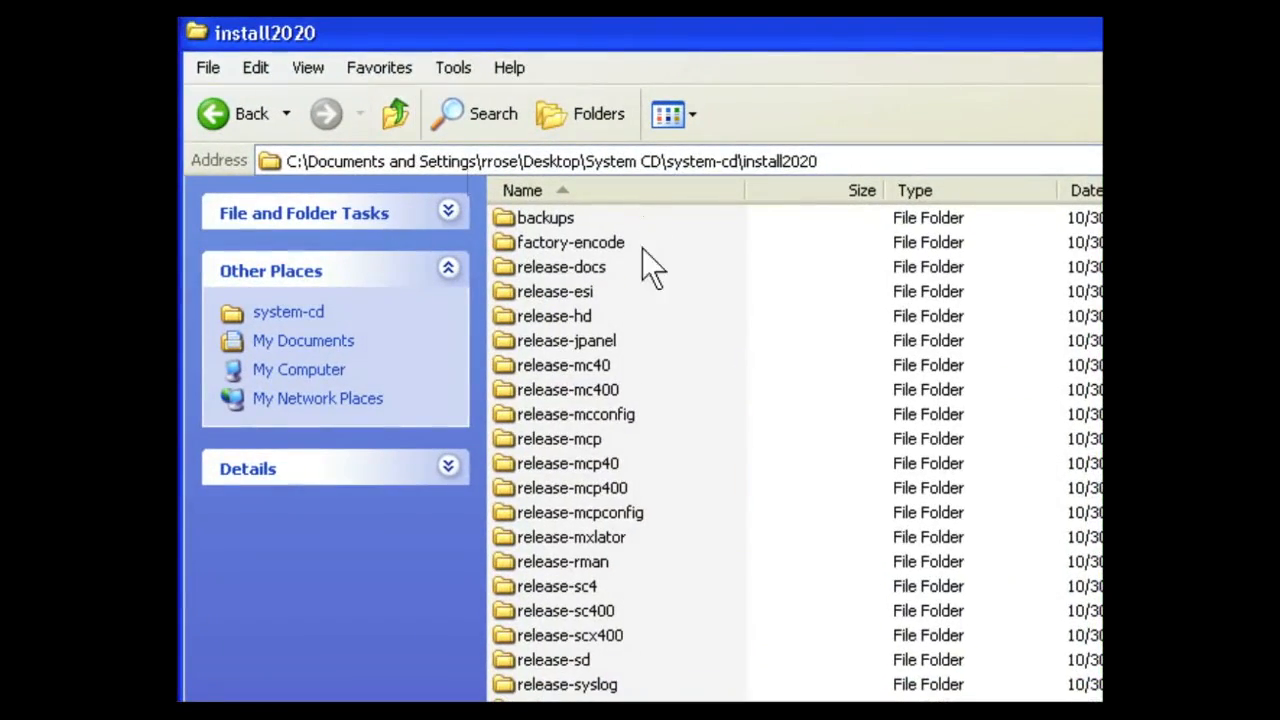
mouse_move(530, 392)
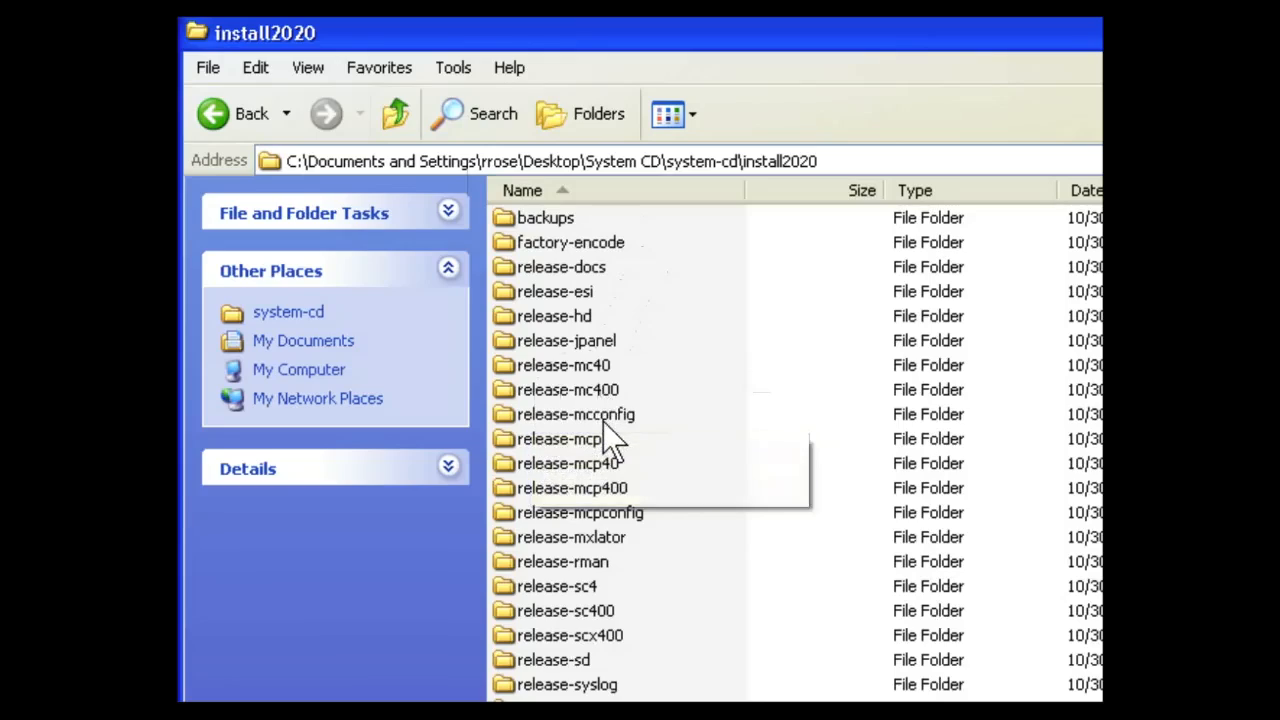
Step: Locate and select the Install2020.exe application in the install2020 folder
mouse_move(604, 424)
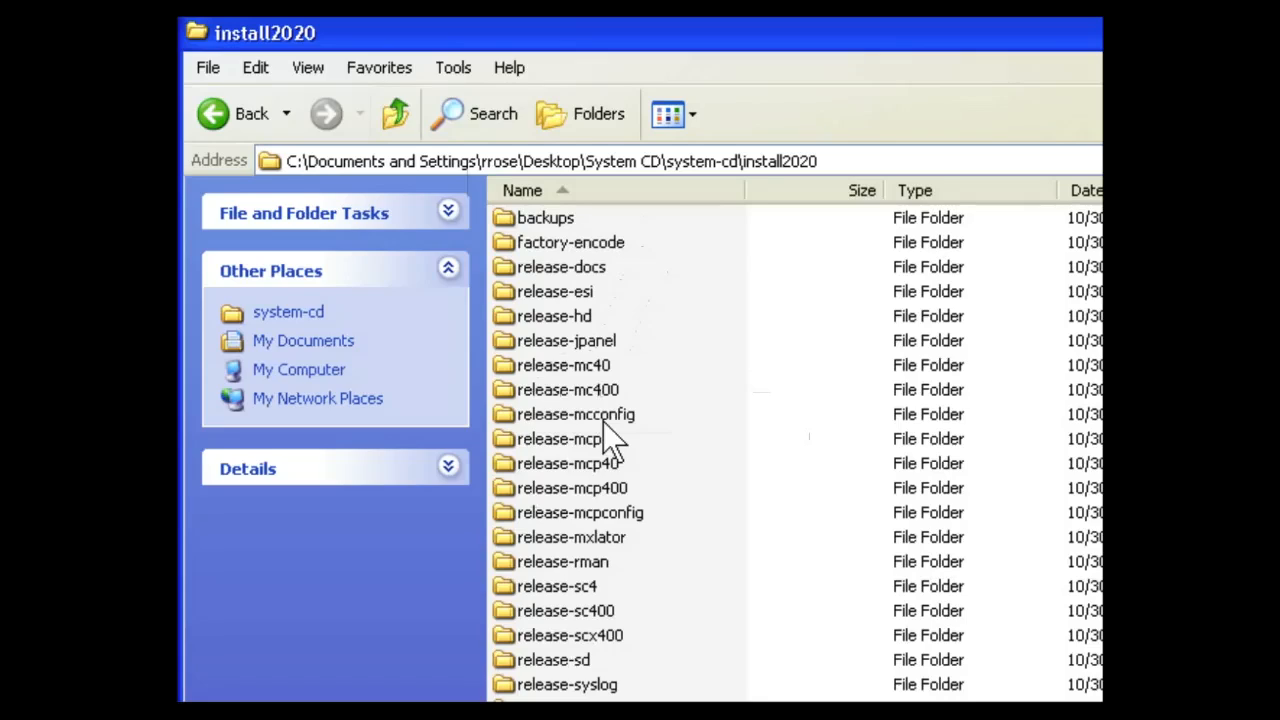
scroll(603, 422, "down", 5)
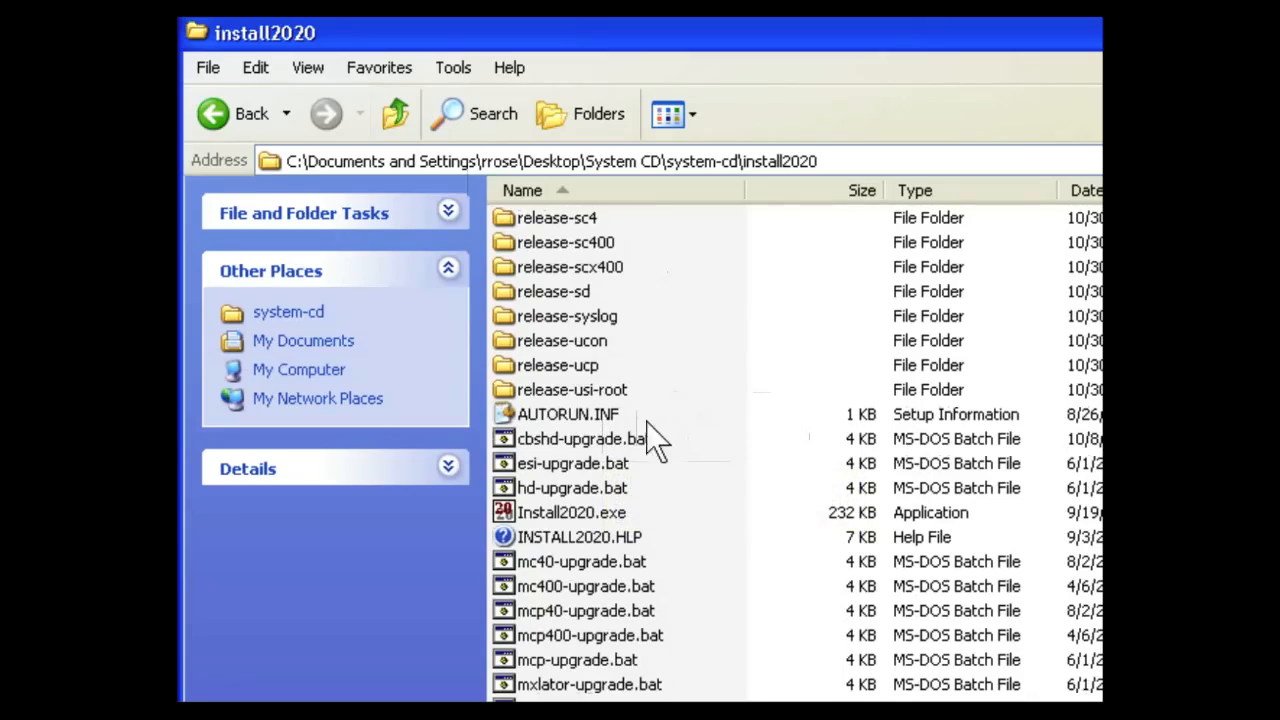
left_click(548, 514)
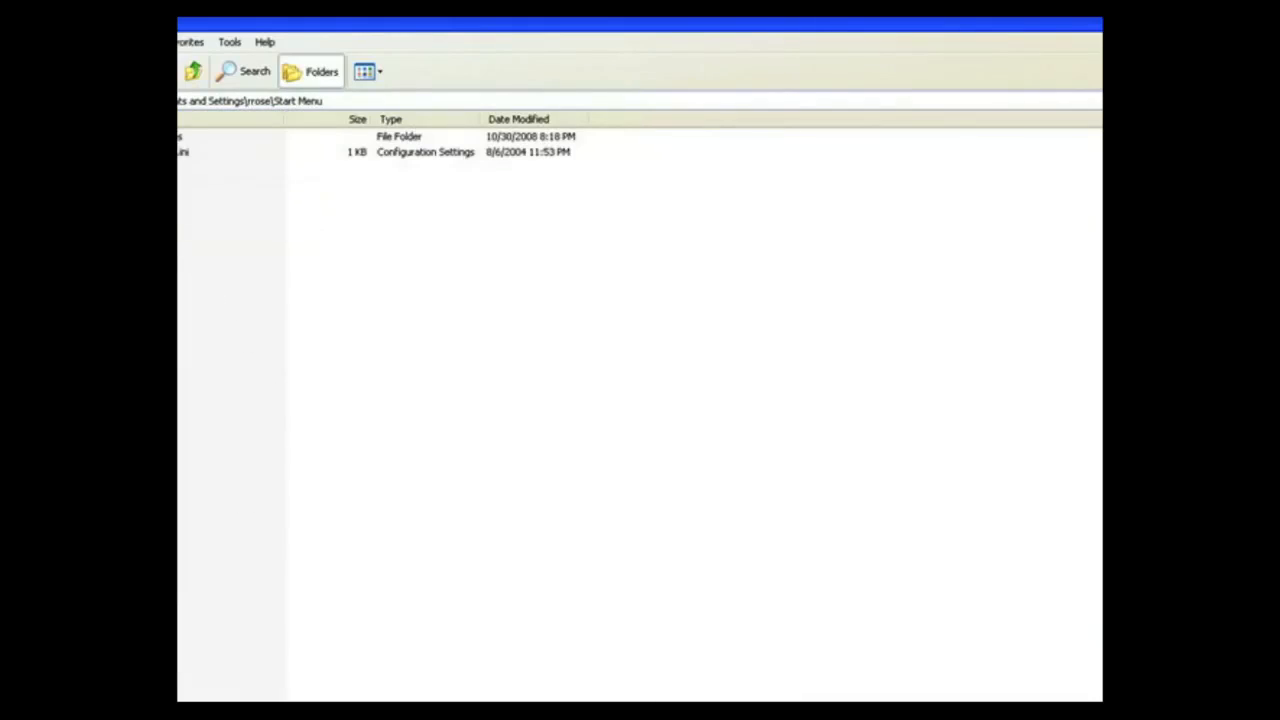
Step: Go up from the Start Menu folder to the C: drive and open the usi folder to check its contents
left_click(197, 75)
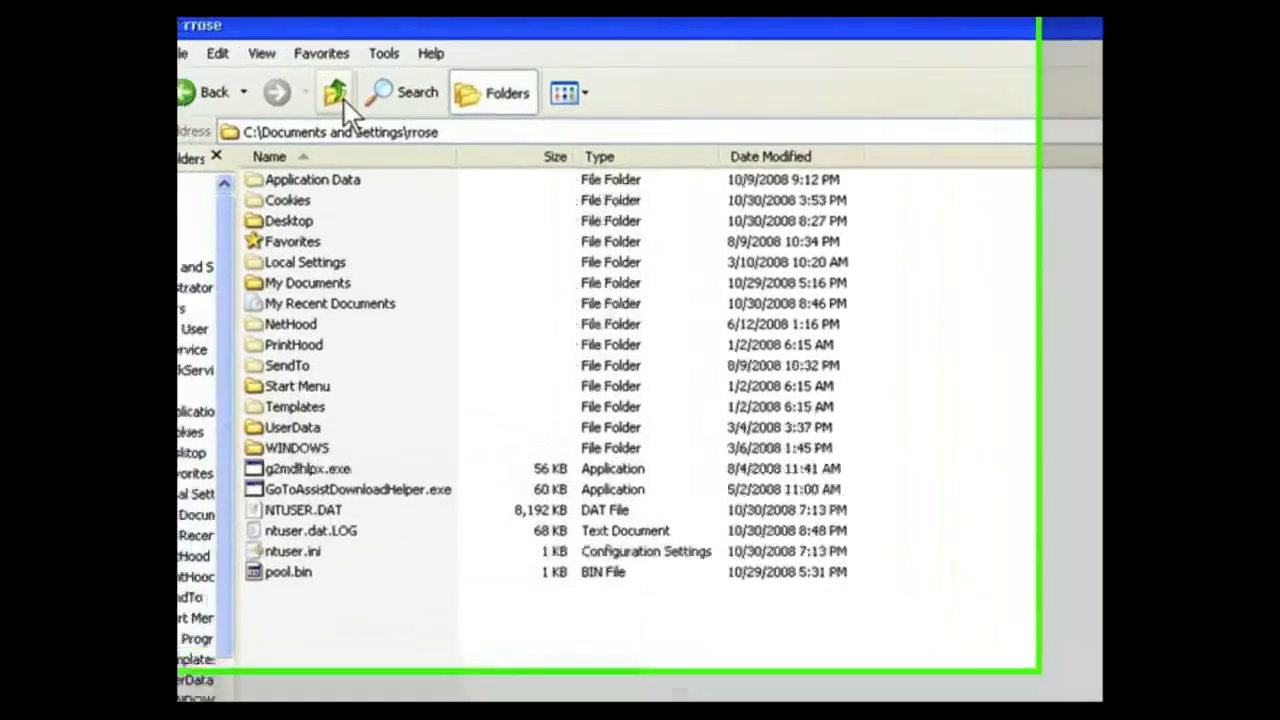
left_click(196, 74)
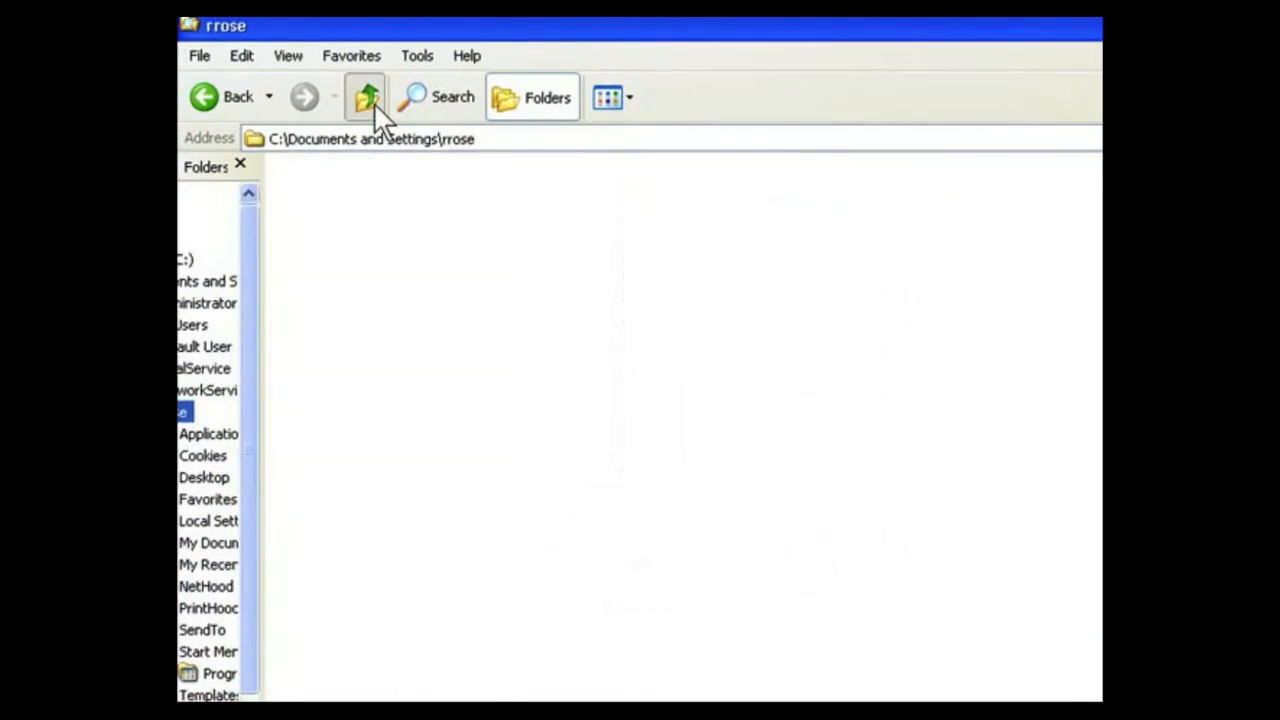
left_click(374, 103)
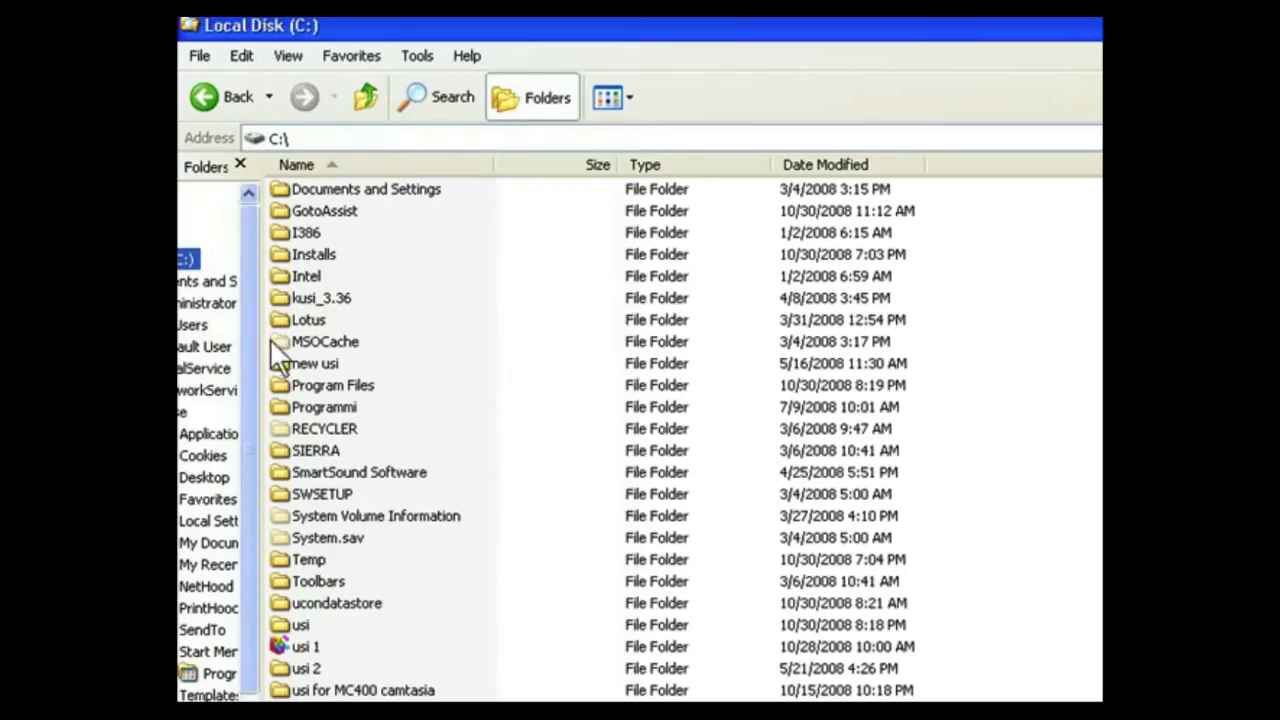
double_click(282, 621)
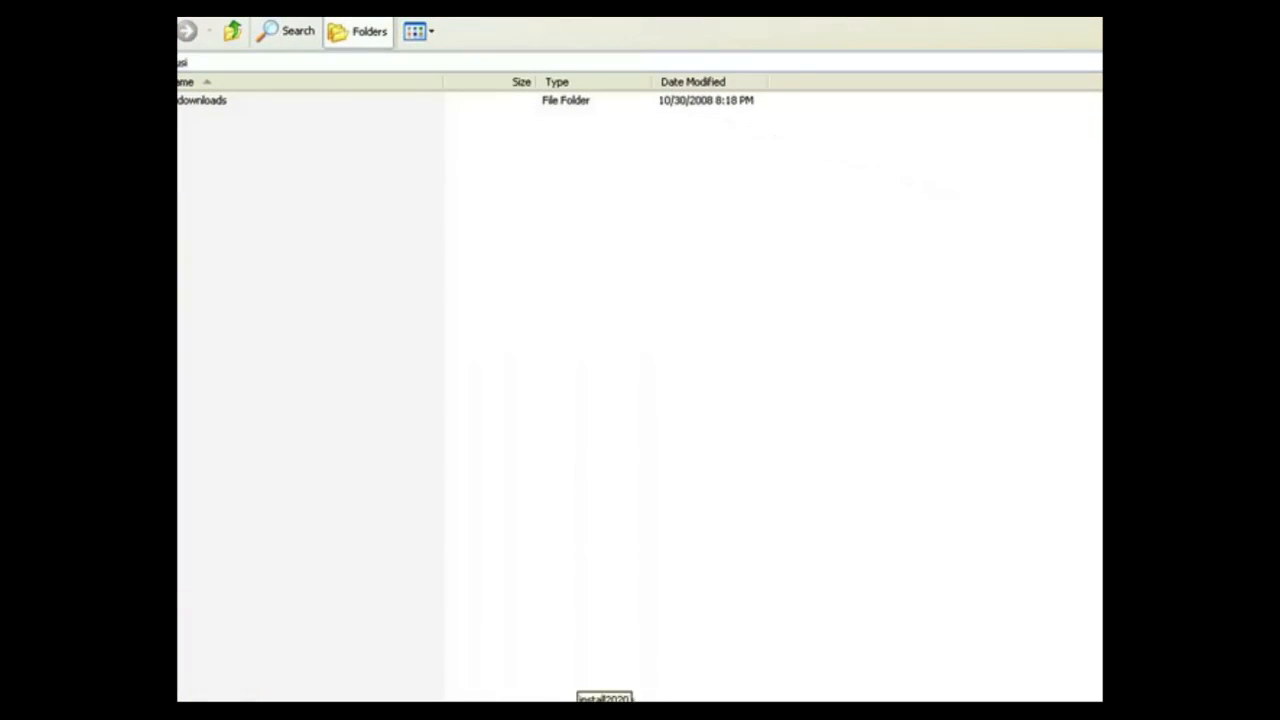
Step: Return to the install2020 window, run Install2020.exe and continue with the Install option
left_click(580, 708)
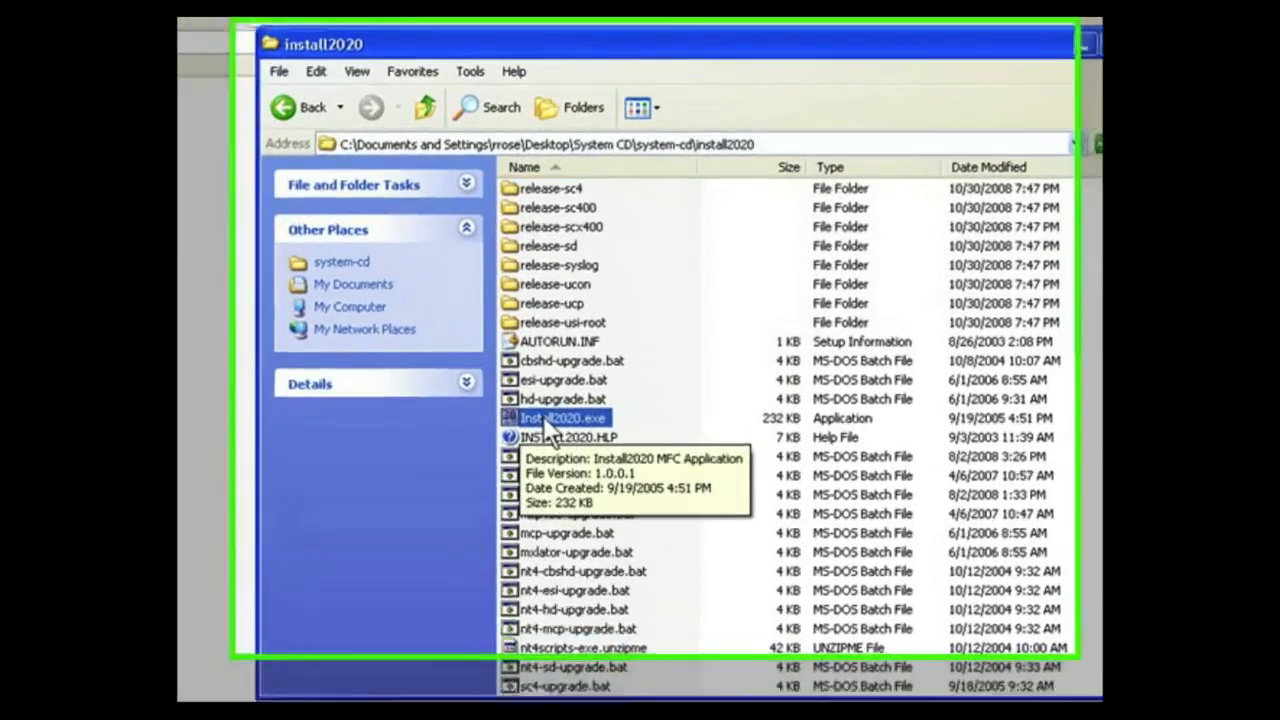
double_click(592, 385)
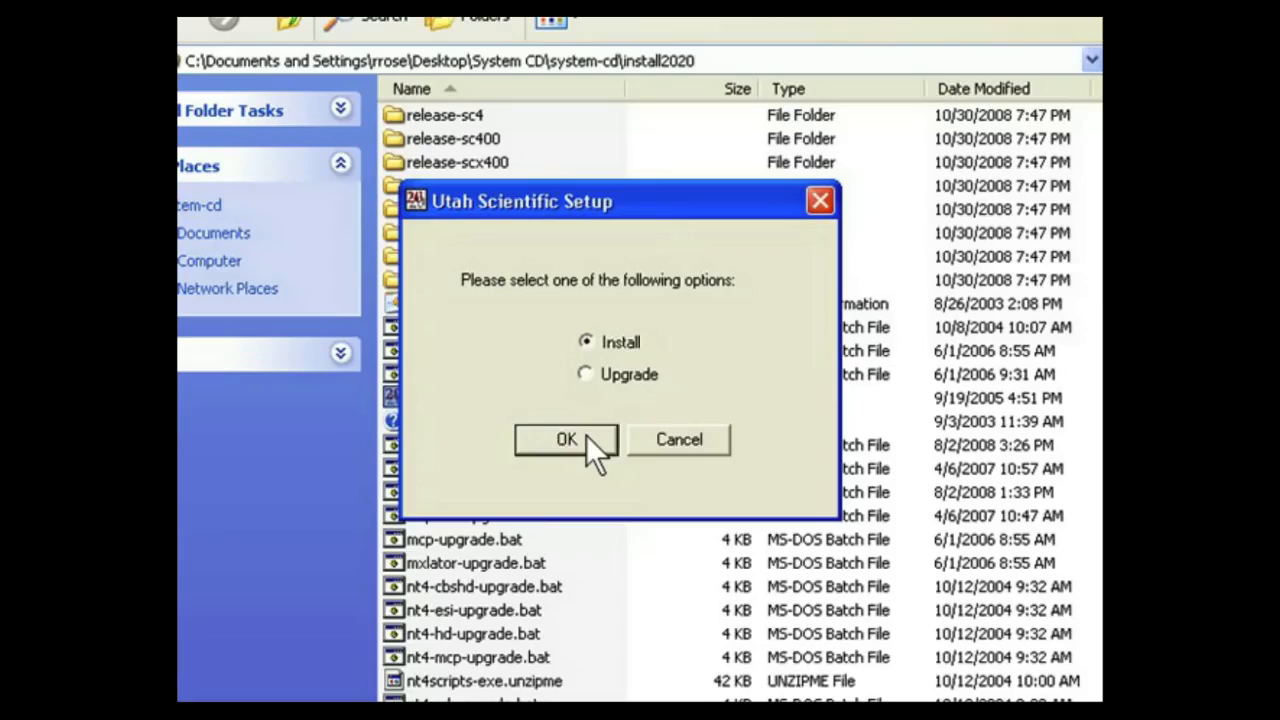
left_click(586, 435)
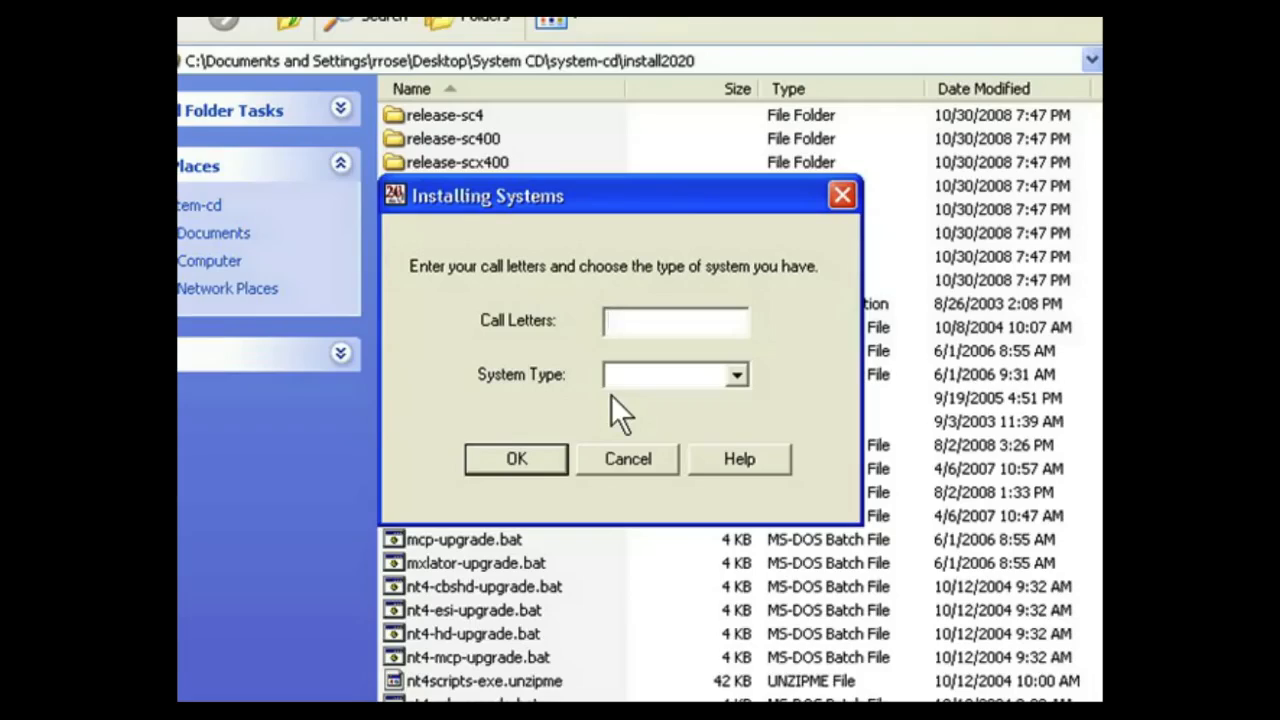
Step: Enter KUSI as the call letters and open the list of system types
type("KUSI")
left_click(737, 376)
mouse_move(738, 425)
left_mouse_down()
mouse_move(737, 475)
mouse_move(739, 426)
left_mouse_up()
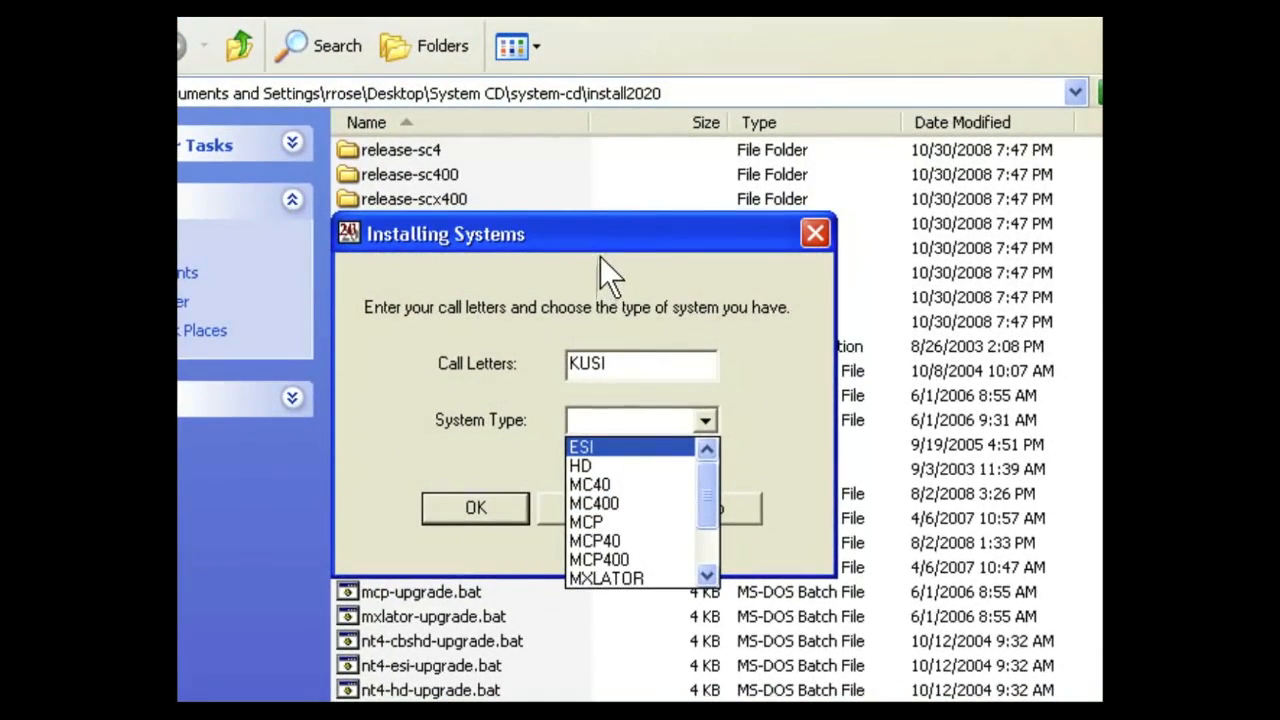
Step: Rearrange the Installing Systems dialog and the install2020 window so the release folder names can be seen beside the dialog
left_click(636, 211)
left_click_drag(695, 236, 941, 252)
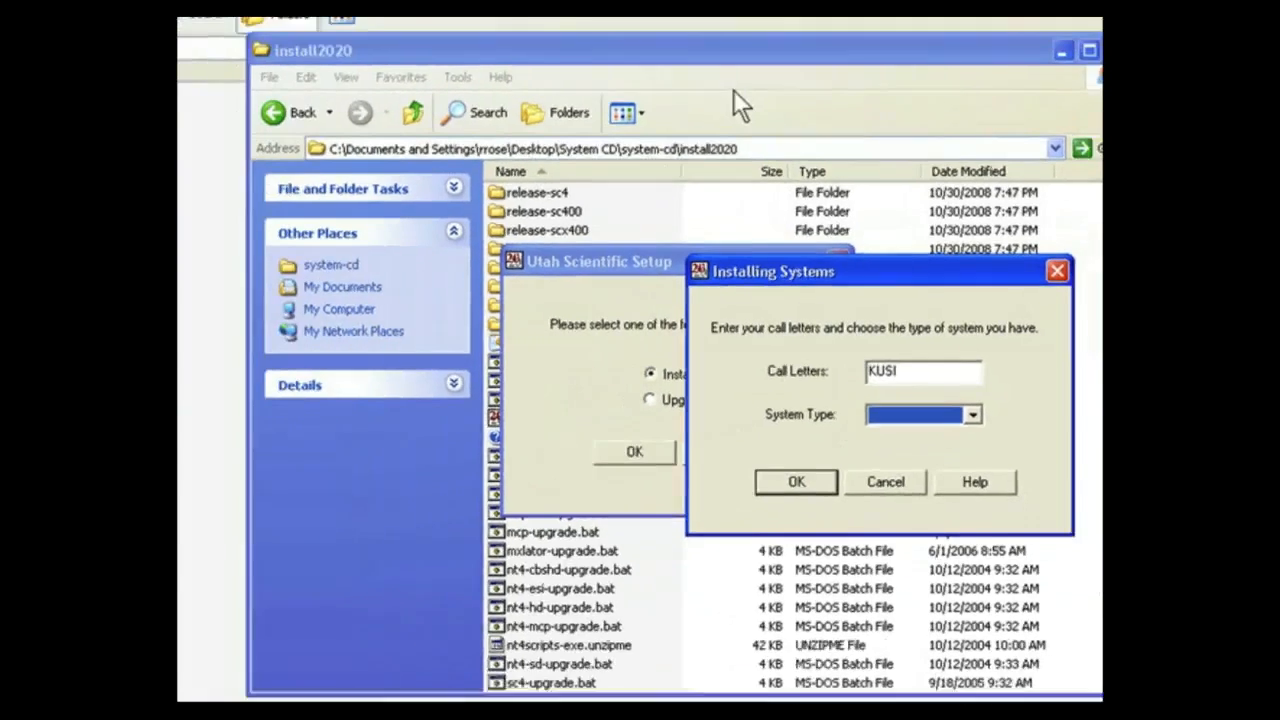
left_click_drag(740, 63, 570, 97)
left_click_drag(887, 328, 886, 229)
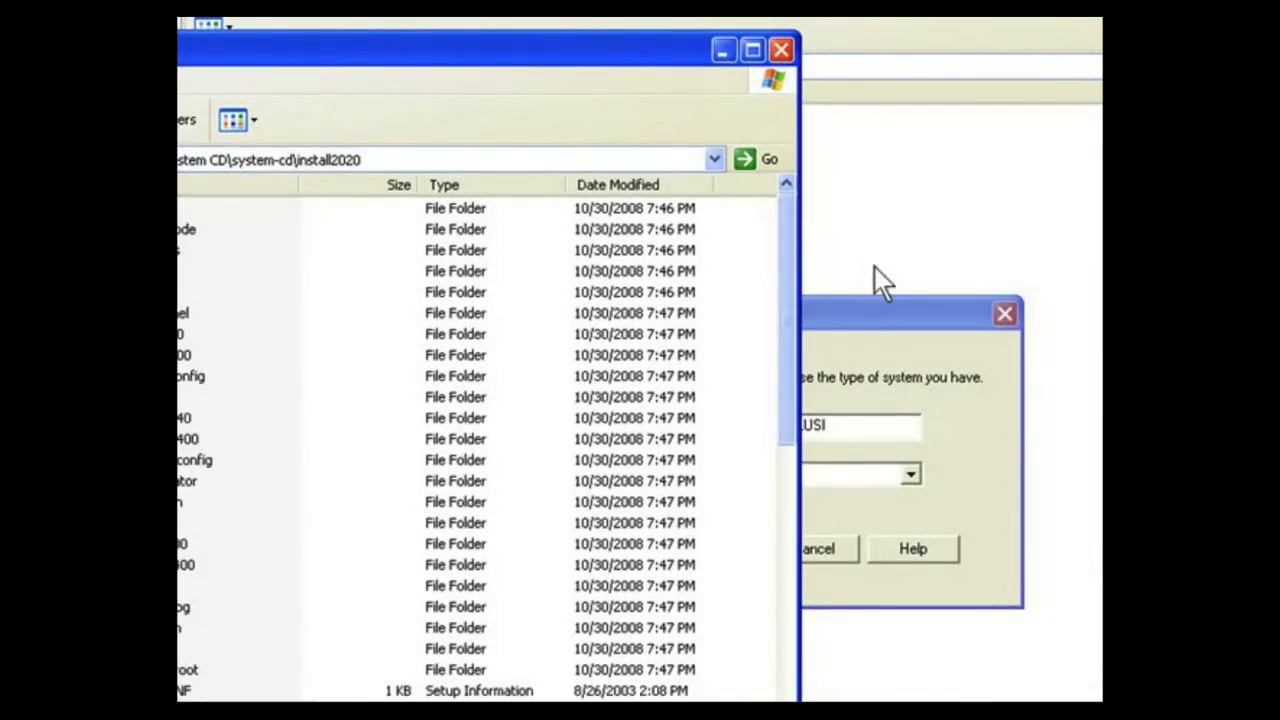
left_click(880, 309)
left_click_drag(843, 320, 631, 312)
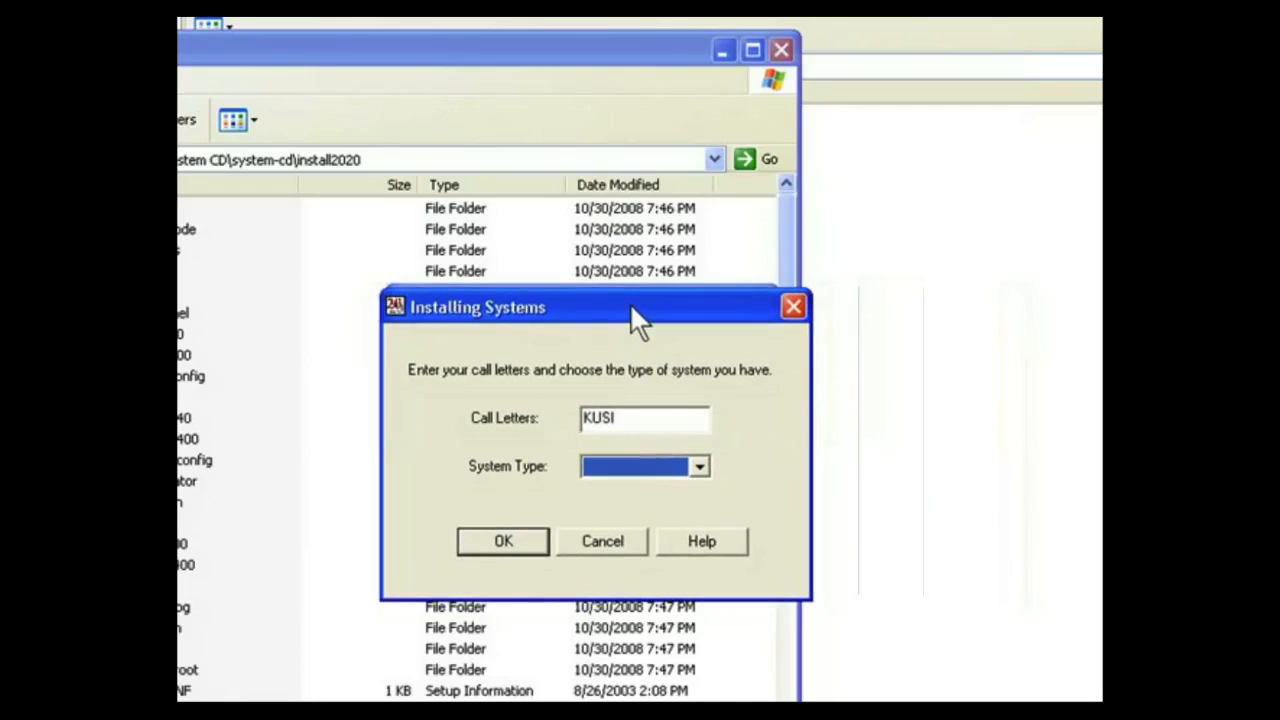
Step: Look over the available system types alongside the release folders in install2020, and close the list without choosing one
left_click(700, 470)
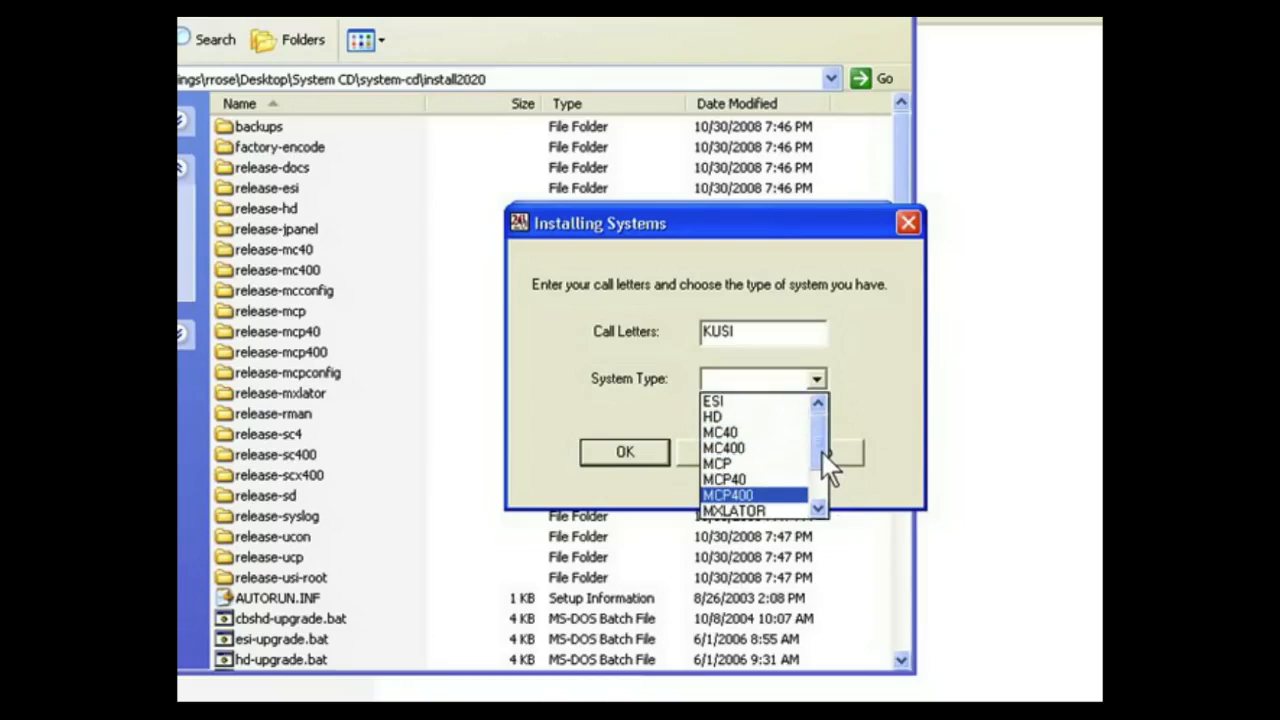
mouse_move(822, 452)
left_mouse_down()
mouse_move(820, 486)
mouse_move(819, 440)
left_mouse_up()
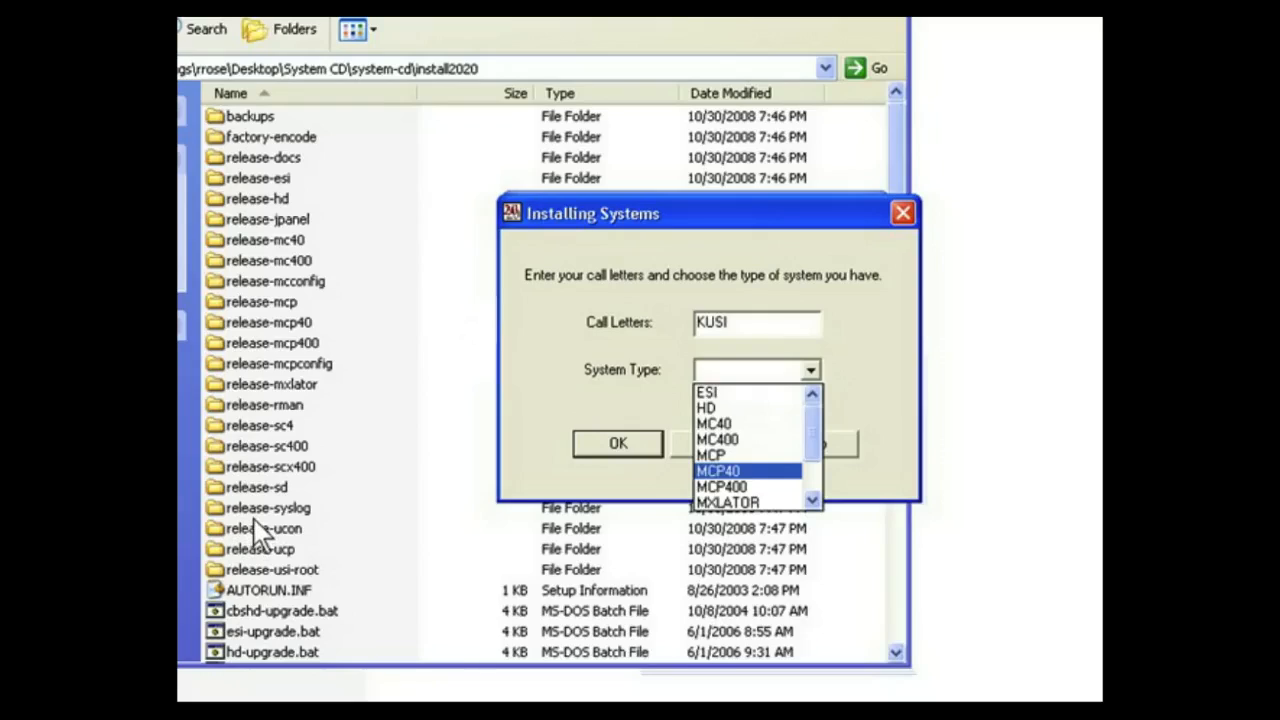
left_click(838, 394)
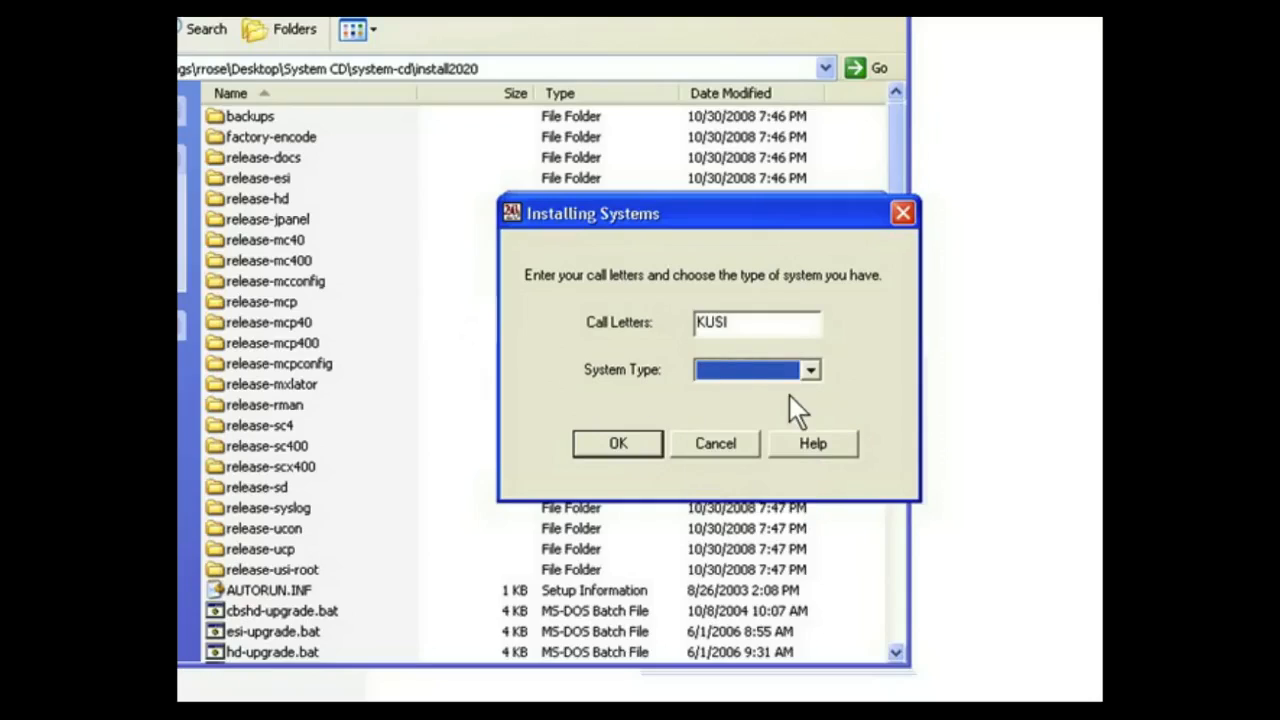
Step: Set the system type to SC4, start the installation and dismiss the file-copy console once it finishes
left_click(808, 370)
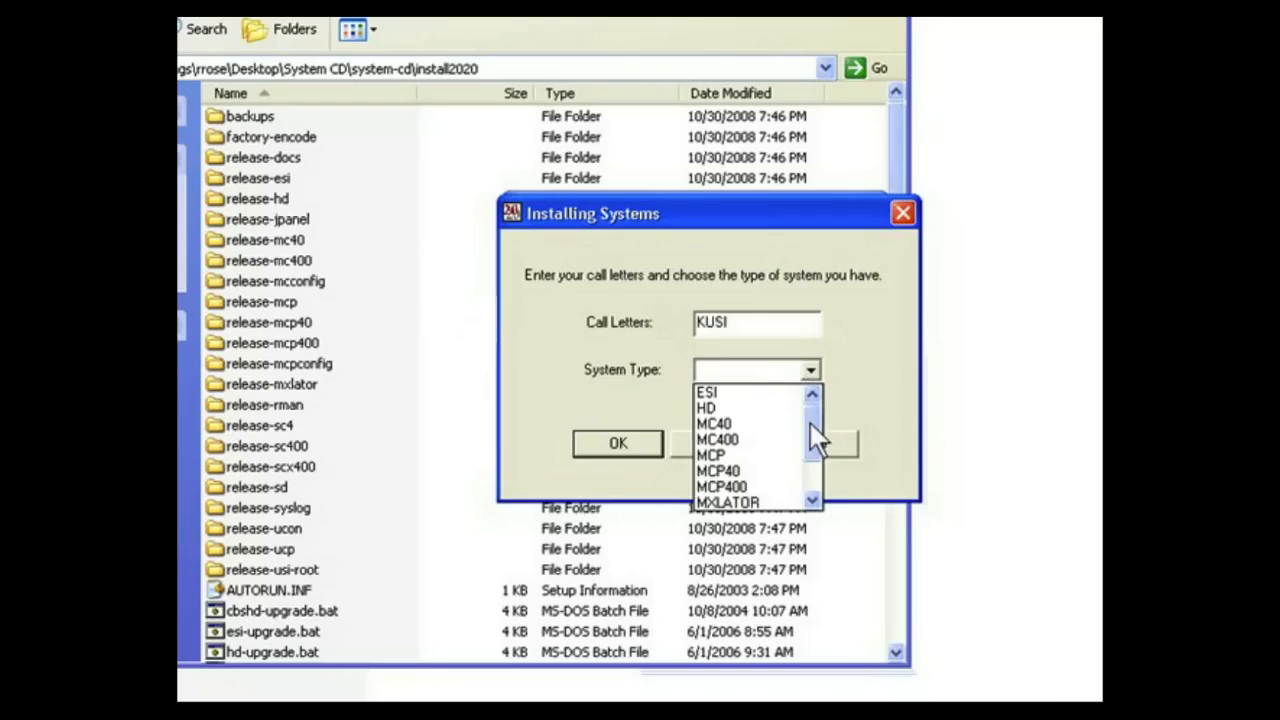
left_click_drag(810, 423, 810, 450)
left_click(767, 452)
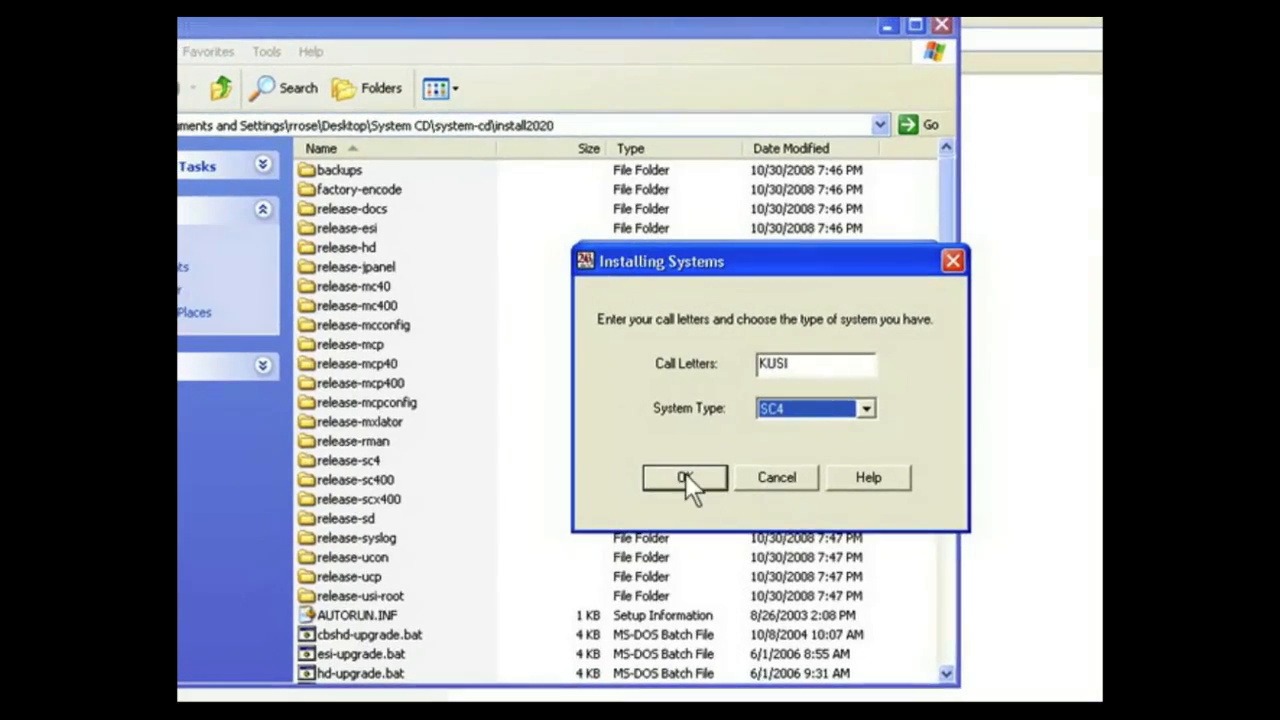
left_click(684, 477)
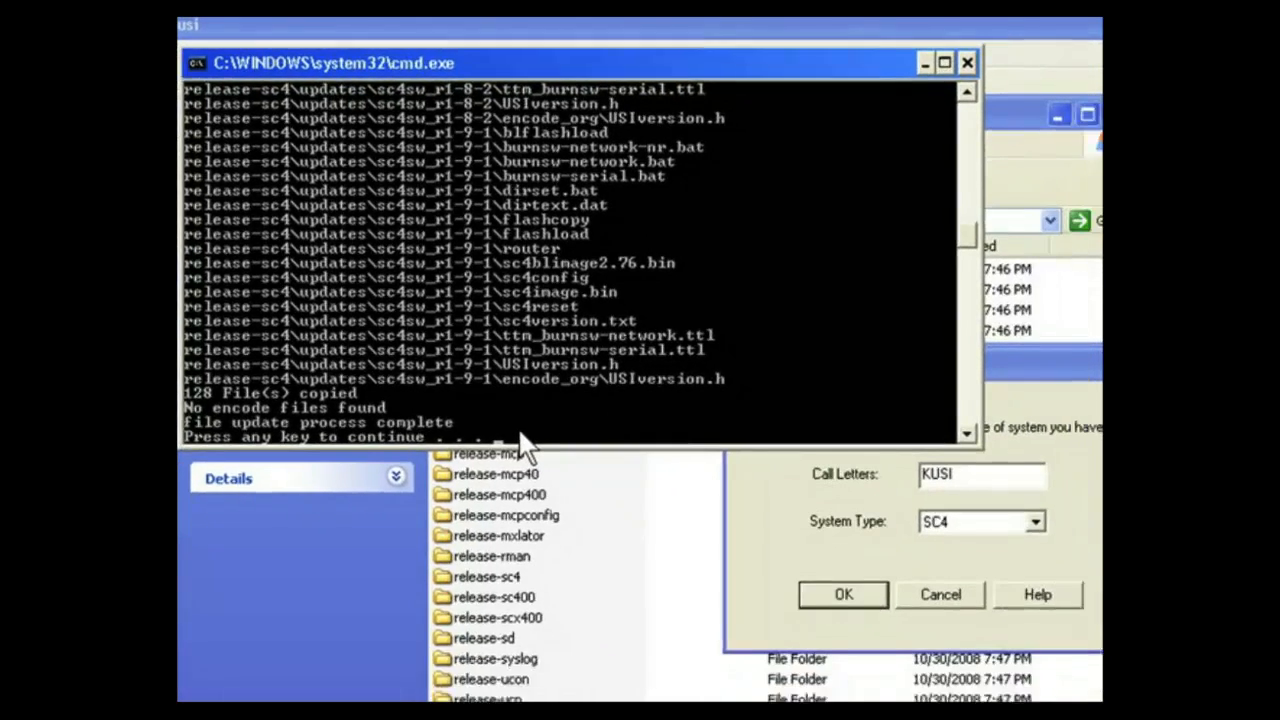
key("Return")
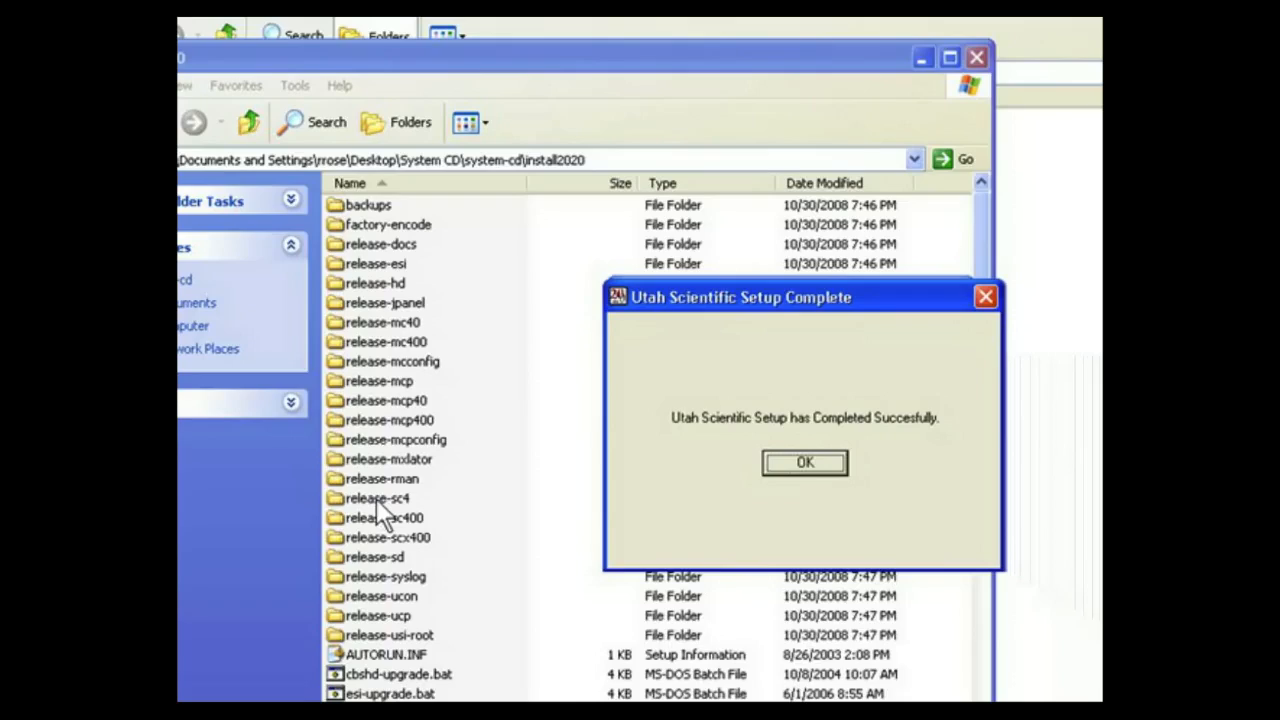
Step: Move the install2020 window aside and open the encode subfolder of kusi-sc401 in C:\usi
left_click_drag(531, 57, 929, 58)
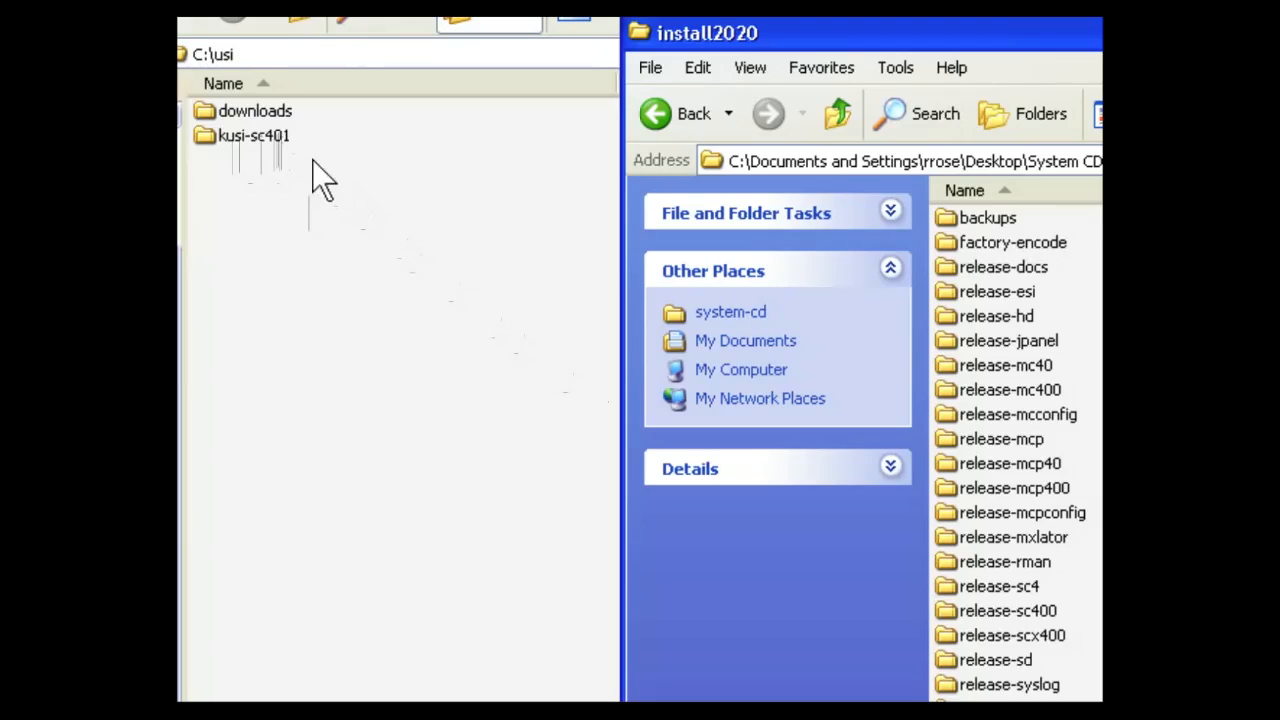
double_click(254, 135)
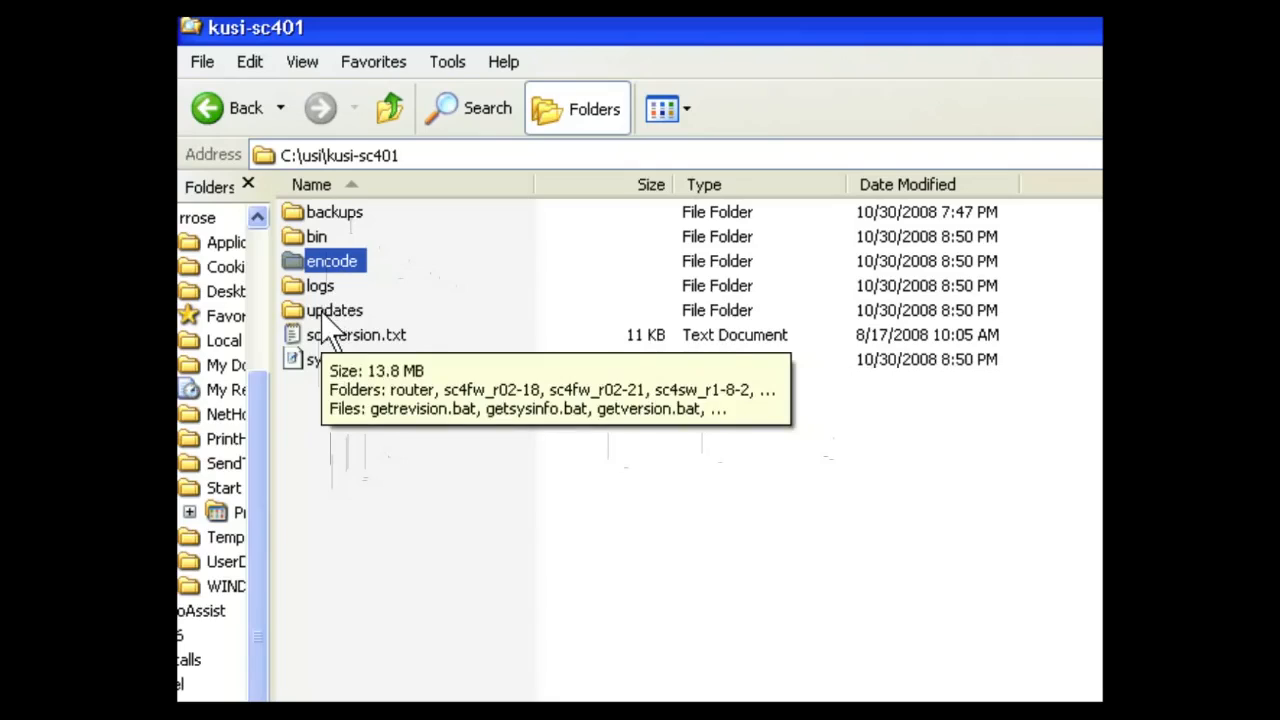
double_click(305, 265)
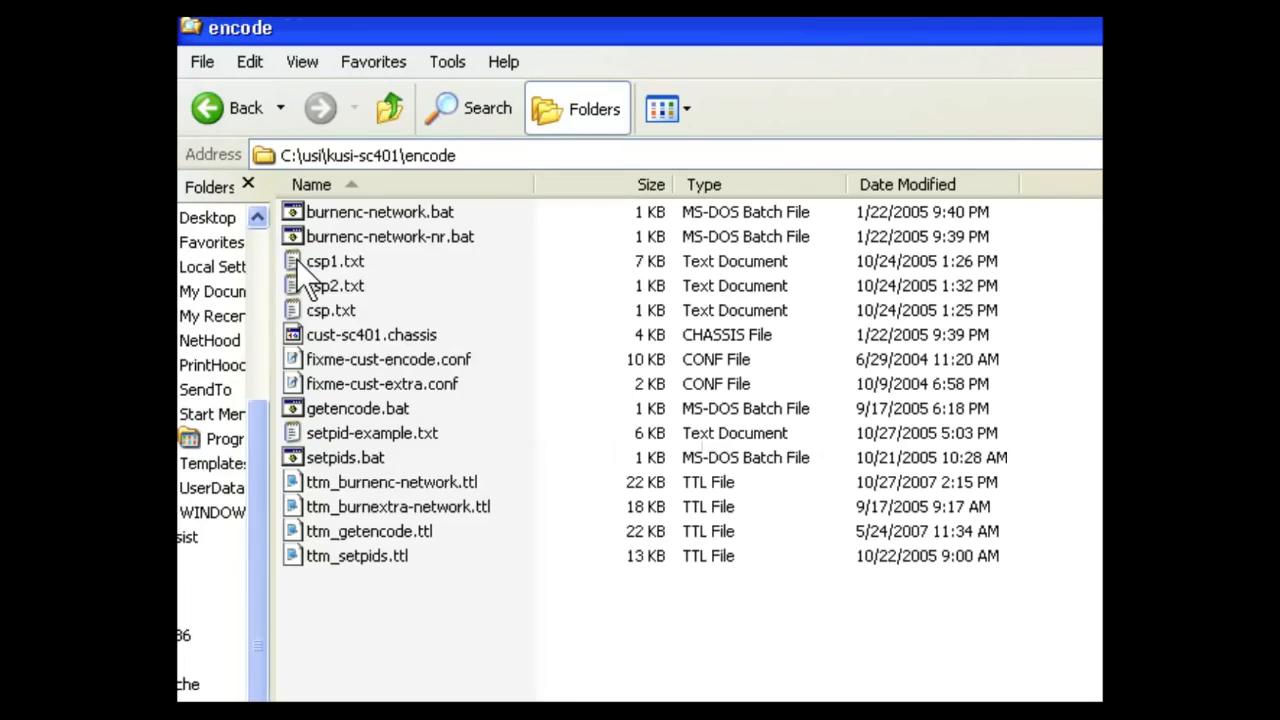
Step: Highlight the getencode.bat, burnenc-network.bat and setpids.bat files in turn in the kusi-sc401 encode folder, ending on getencode.bat
left_click(322, 408)
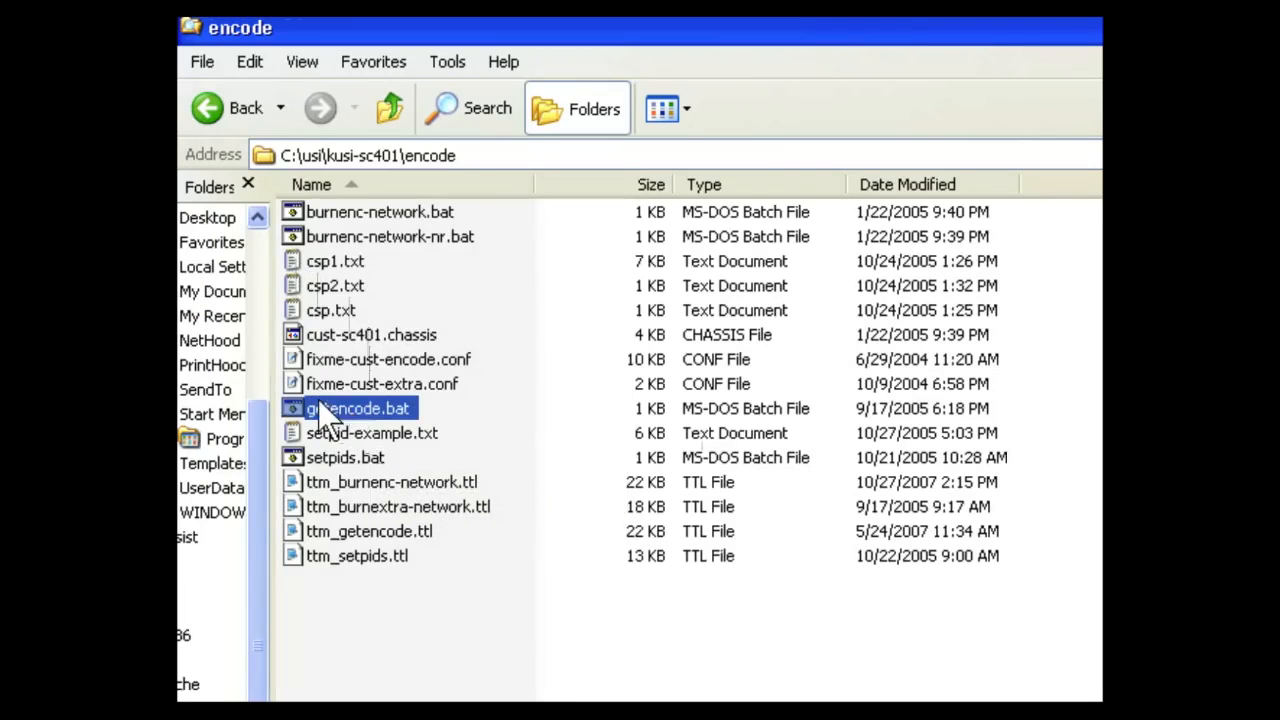
left_click(341, 219)
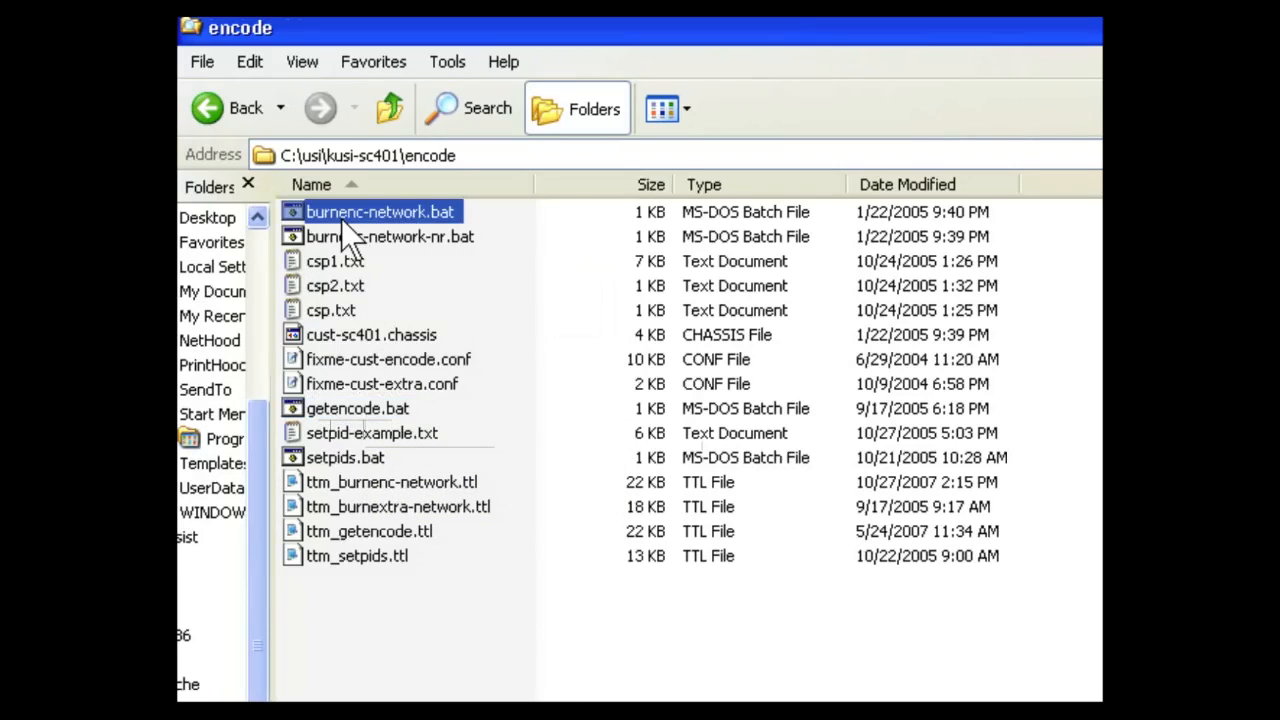
left_click(346, 459)
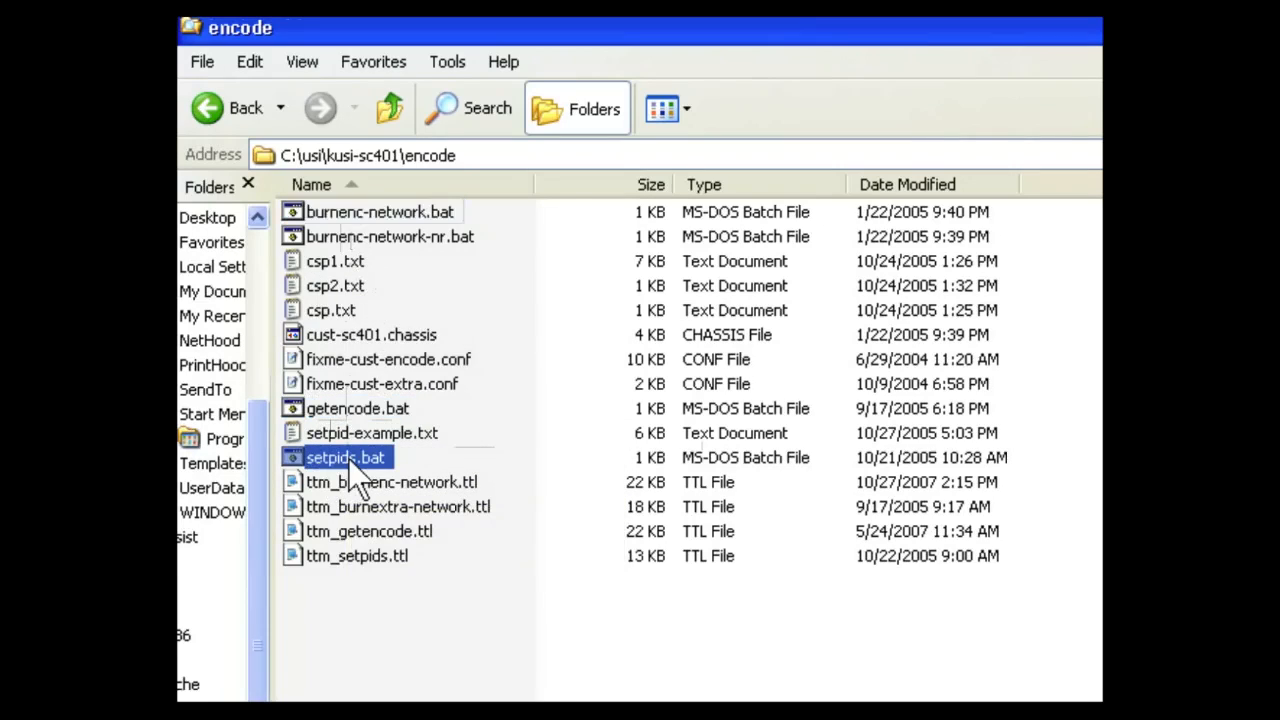
left_click(372, 409)
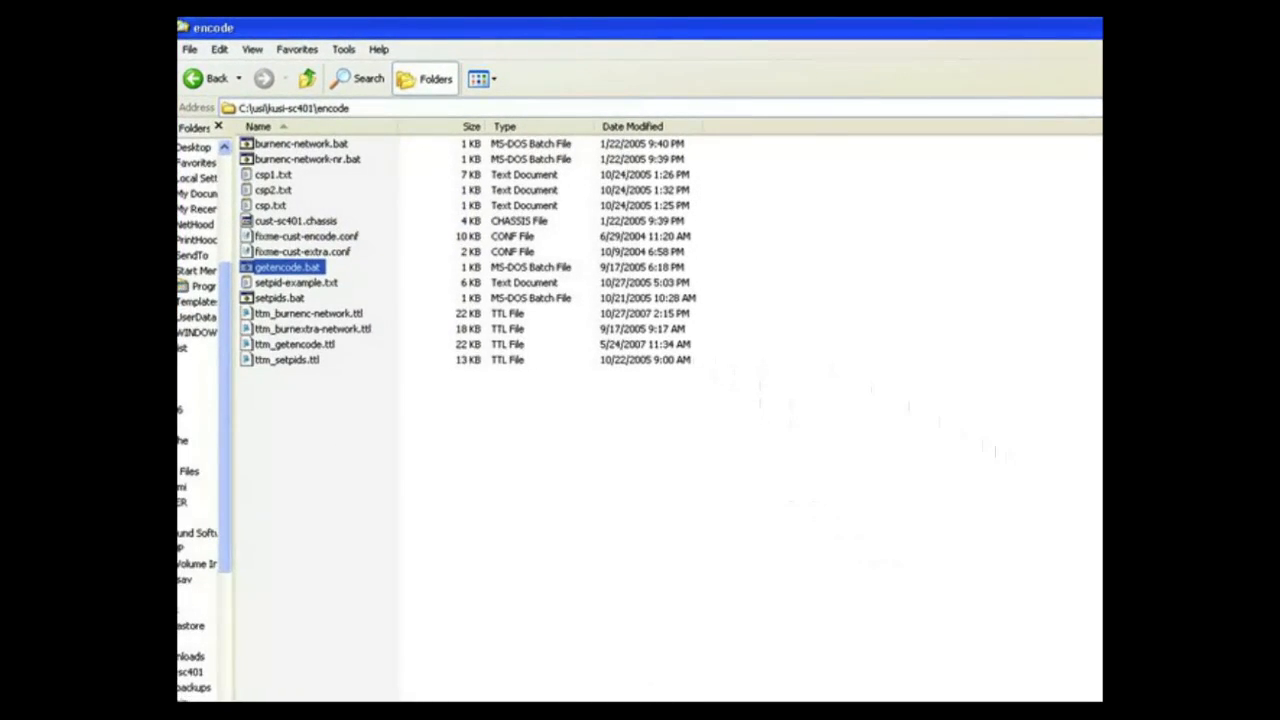
Step: Open the encode folder of release-sc4 in the install2020 window to compare it with the kusi-sc401 encode folder
left_click(626, 712)
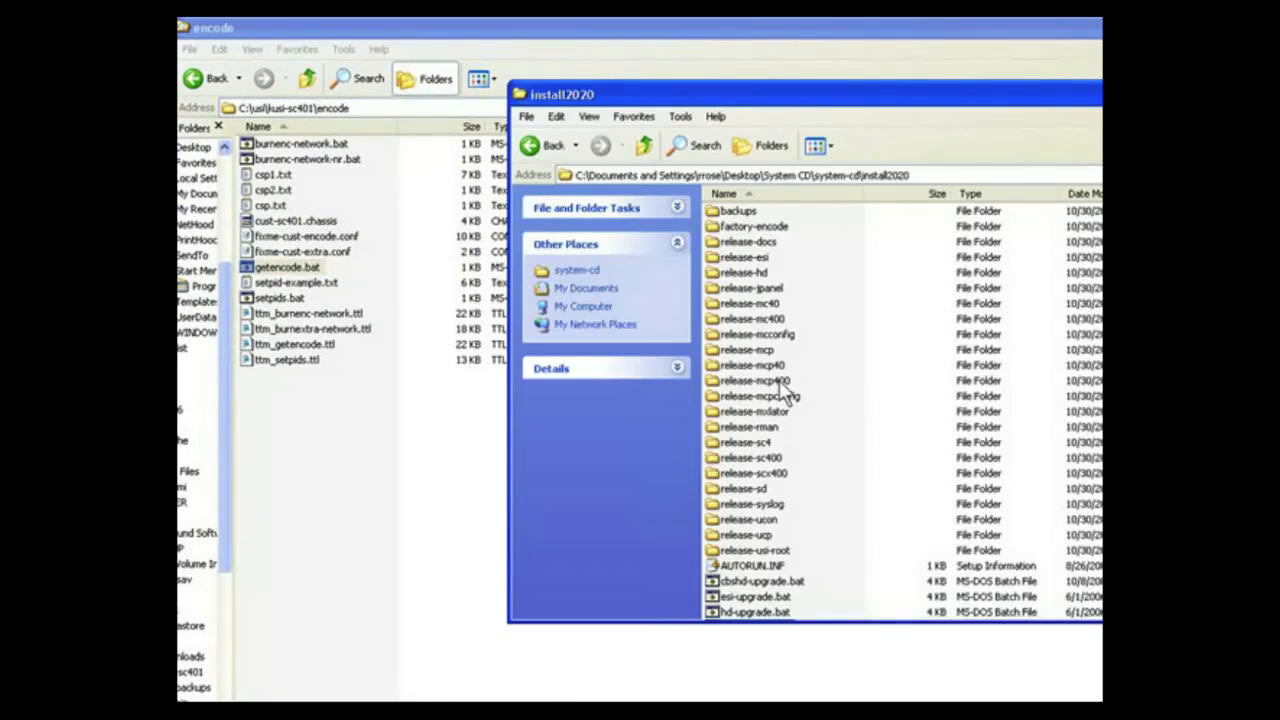
double_click(750, 442)
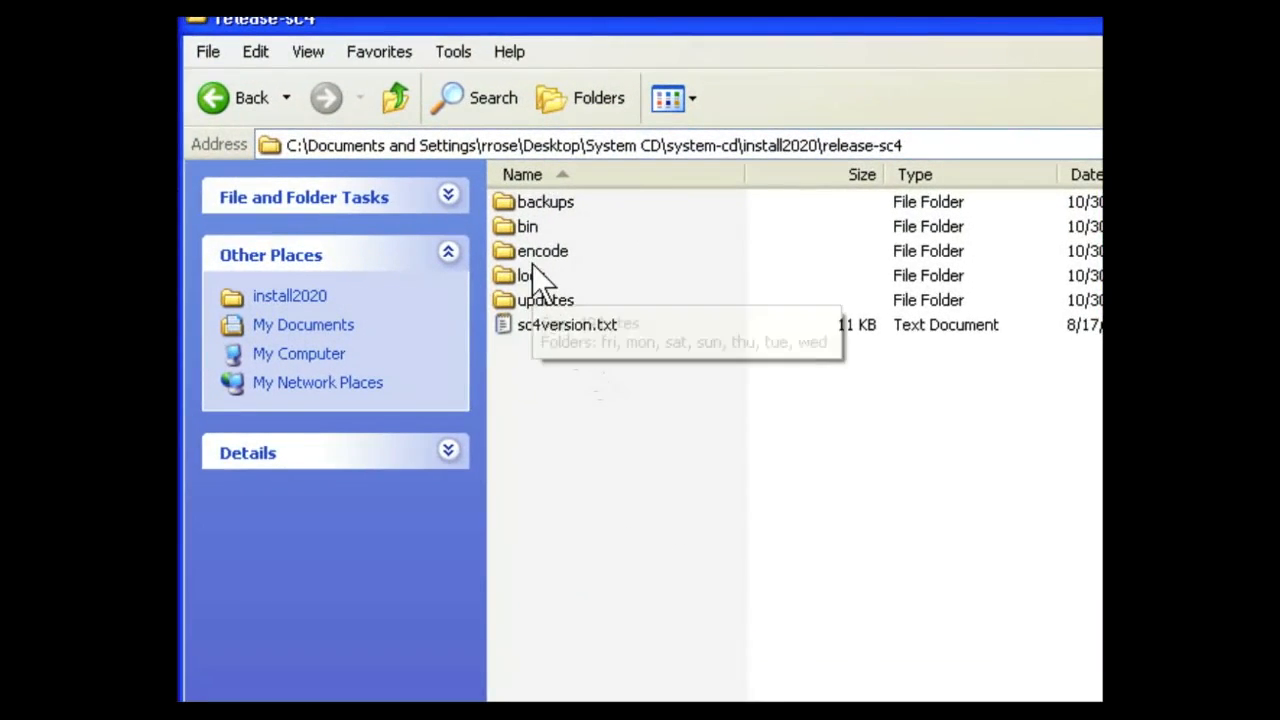
double_click(527, 251)
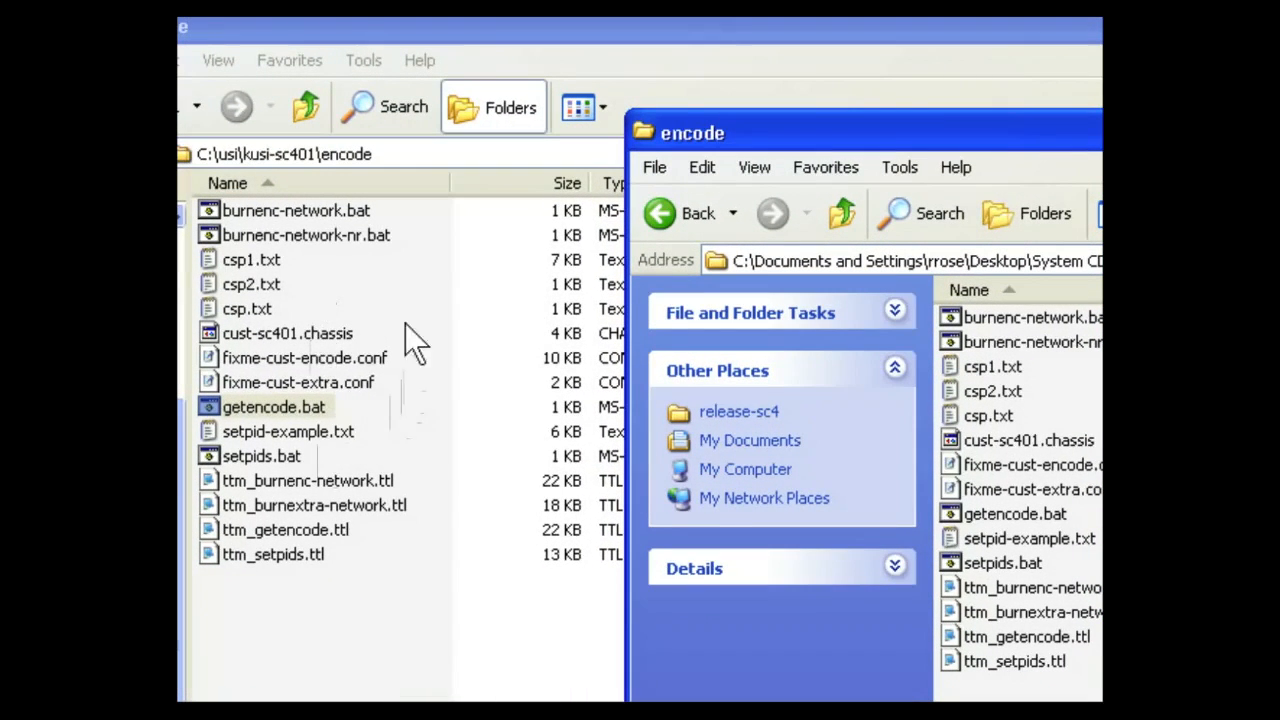
Step: Go back to kusi-sc401, open its updates folder and highlight tielineclear.bat and rel_r1-8-2.bat in turn
left_click(309, 102)
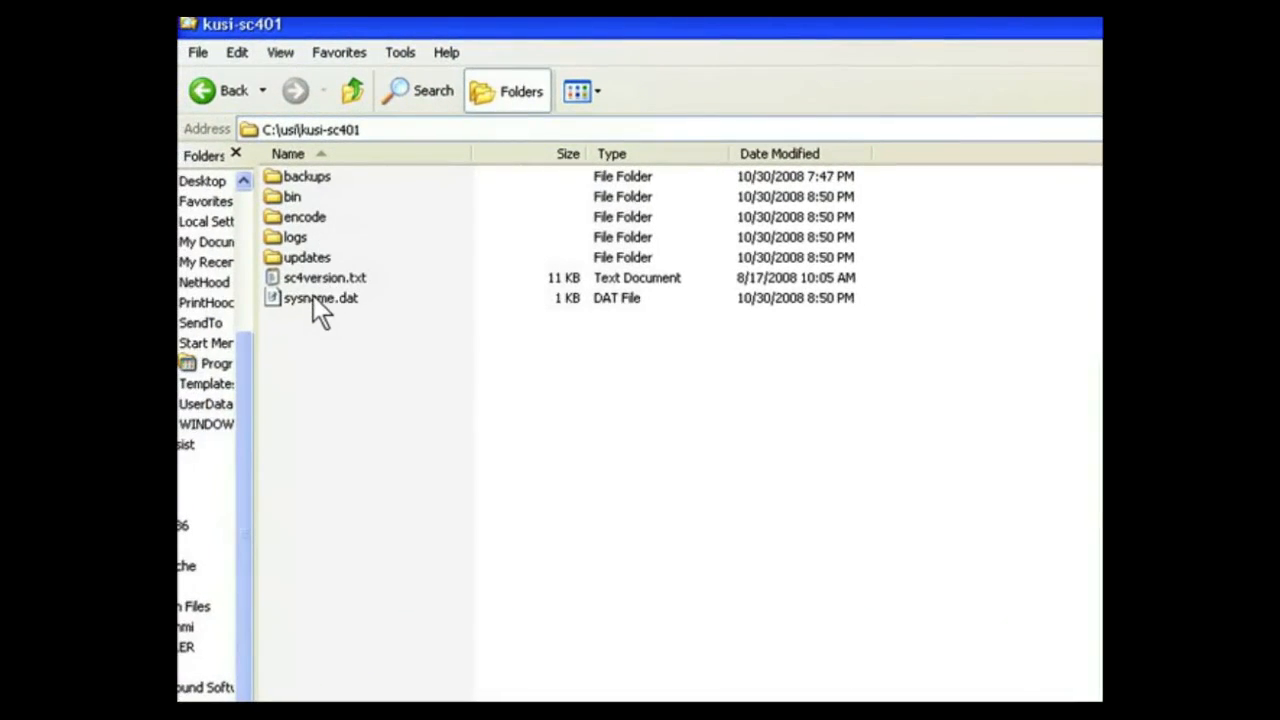
double_click(305, 258)
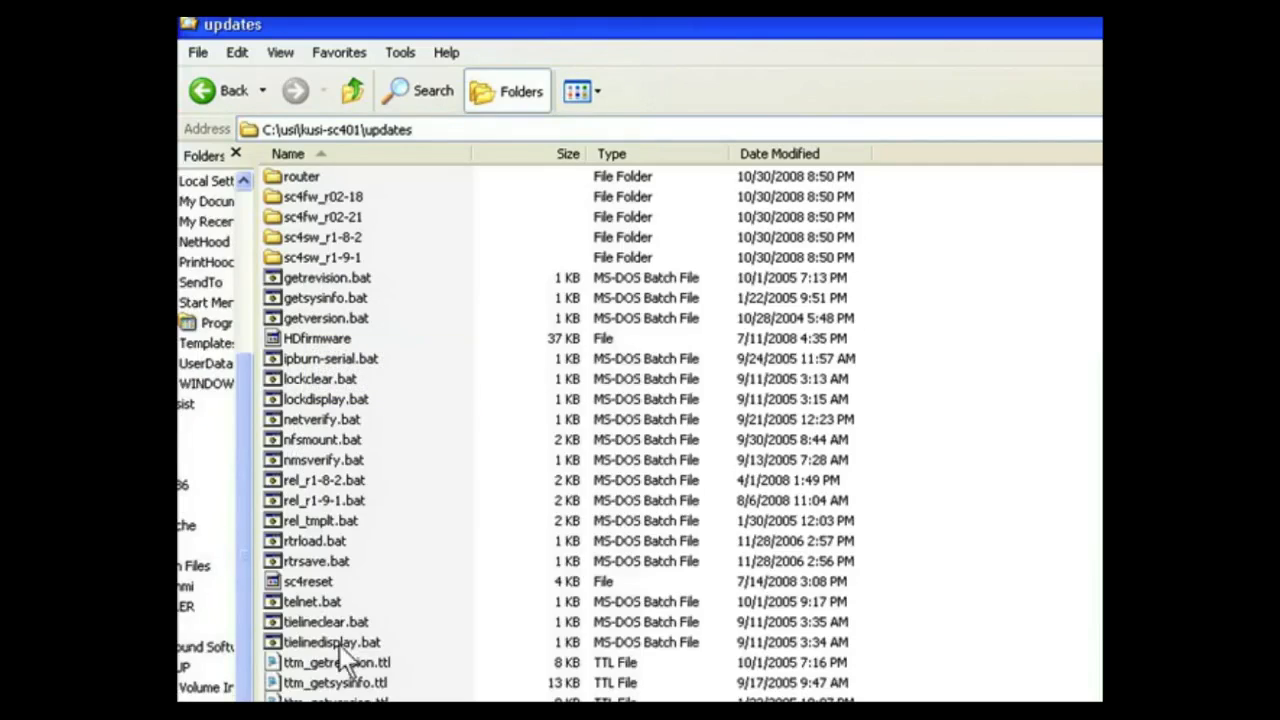
left_click(318, 627)
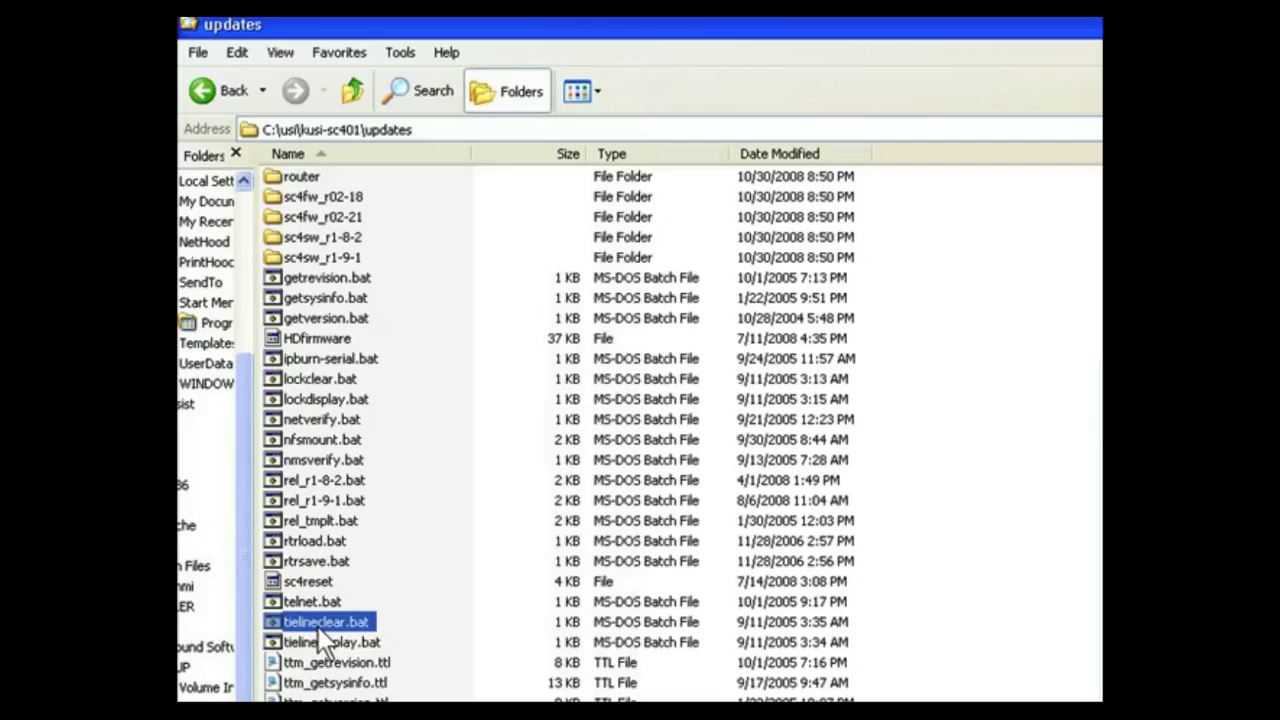
left_click(322, 479)
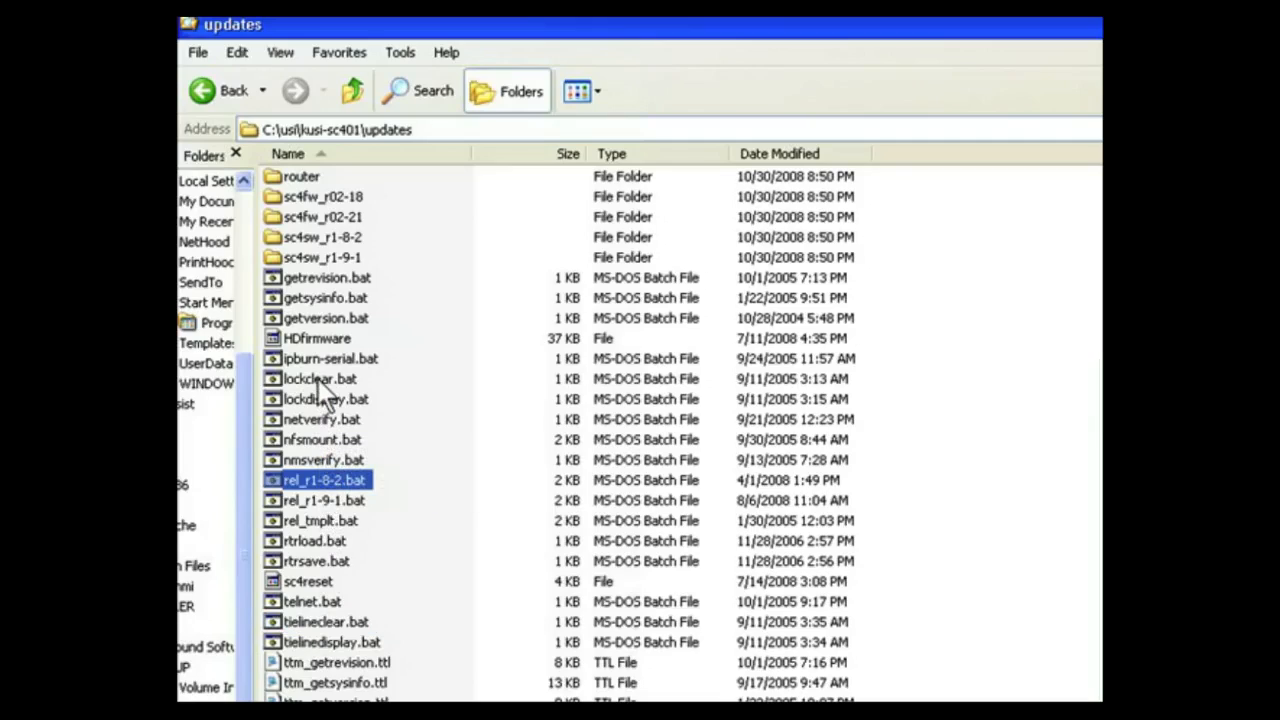
Step: Highlight getsysinfo.bat and getrevision.bat in turn in the kusi-sc401 updates folder, and return up to C:\usi
left_click(320, 298)
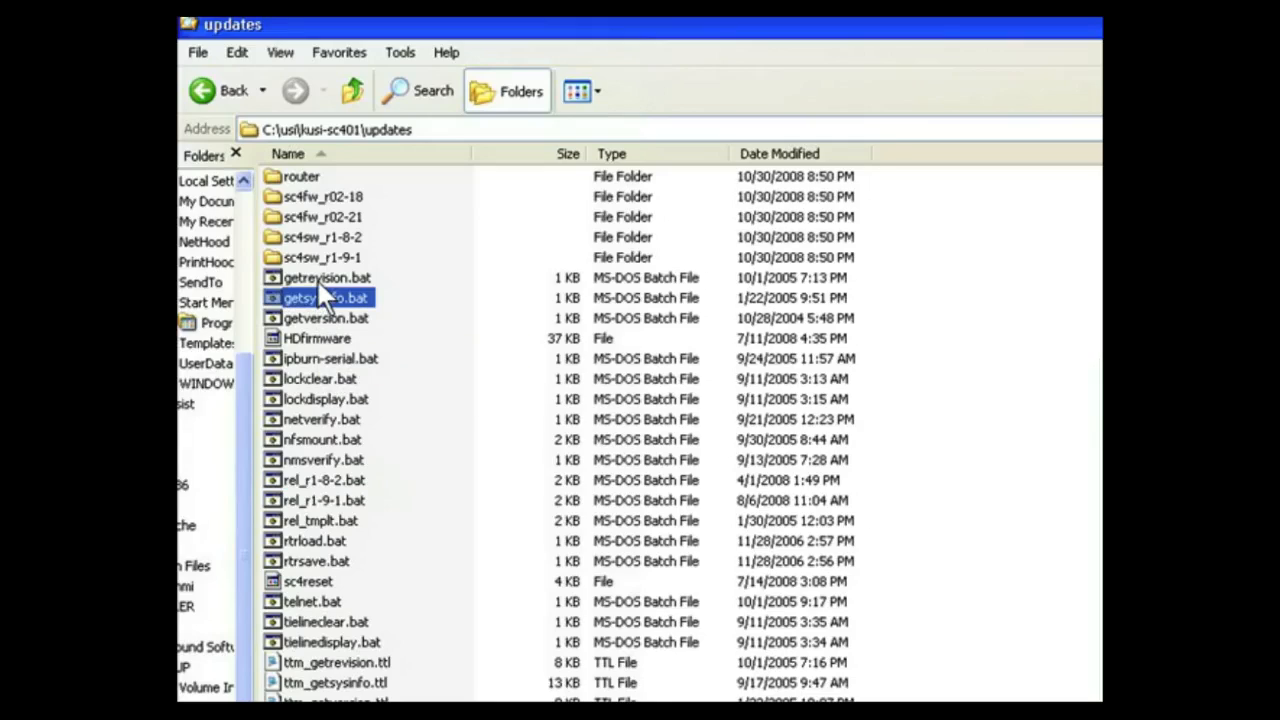
left_click(321, 281)
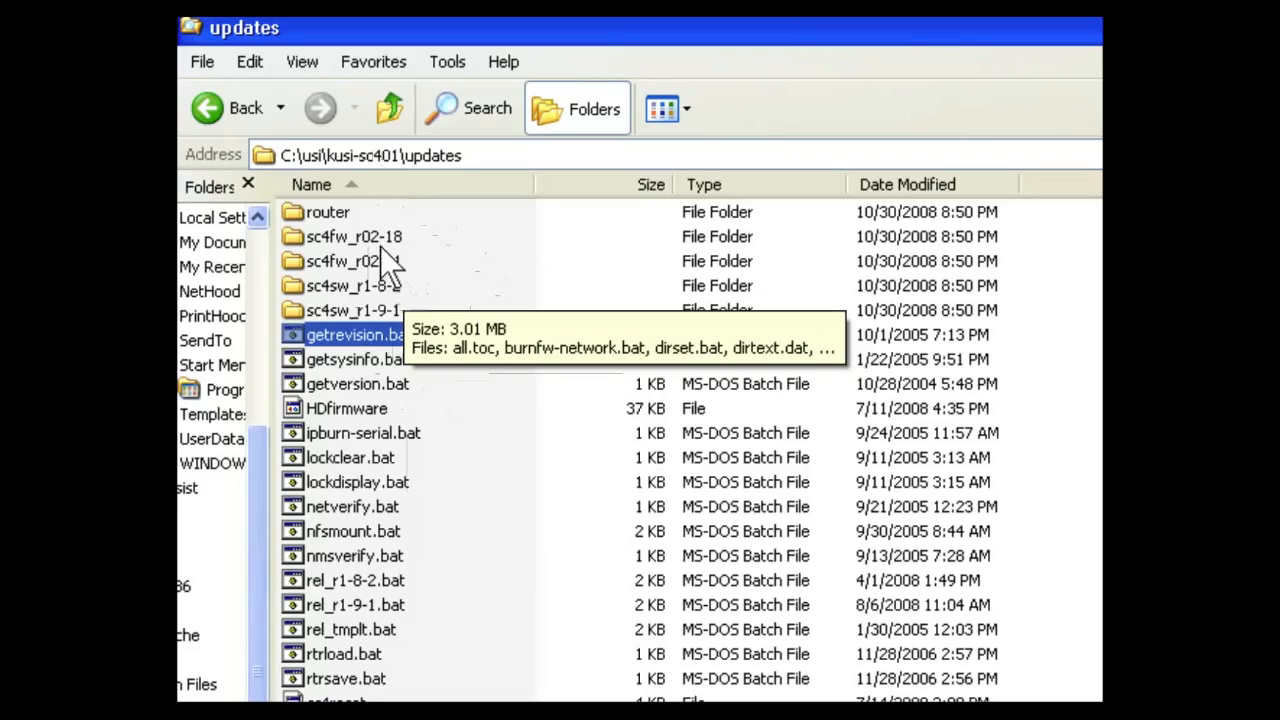
left_click(390, 112)
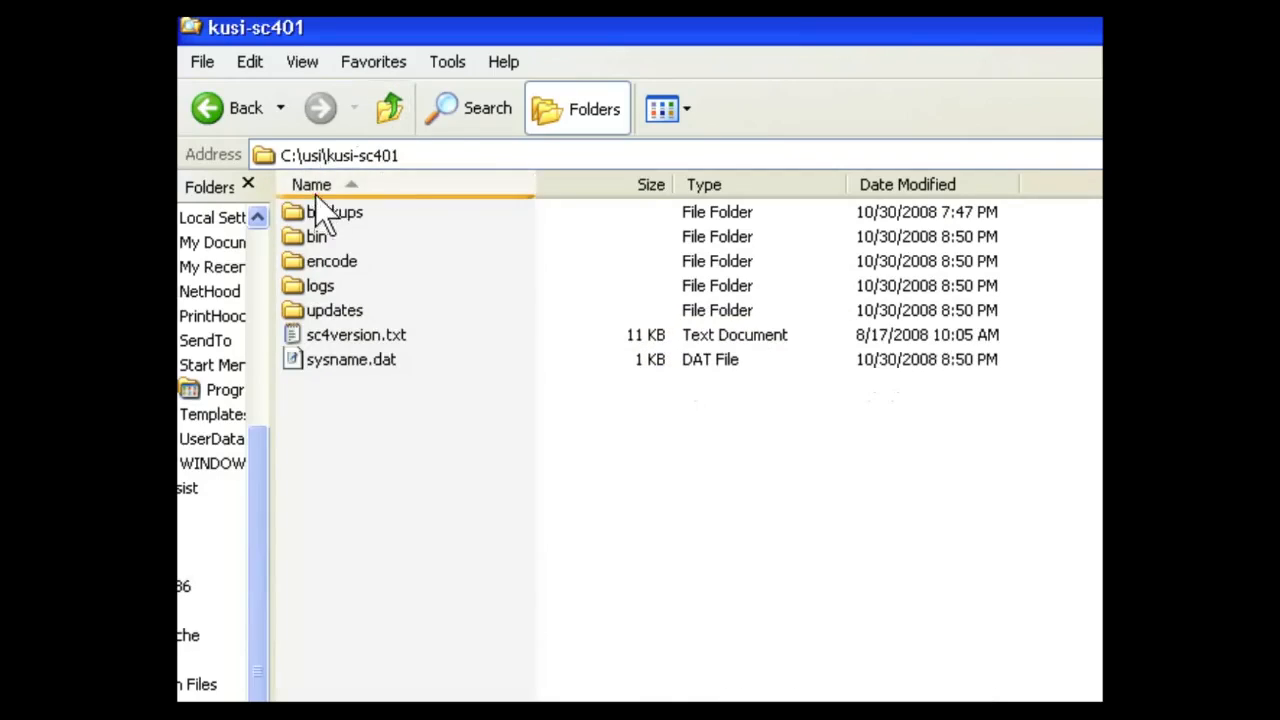
left_click(388, 110)
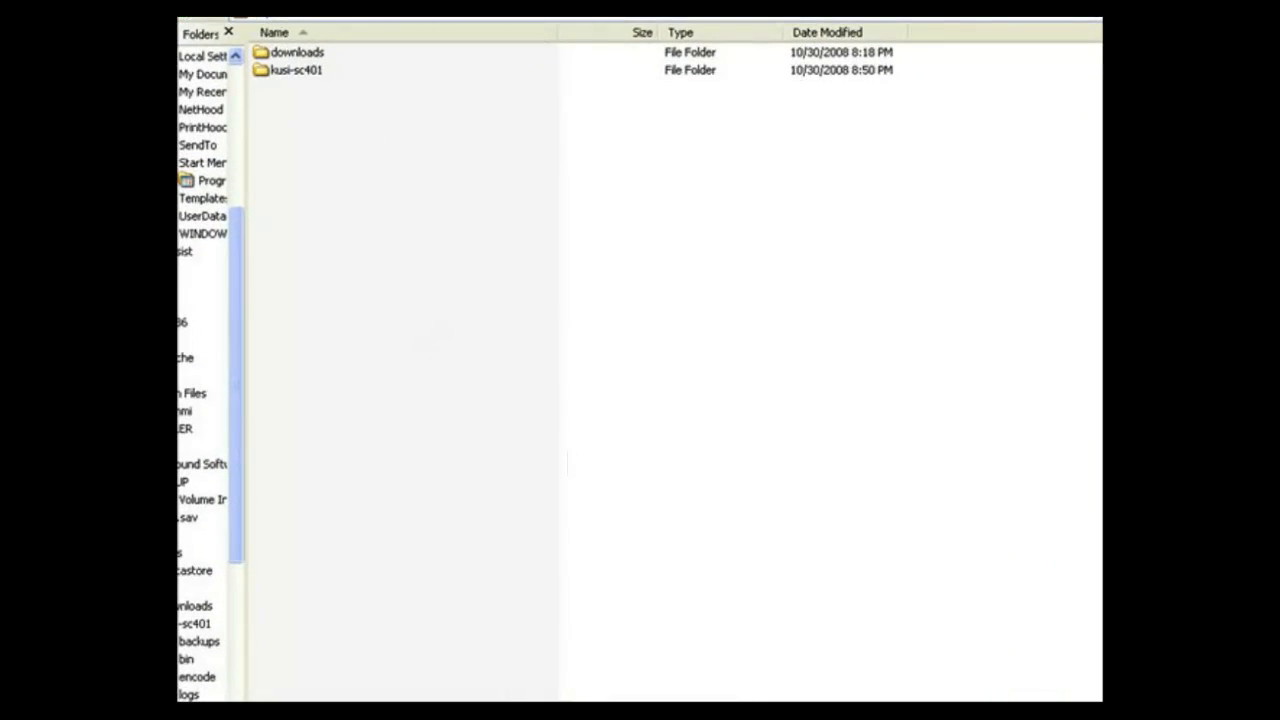
Step: Bring the System CD's encode folder window forward and go up through release-sc4 to the install2020 folder
left_click(750, 699)
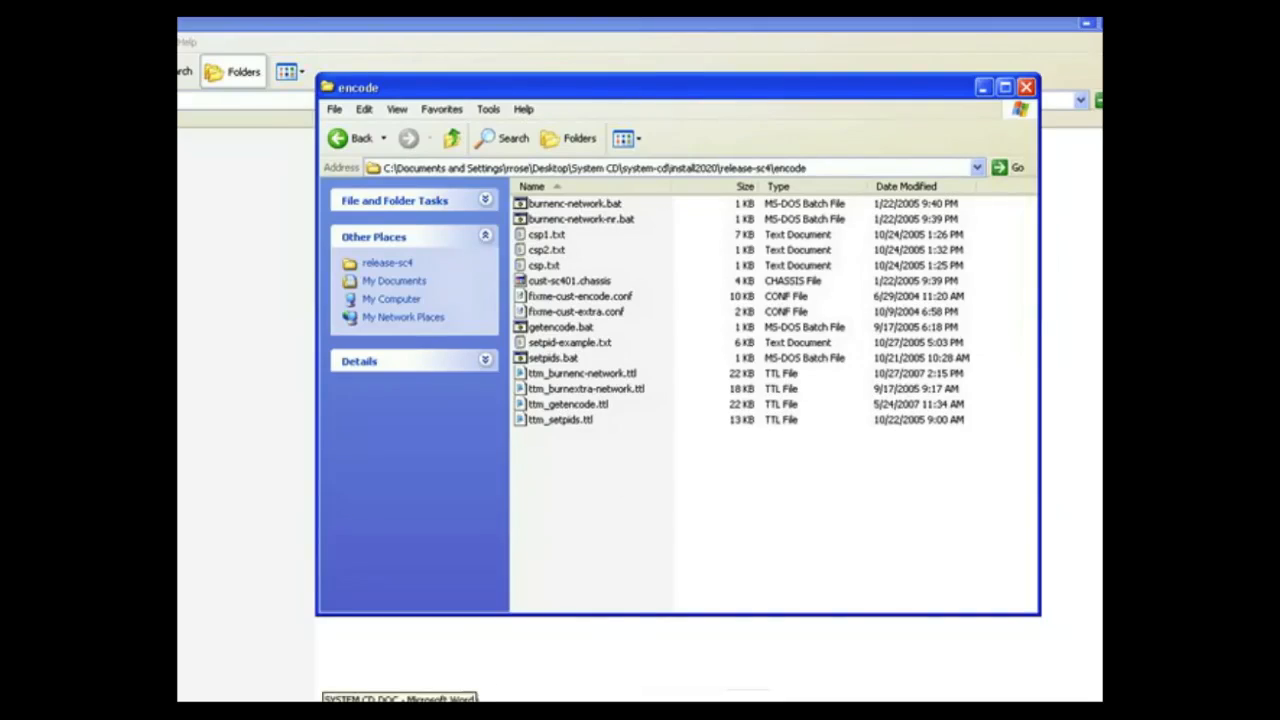
left_click(452, 139)
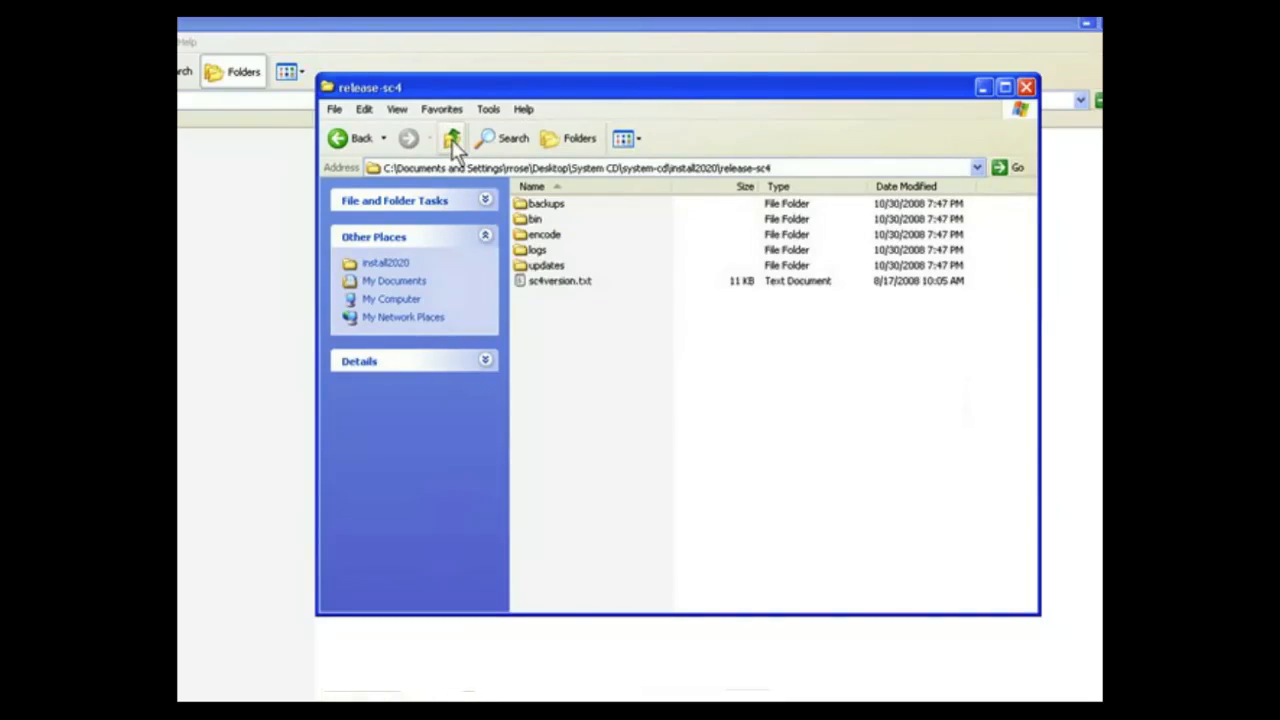
left_click(453, 139)
scroll(661, 373, "down", 2)
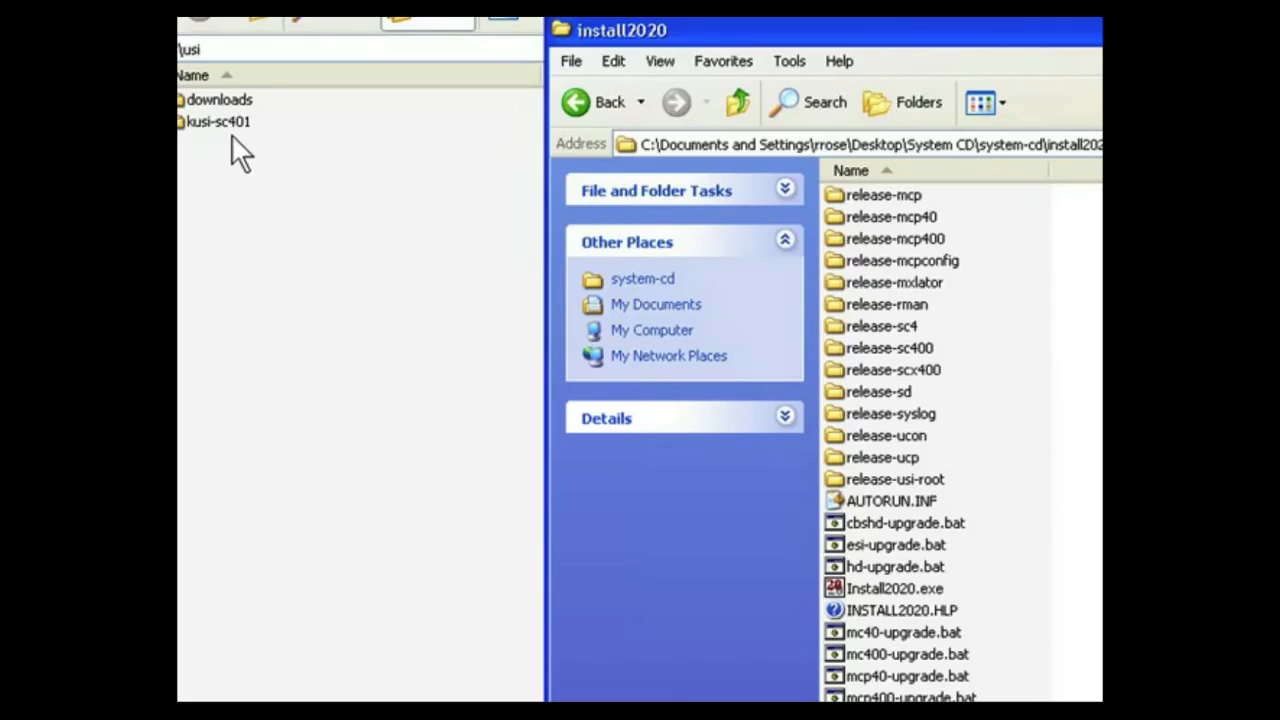
Step: Run Install2020.exe and start an installation with the call letters KUSI and the system type SD
double_click(868, 586)
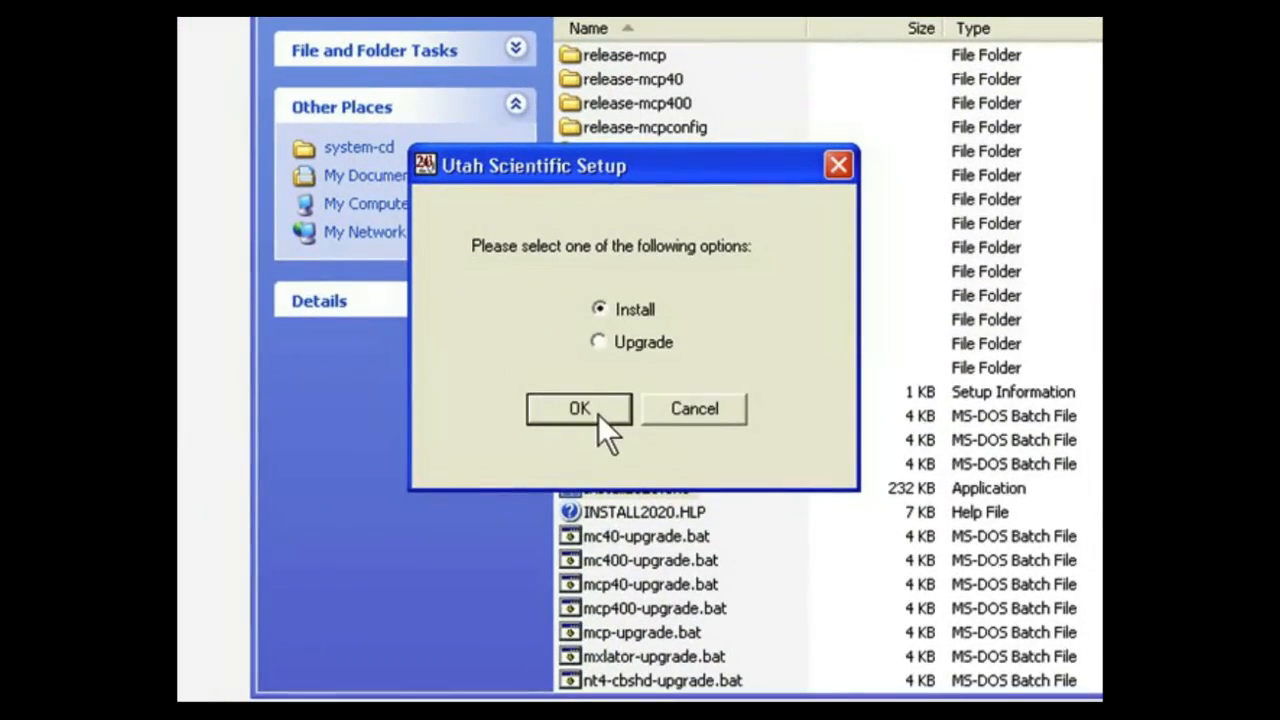
left_click(580, 409)
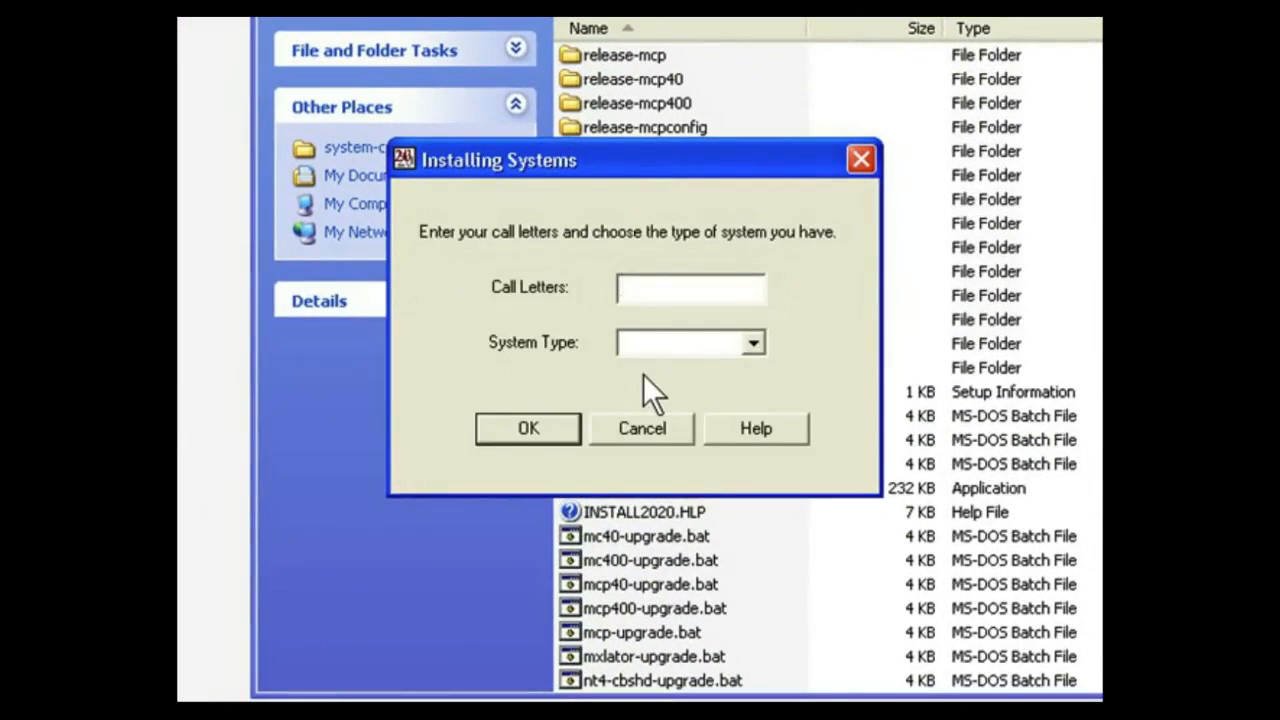
type("KUSI")
left_click(754, 344)
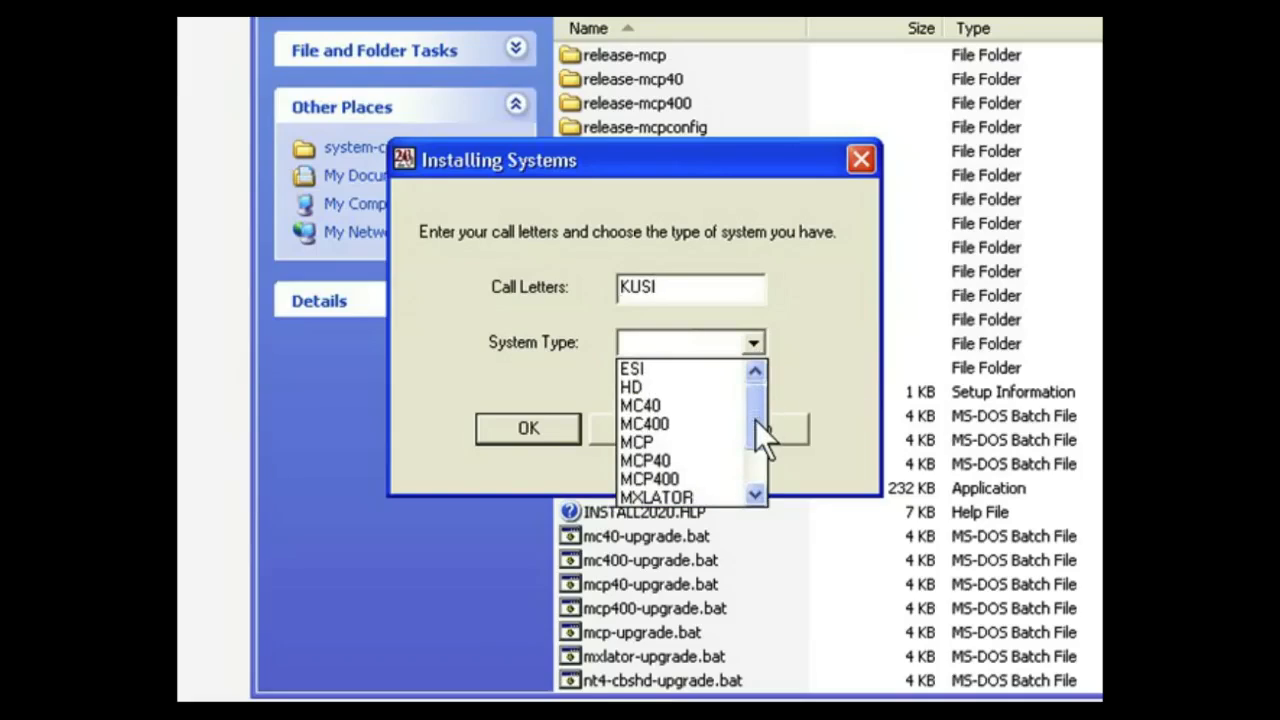
left_click_drag(755, 420, 754, 449)
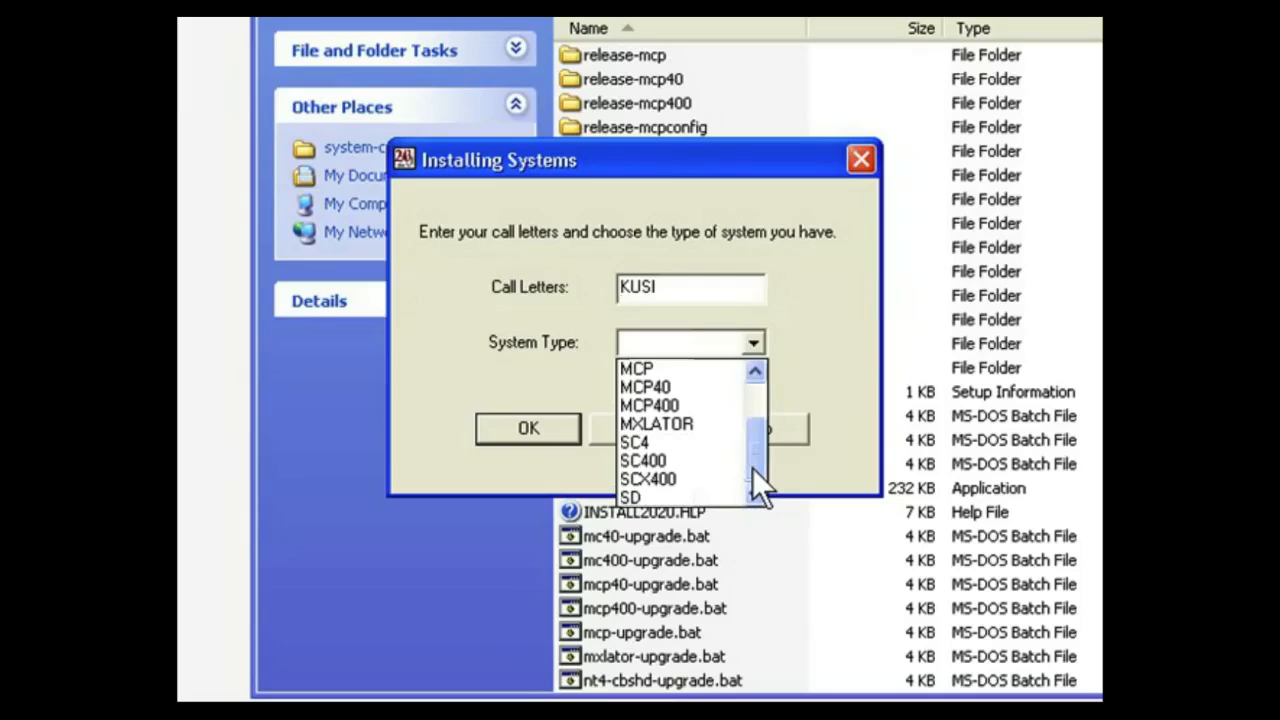
left_click(676, 496)
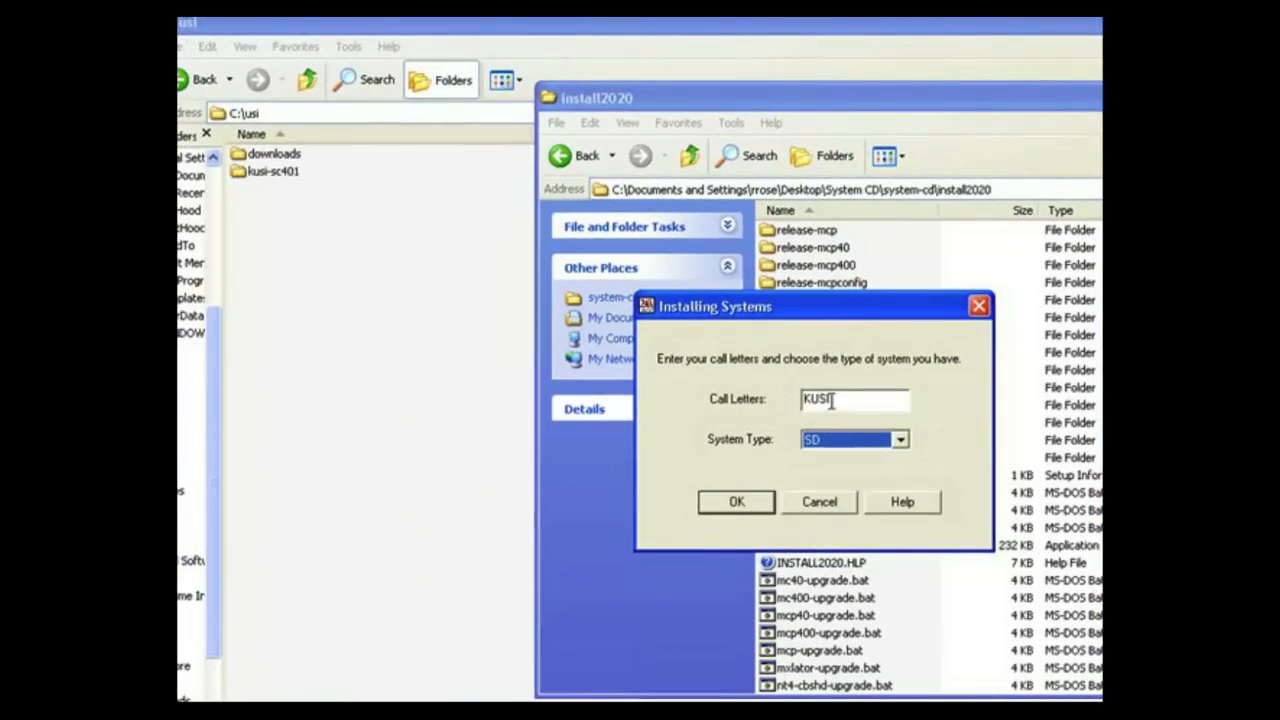
left_click(767, 512)
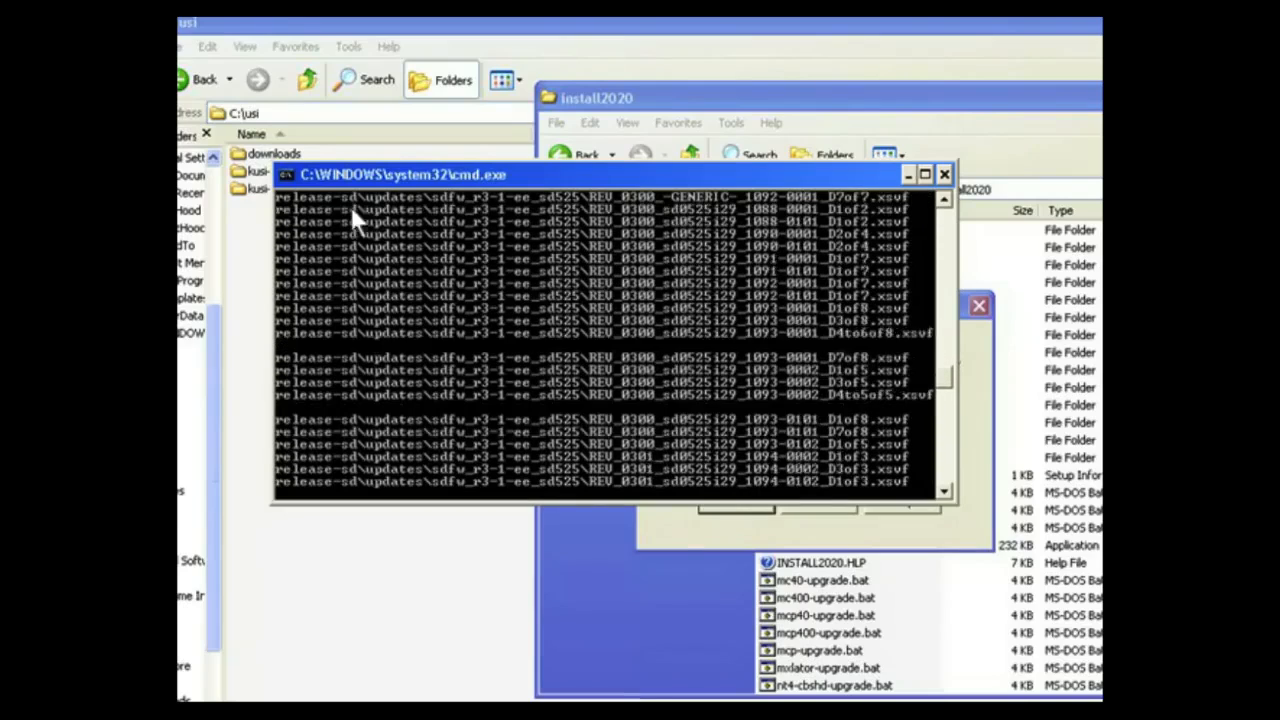
Step: Complete the SD installation with its console moved off the folder list, and look into the new kusi-sd01 folder in C:\usi
left_click_drag(527, 170, 665, 168)
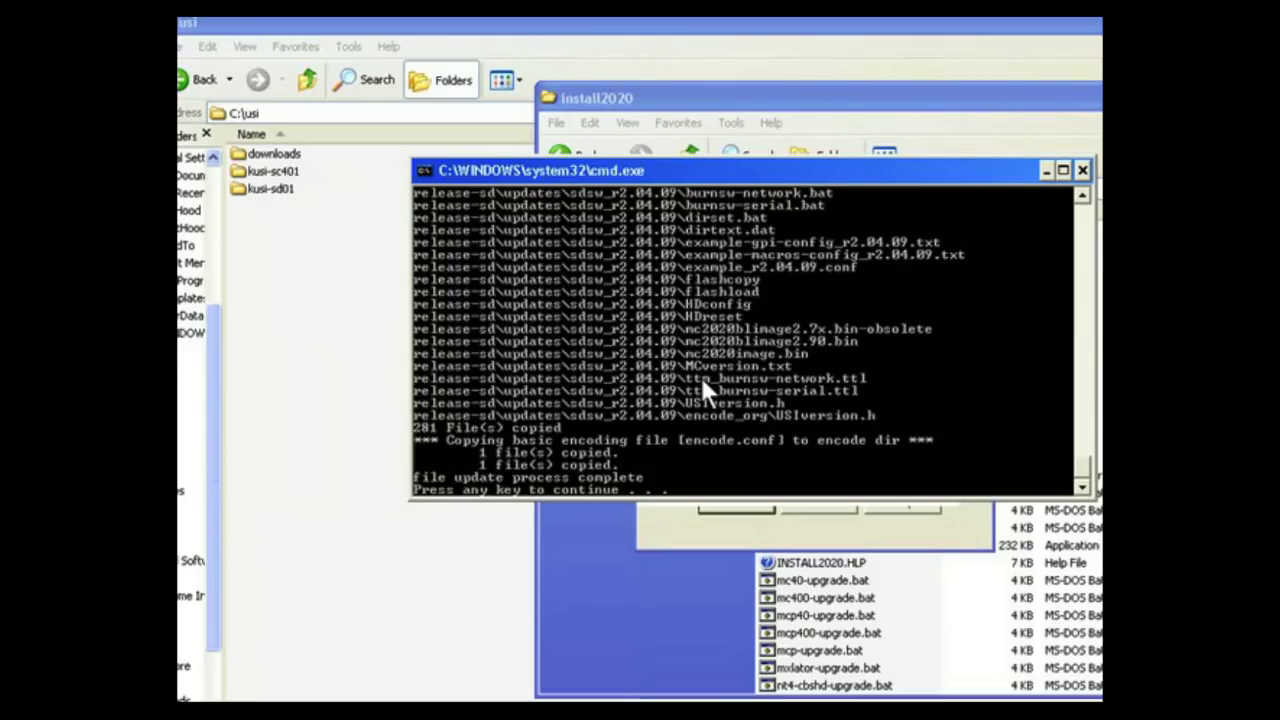
key("Return")
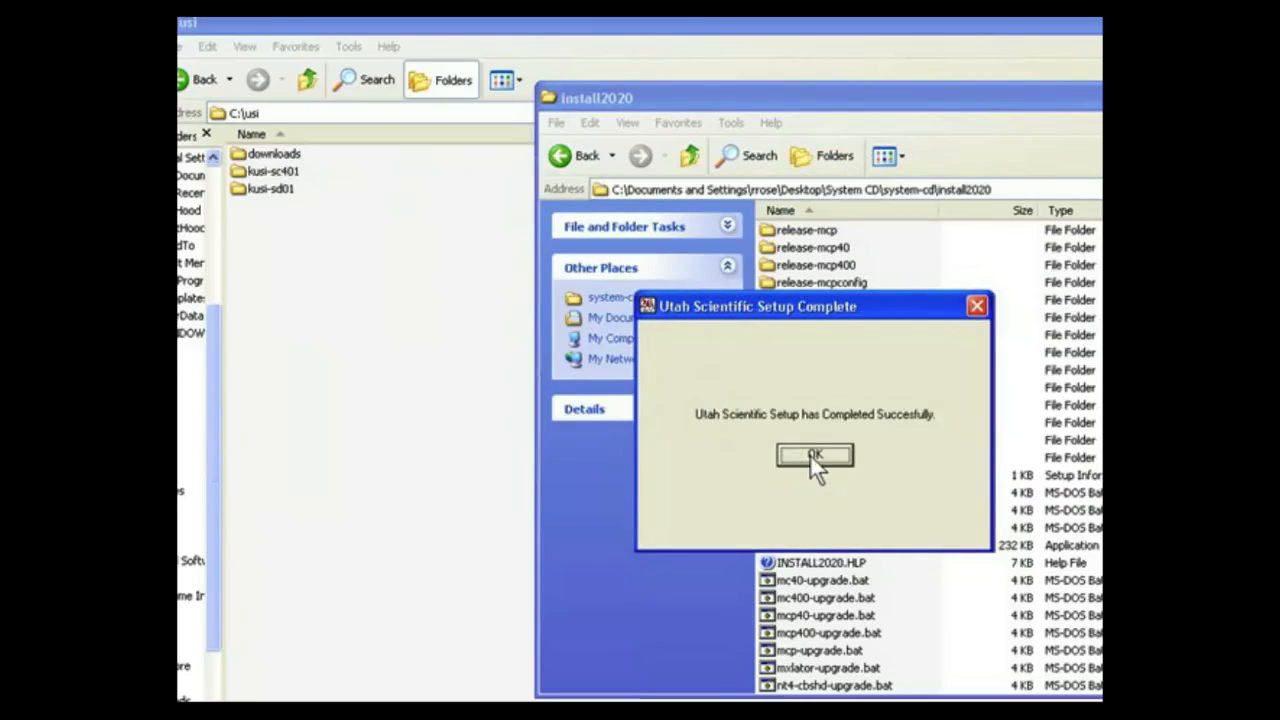
left_click(810, 456)
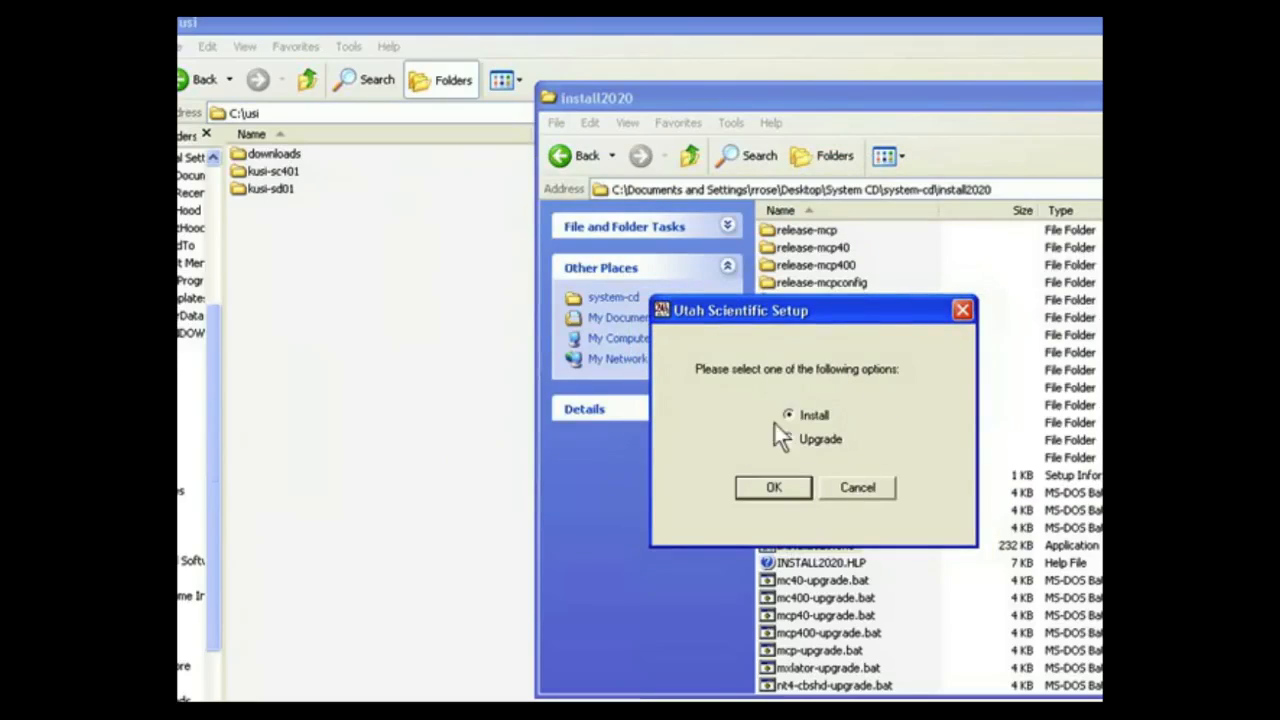
double_click(262, 190)
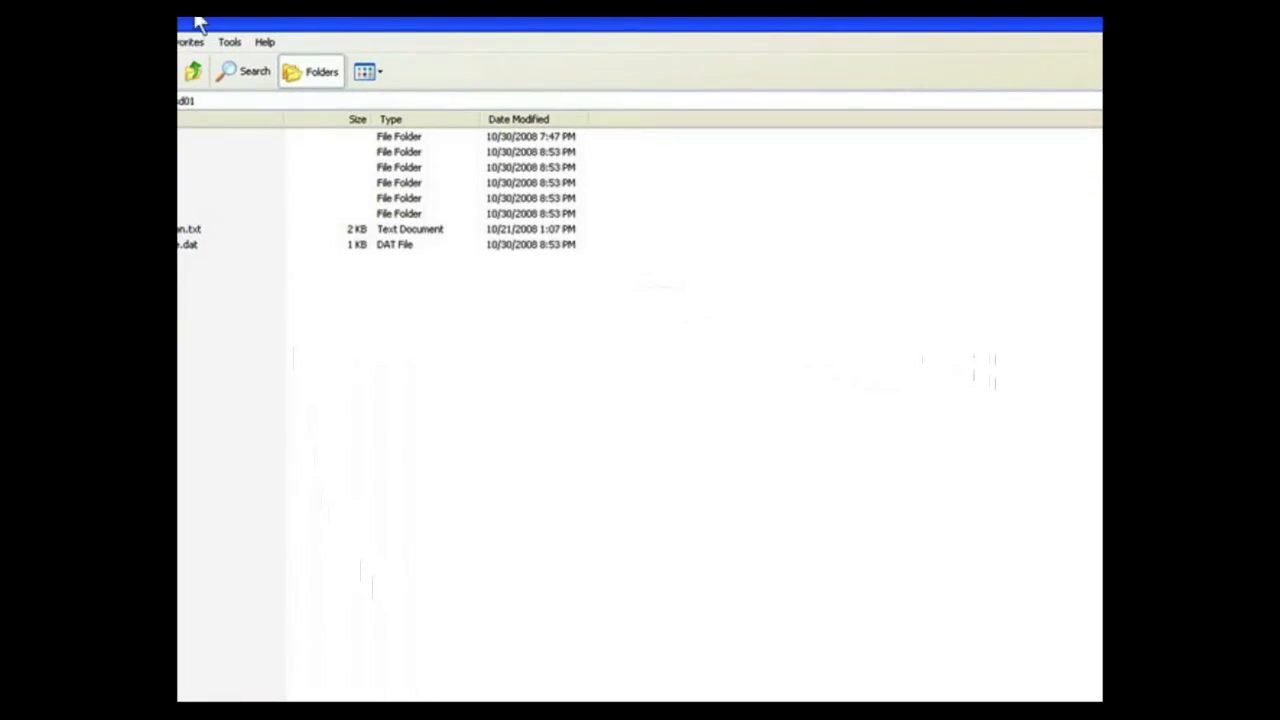
left_click(193, 71)
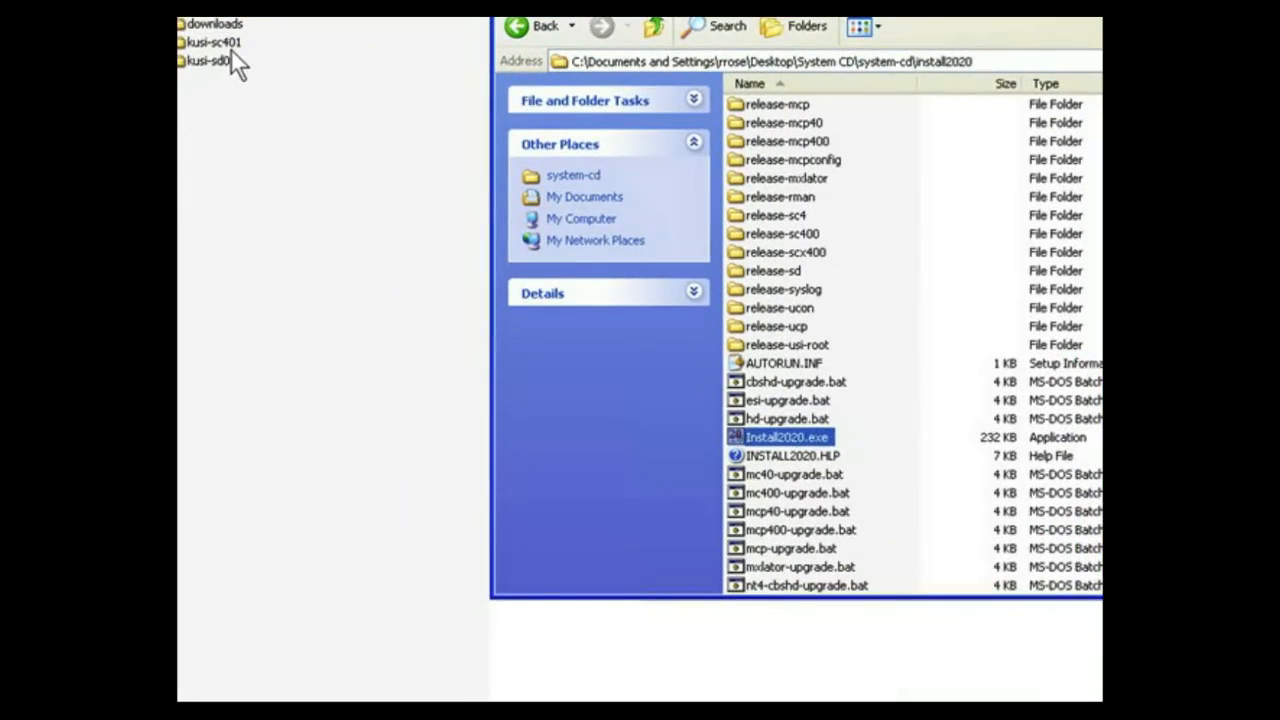
Step: Run Install2020.exe again and start a second SD system installation with the call letters KUSI
double_click(770, 437)
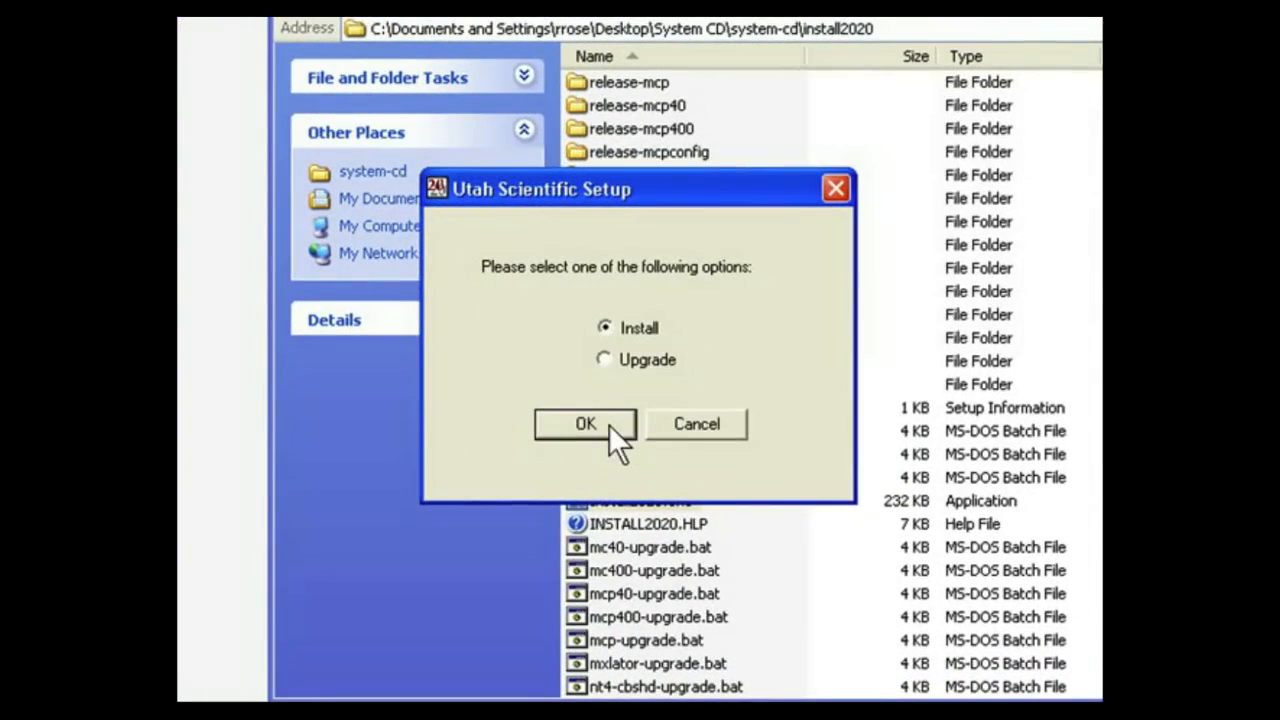
left_click(585, 424)
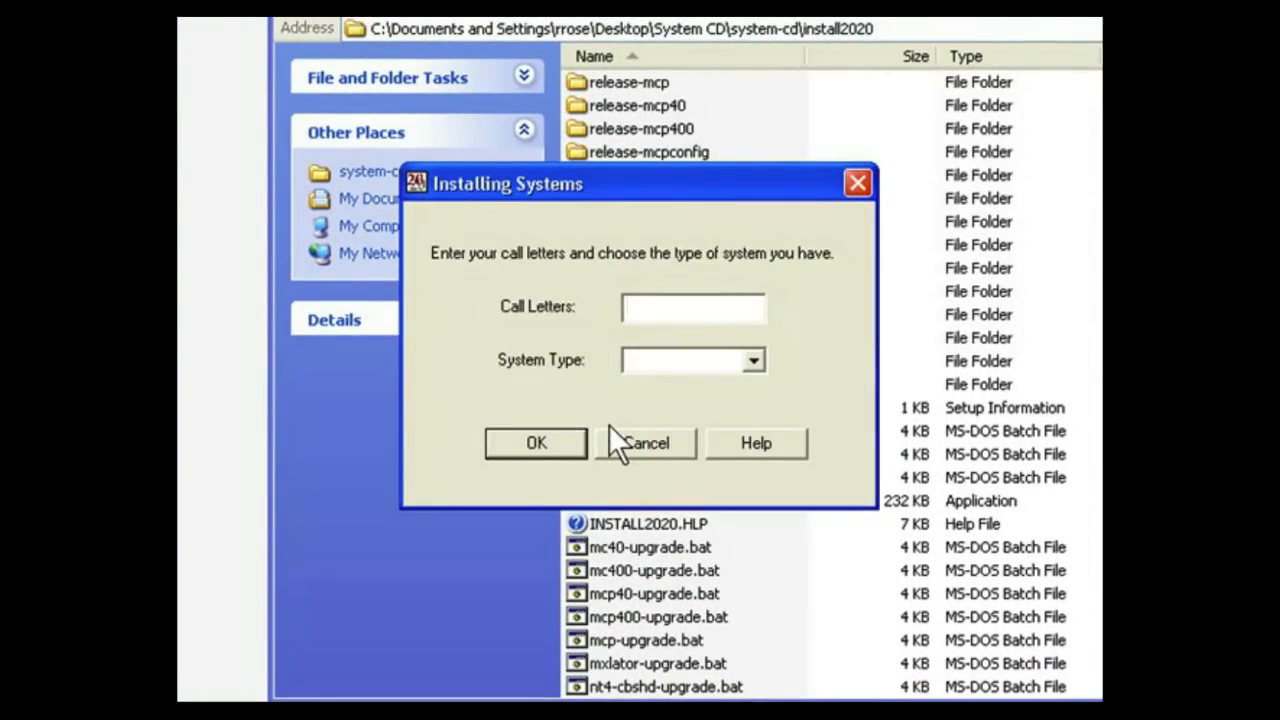
type("KUSI")
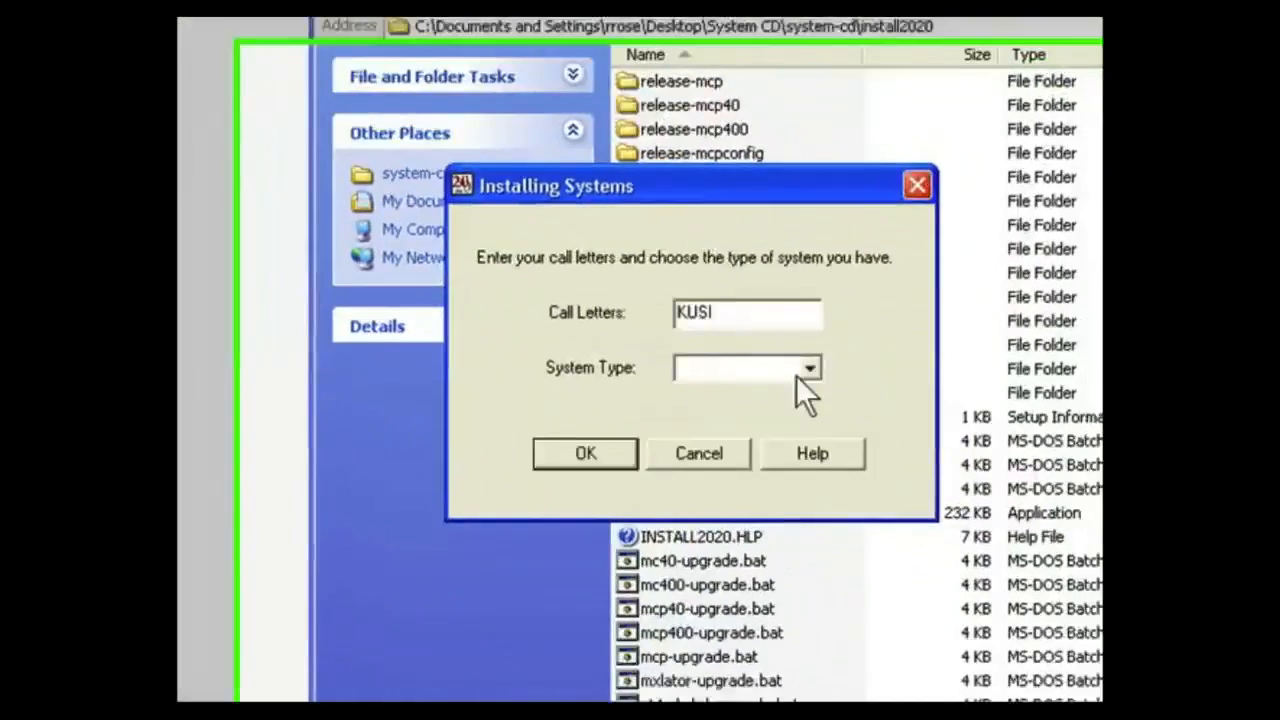
left_click(797, 377)
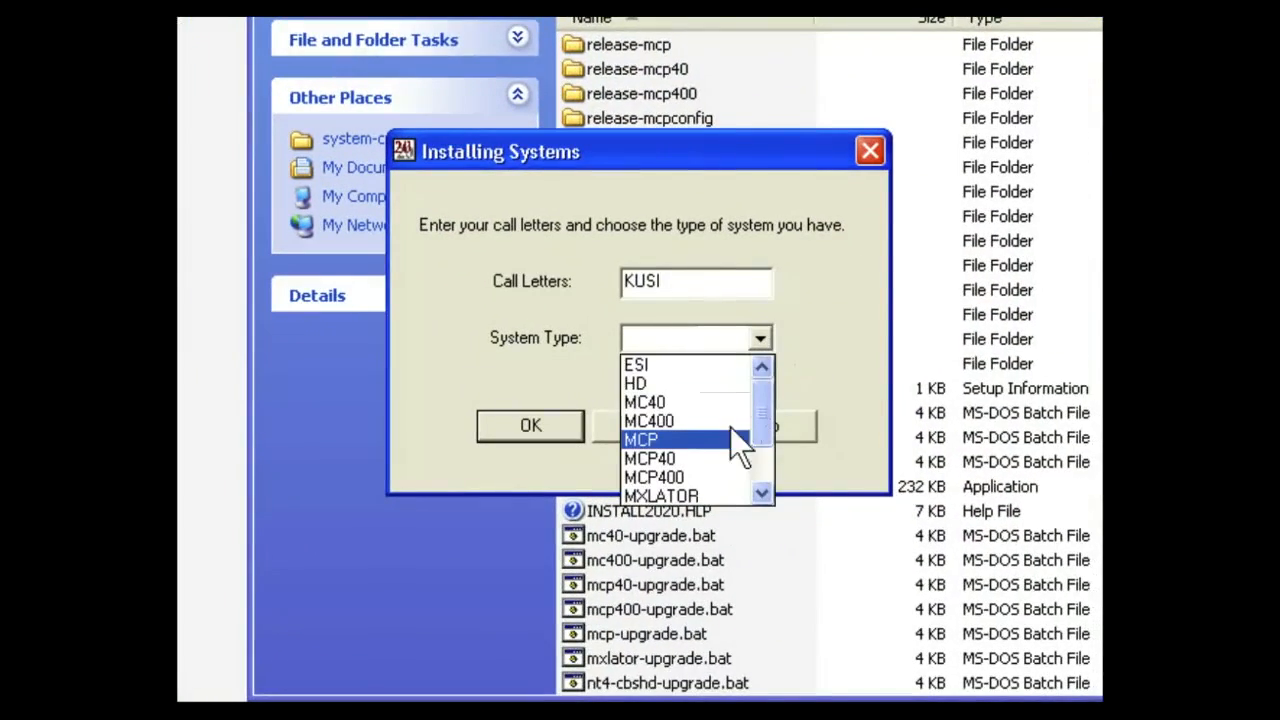
left_click_drag(759, 424, 762, 491)
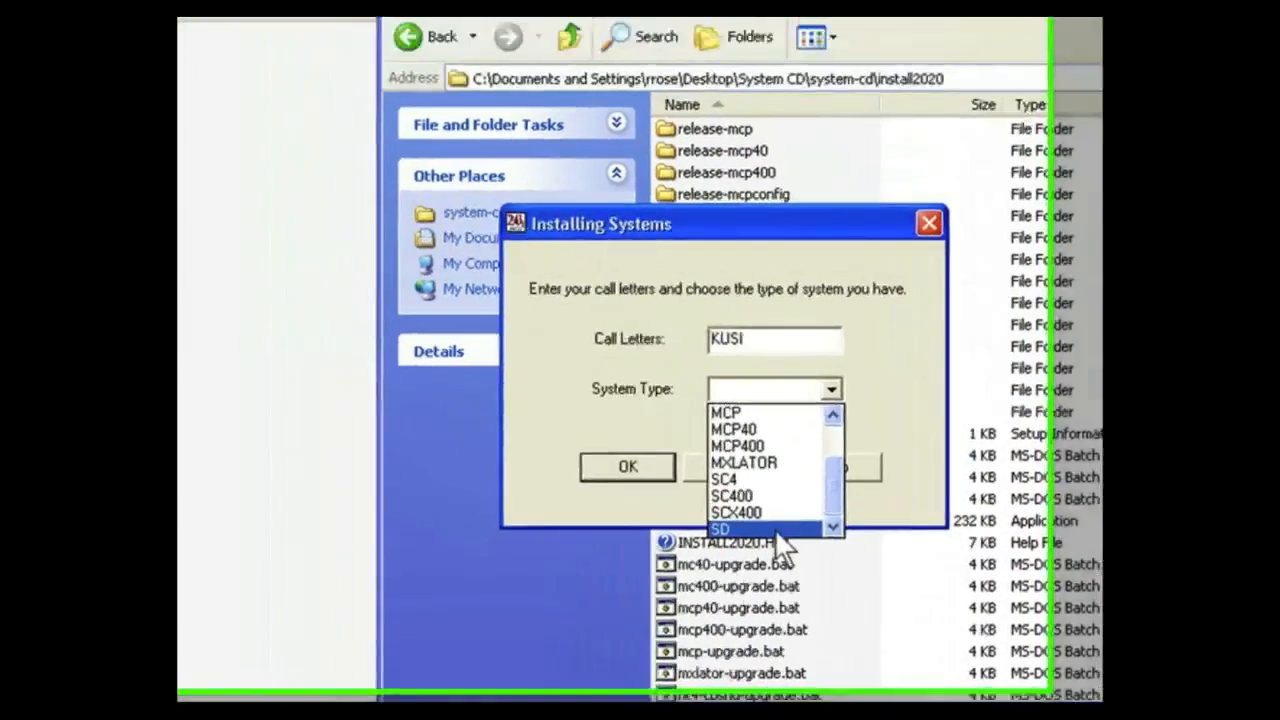
left_click(655, 494)
left_click(778, 520)
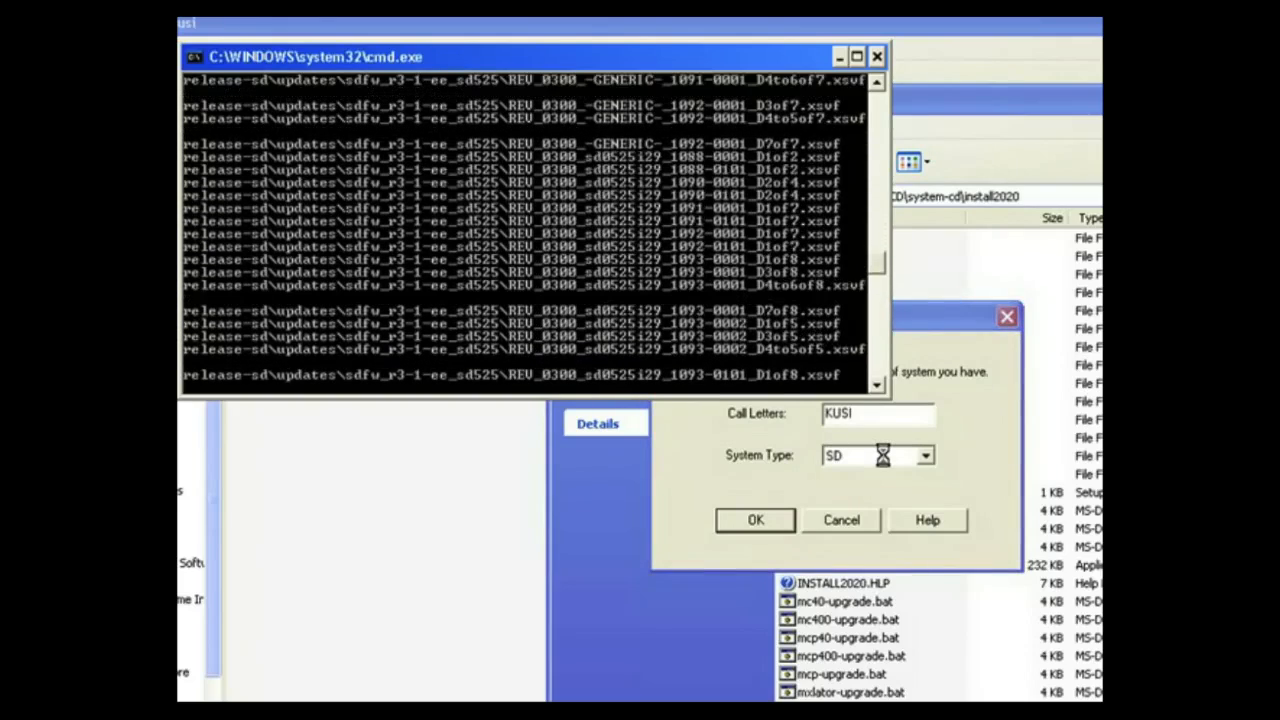
Step: Move the console window clear of the C:\usi folder list and complete the second SD installation
left_click_drag(521, 57, 732, 59)
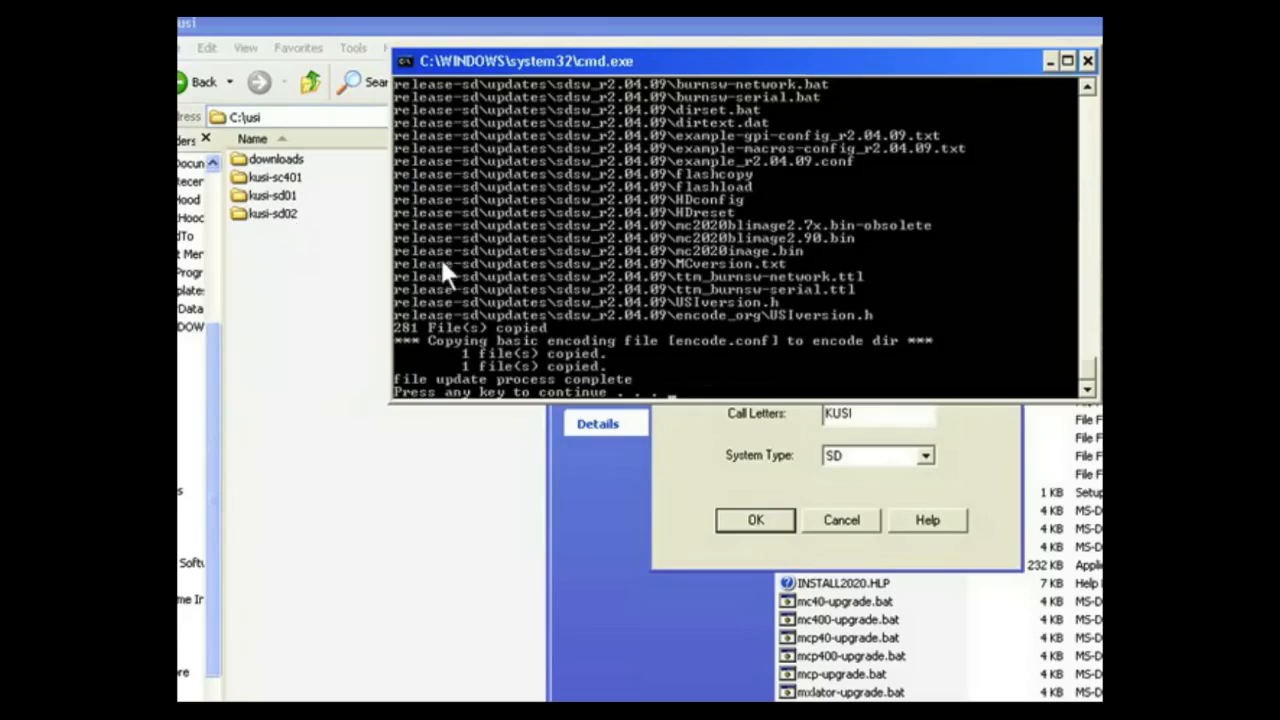
key("Return")
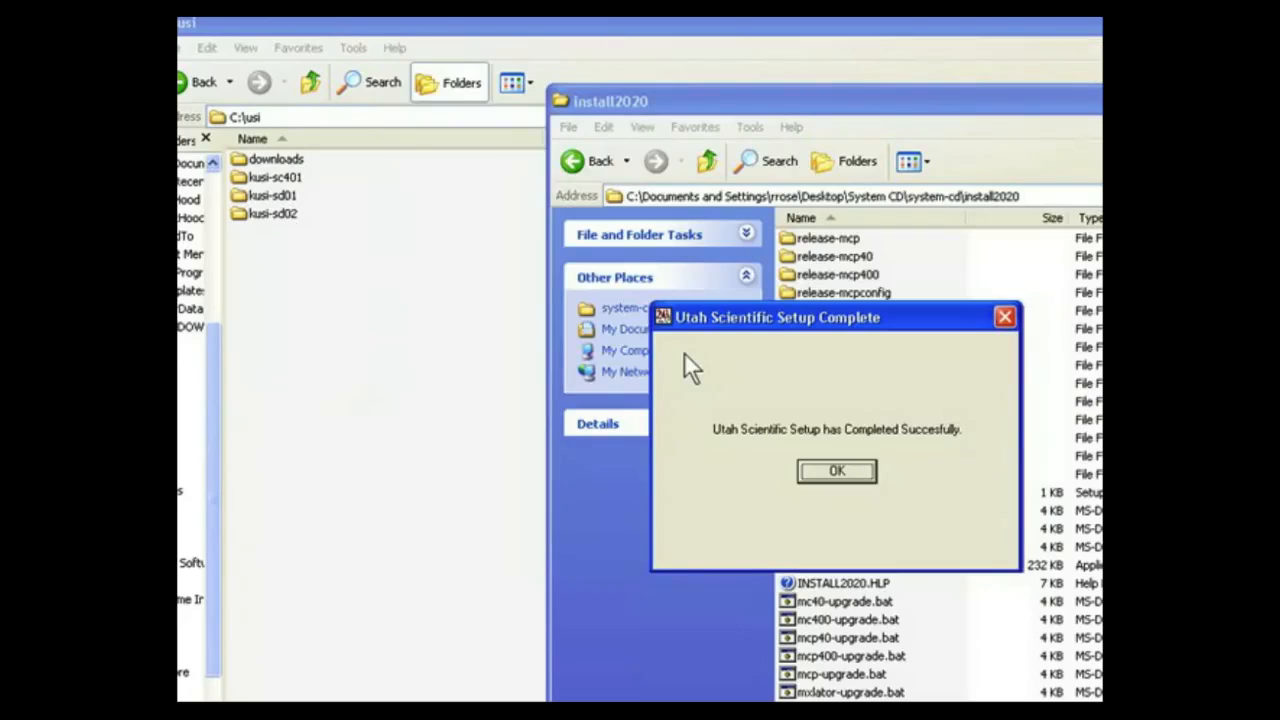
left_click(838, 472)
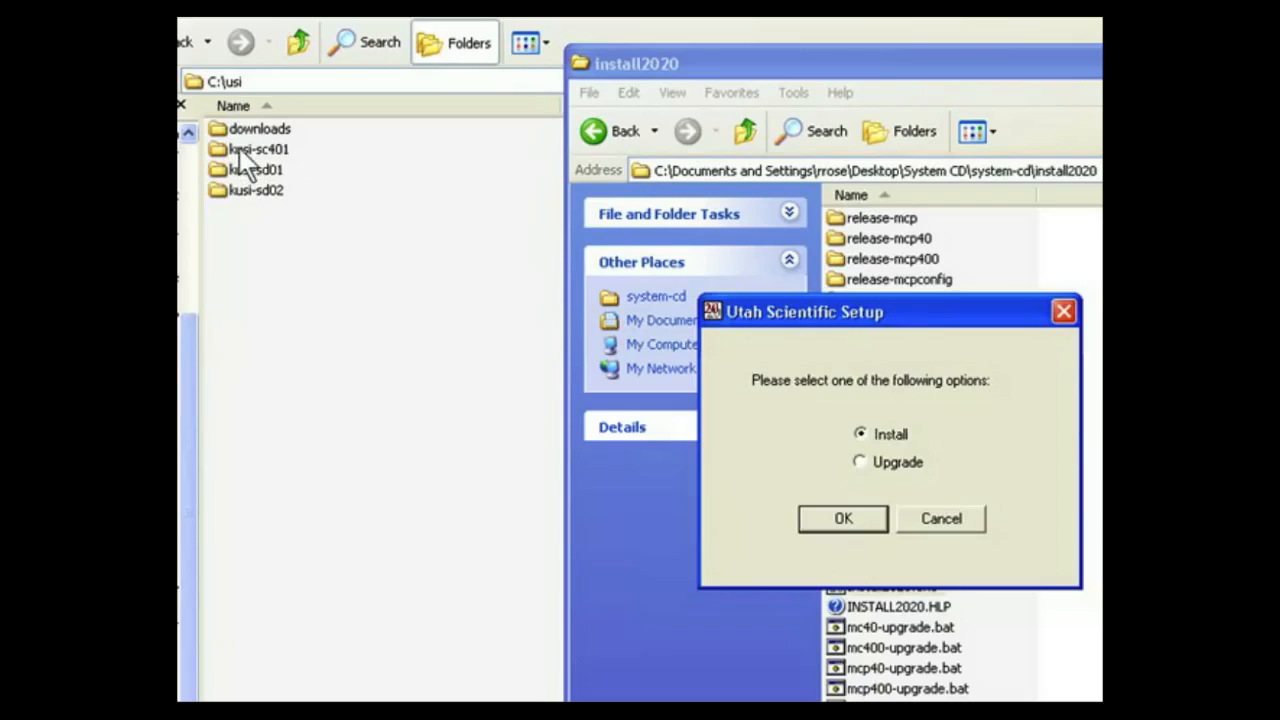
Step: Exit the Utah Scientific Setup without installing another system
left_click(866, 530)
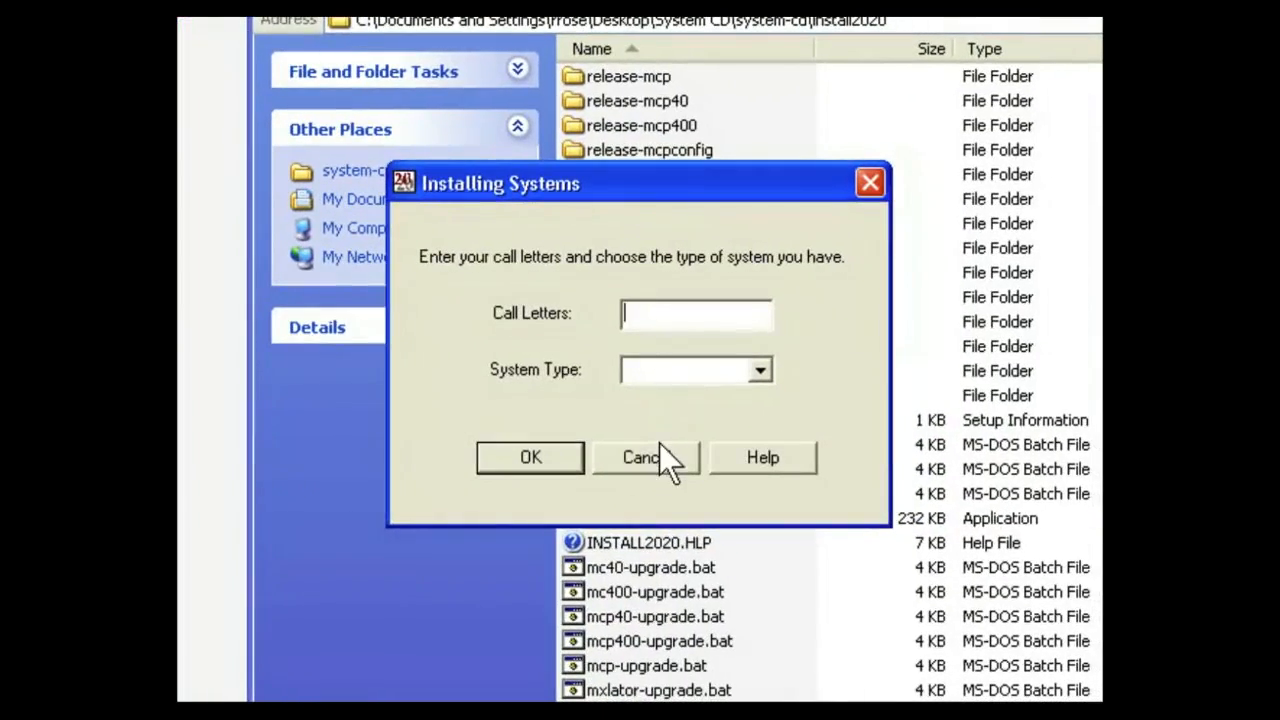
left_click(659, 452)
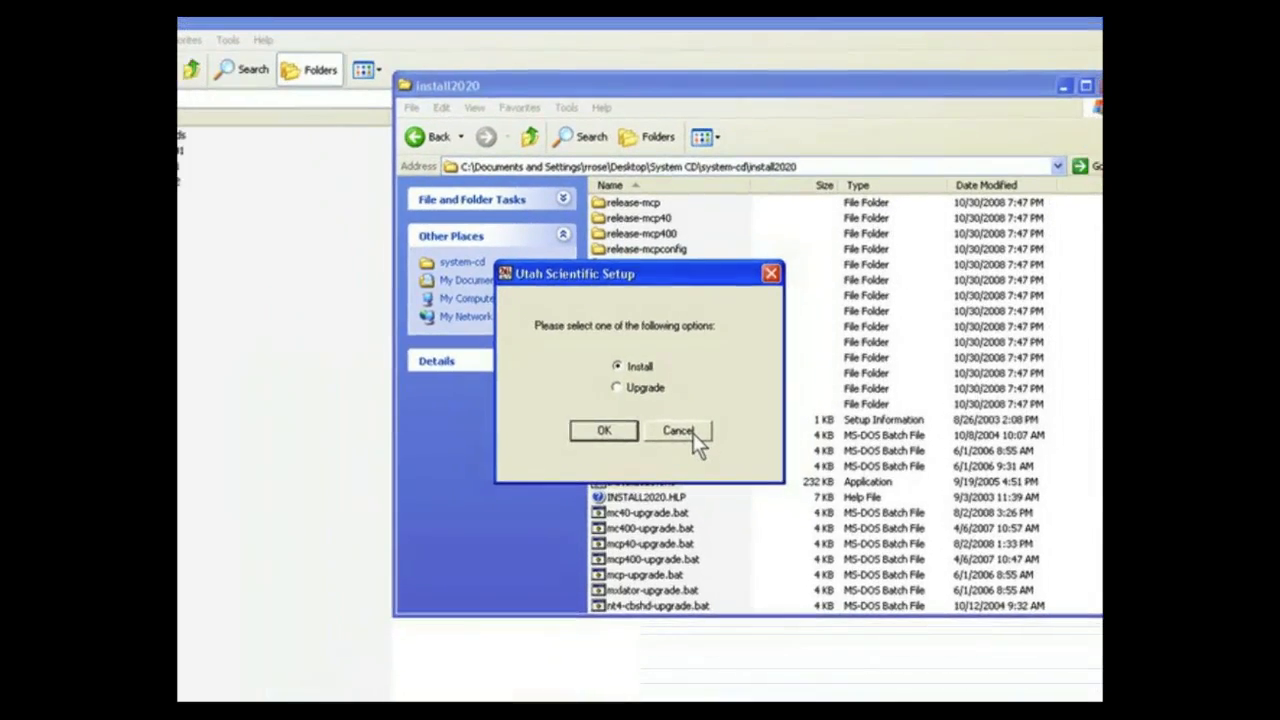
left_click(720, 440)
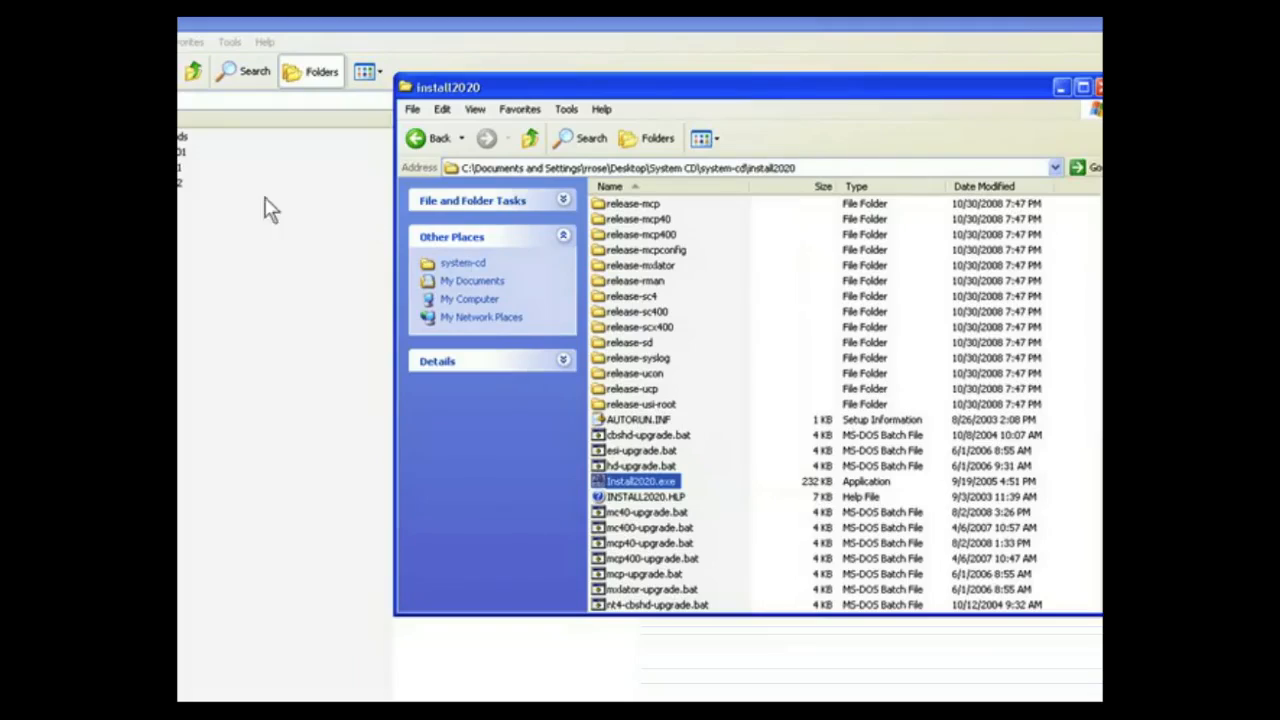
Step: Open the updates folder of kusi-sc401 in C:\usi and delete its sc4sw_r1-9-1 folder
left_click(180, 152)
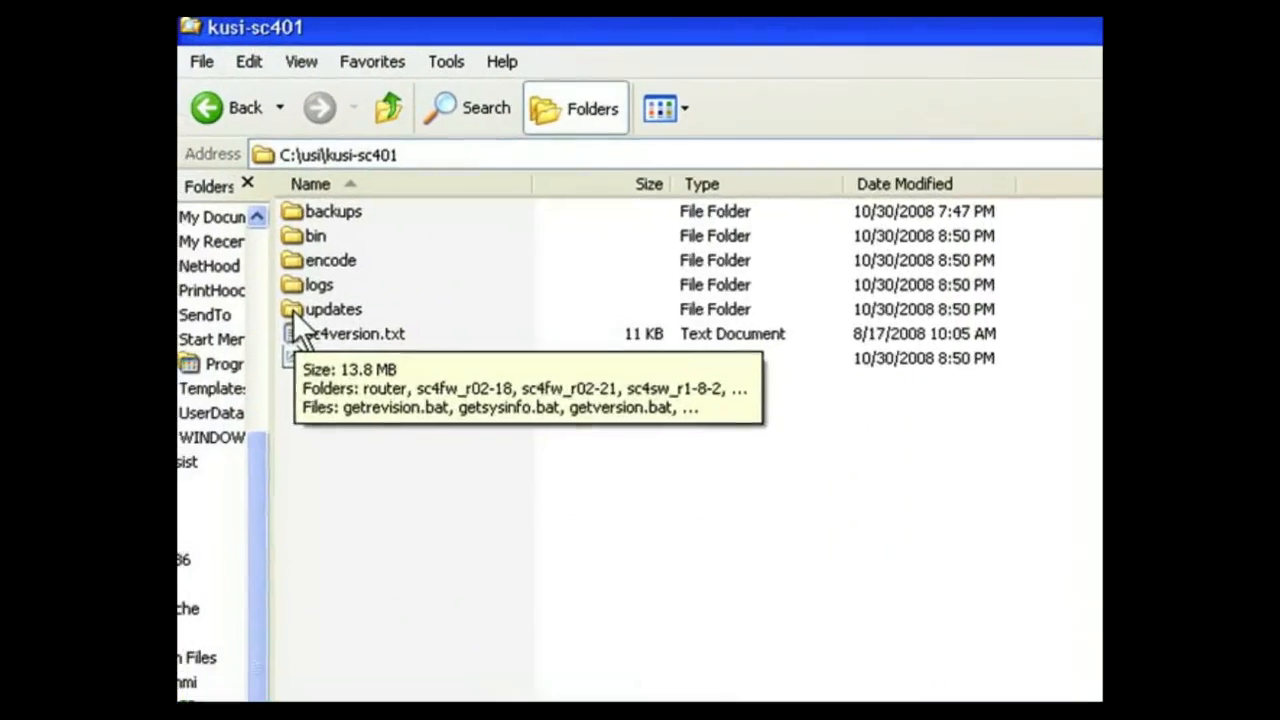
double_click(293, 311)
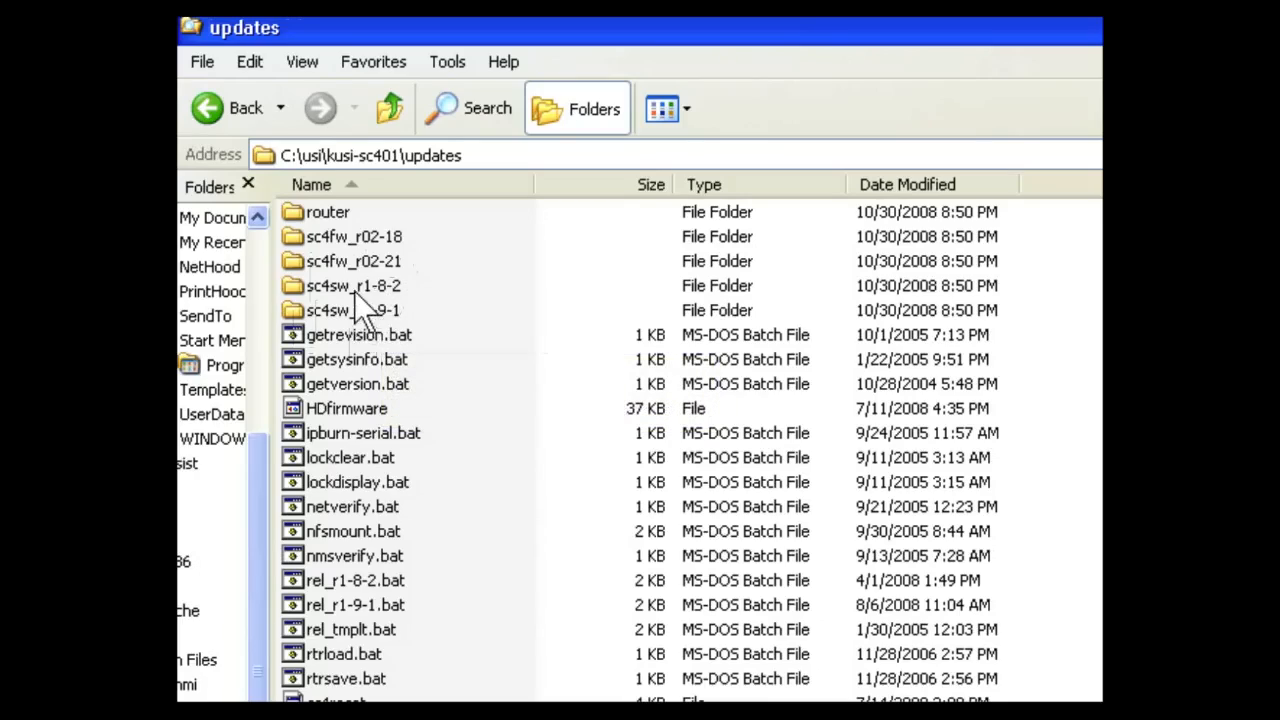
left_click(358, 316)
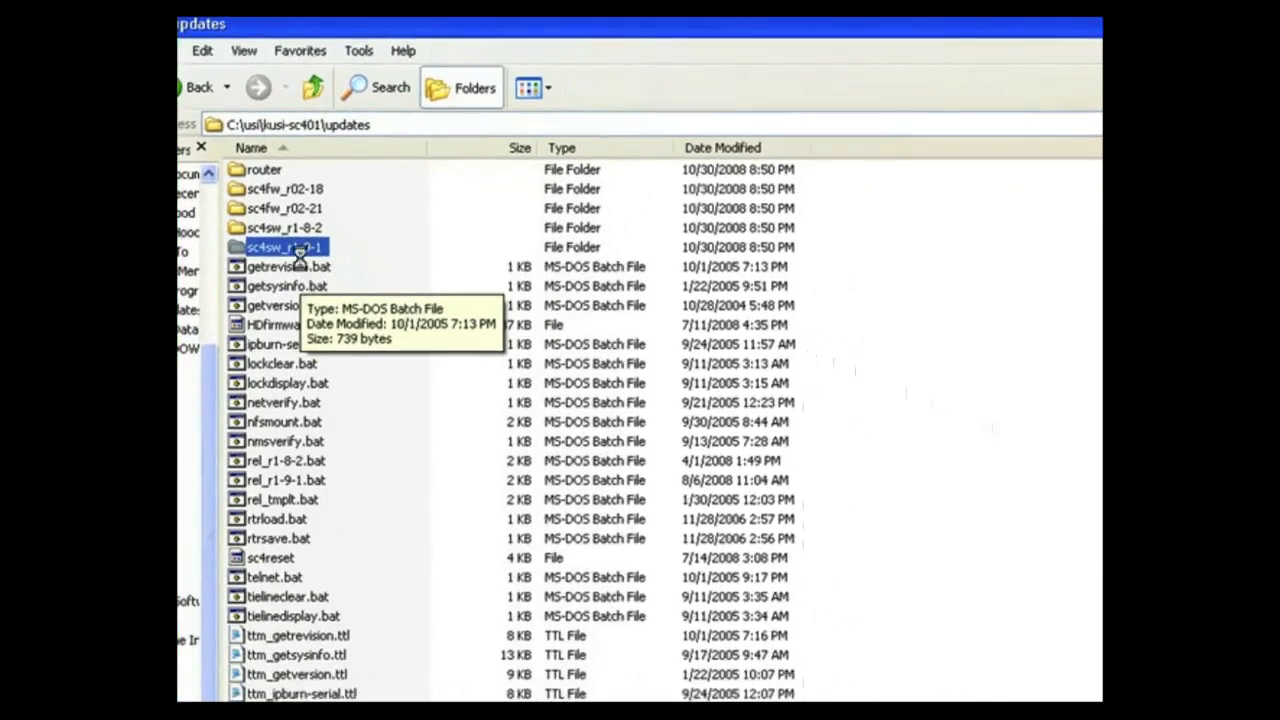
key("Delete")
left_click(935, 518)
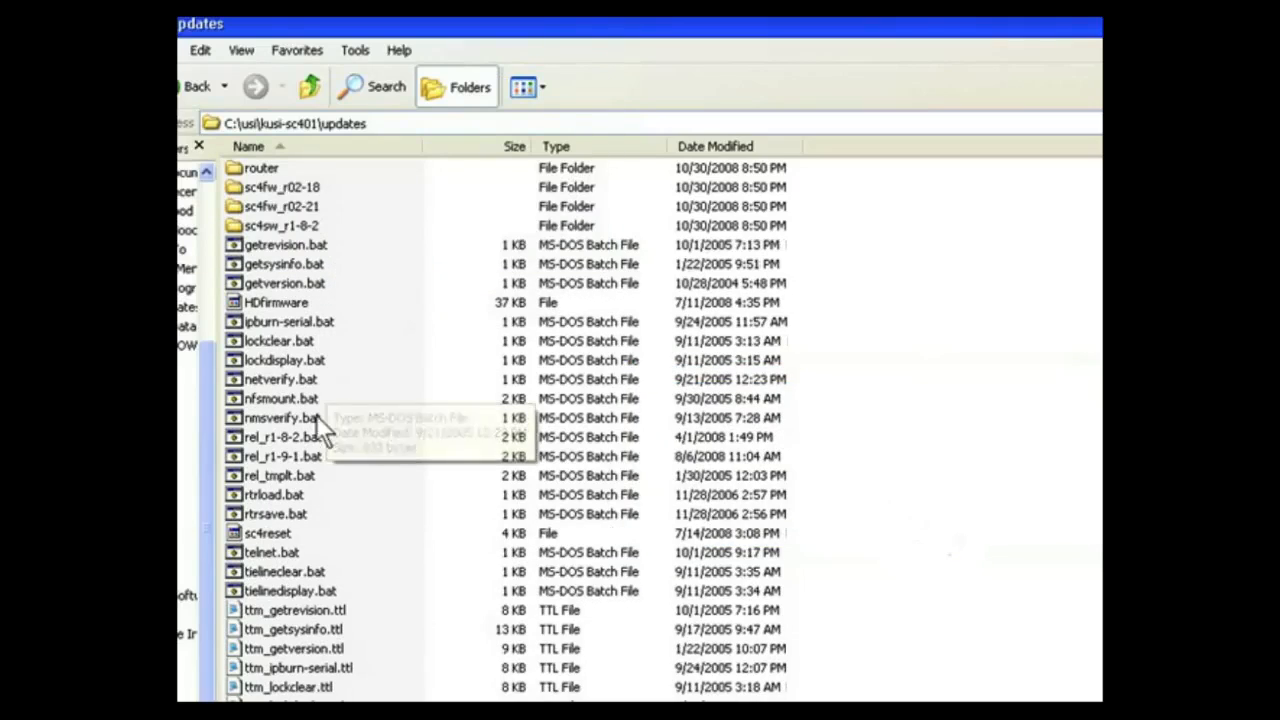
Step: Delete the rel_r1-9-1.bat file and the sc4fw_r02-21 folder from kusi-sc401's updates folder
left_click(287, 454)
key("Delete")
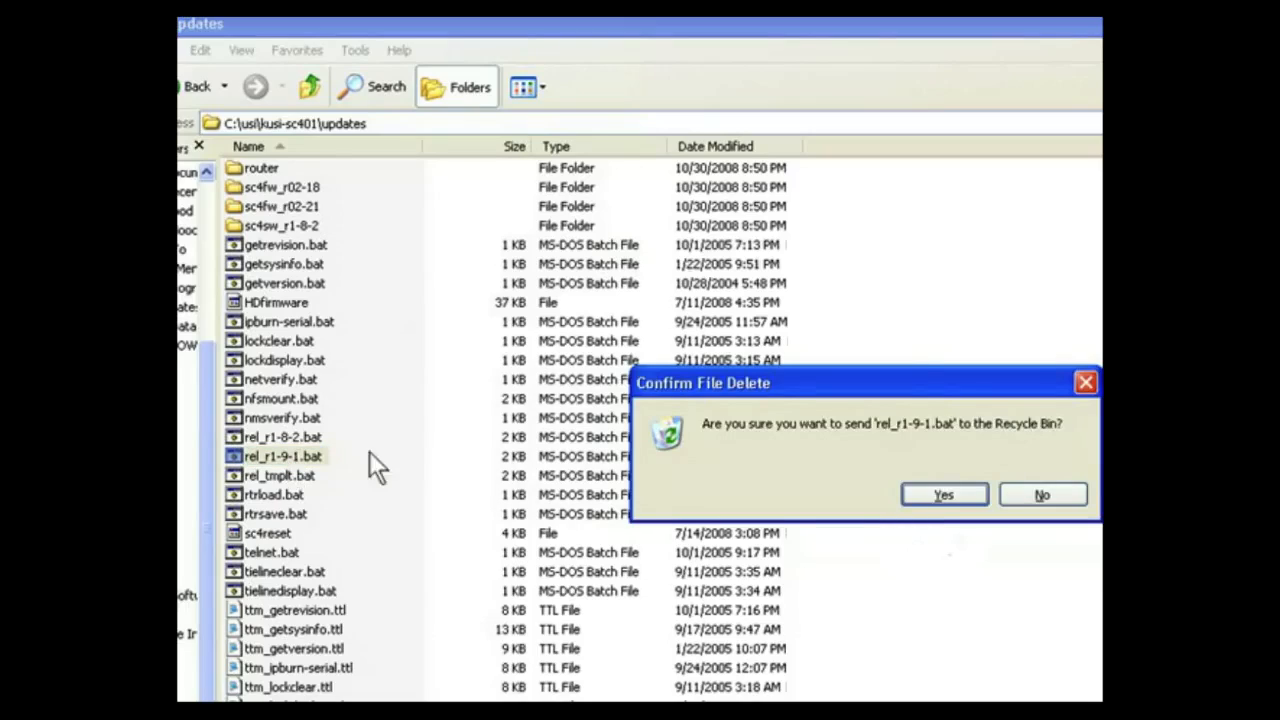
left_click(940, 495)
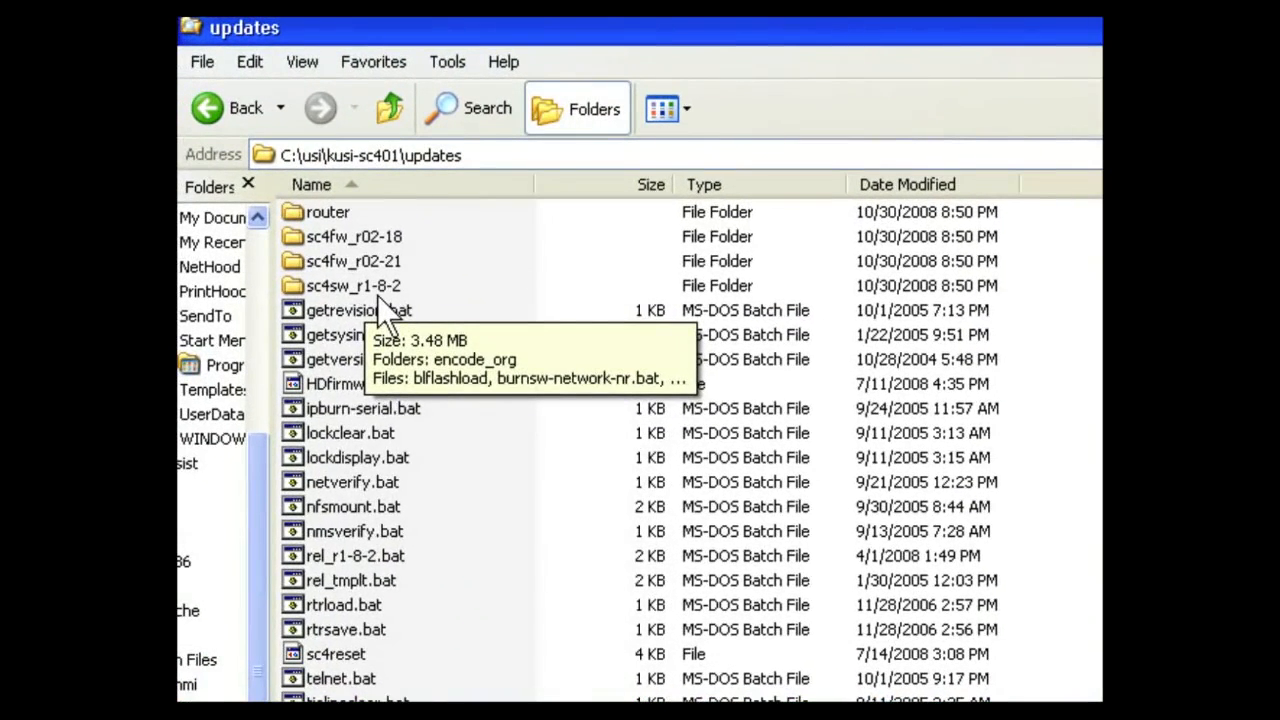
left_click(365, 262)
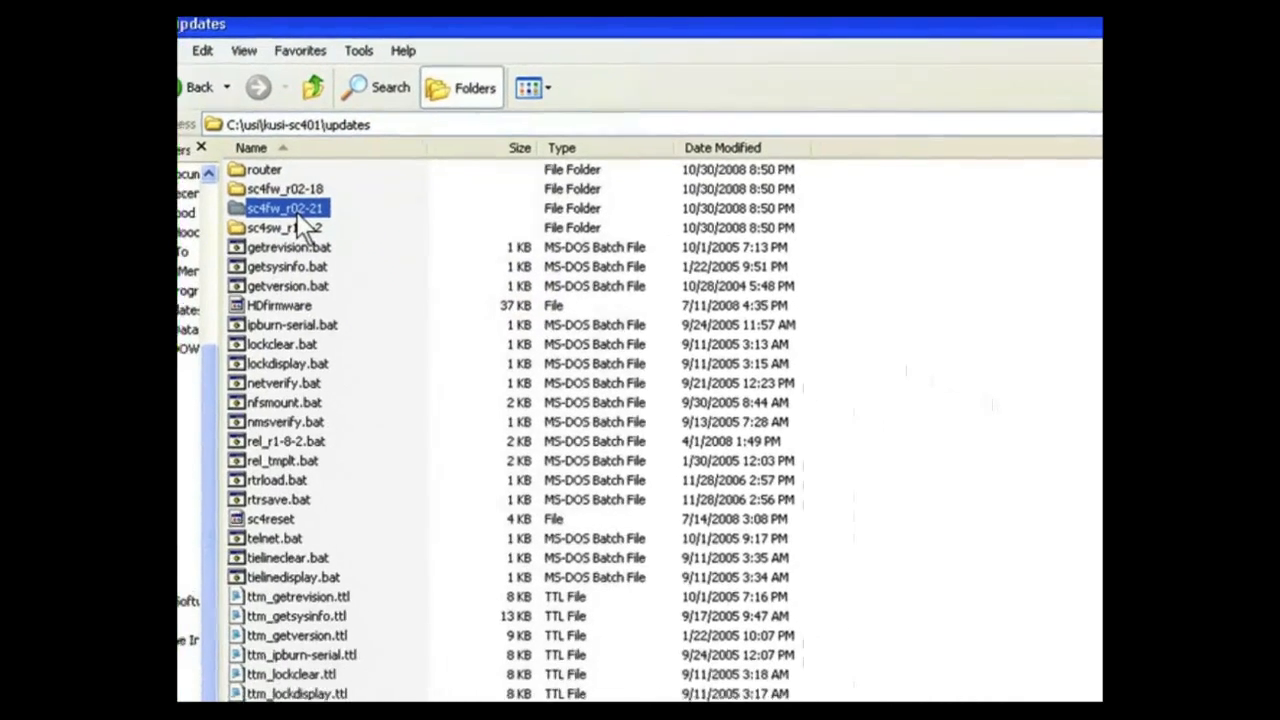
key("Delete")
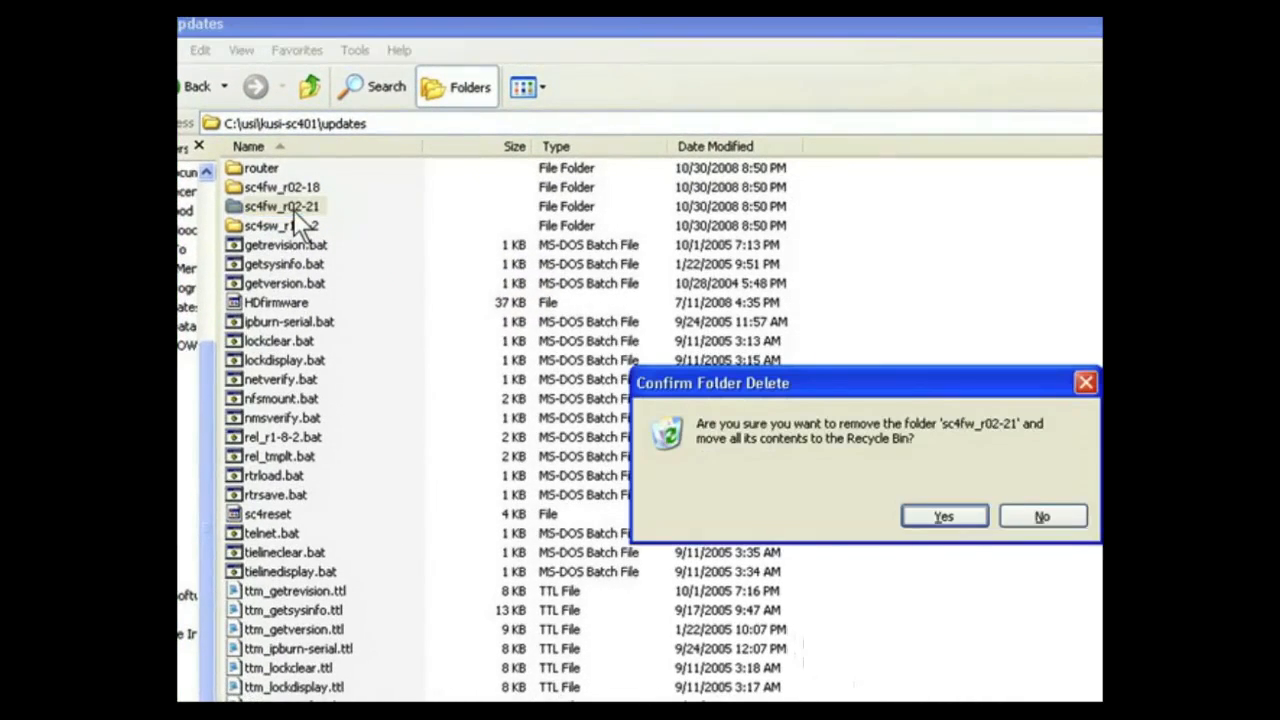
left_click(944, 516)
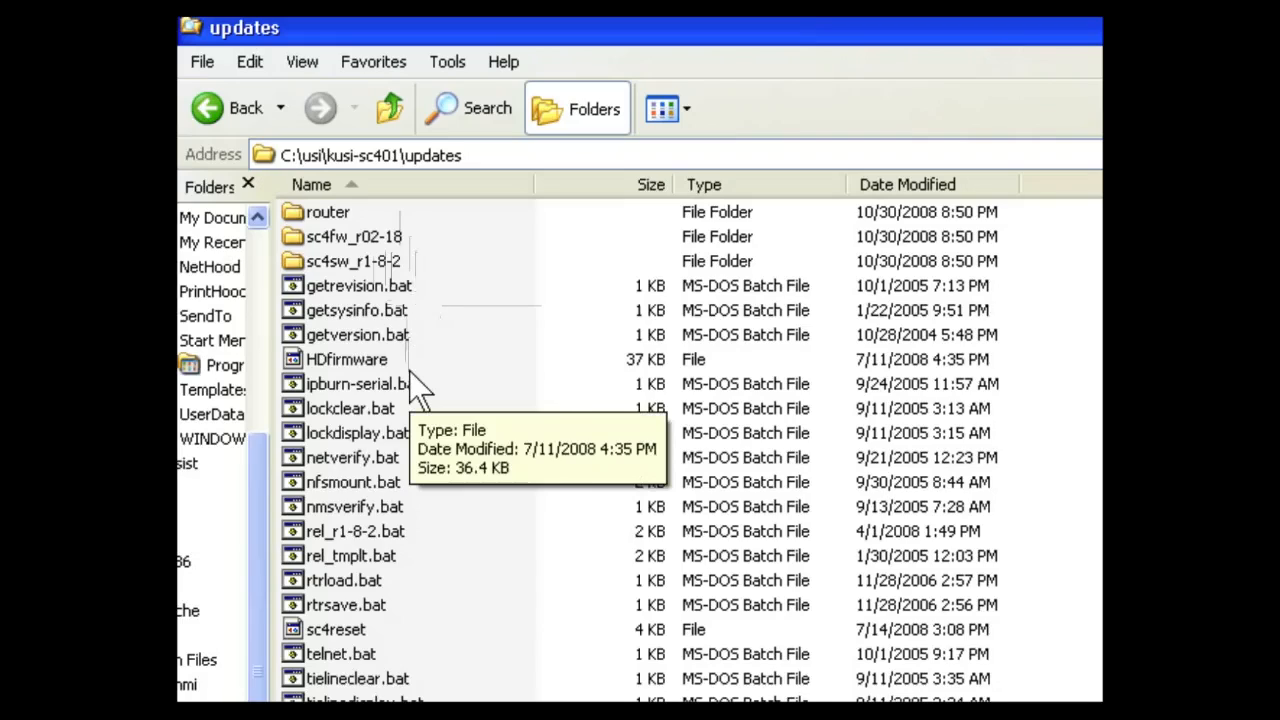
Step: Reopen kusi-sc401's updates folder from C:\usi, check its sc4fw_r02-18 and sc4sw_r1-8-2 folders, and return to C:\usi
left_click(386, 107)
left_click(386, 107)
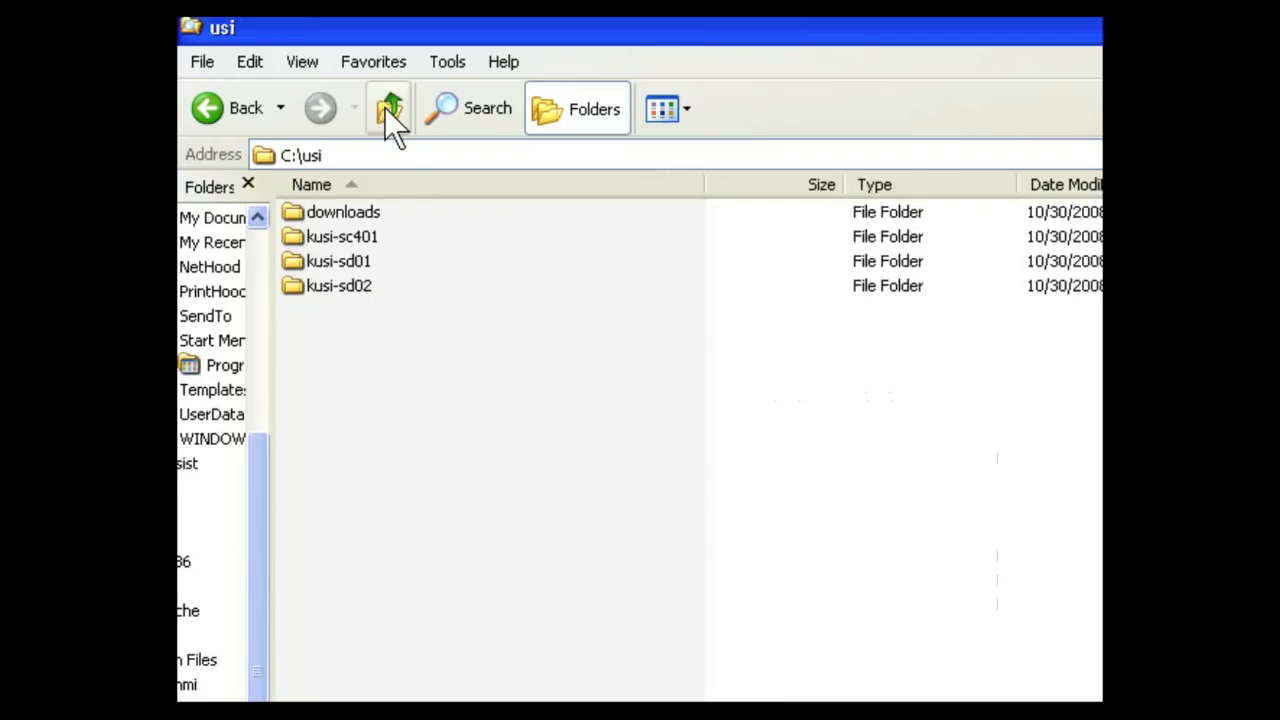
mouse_move(353, 239)
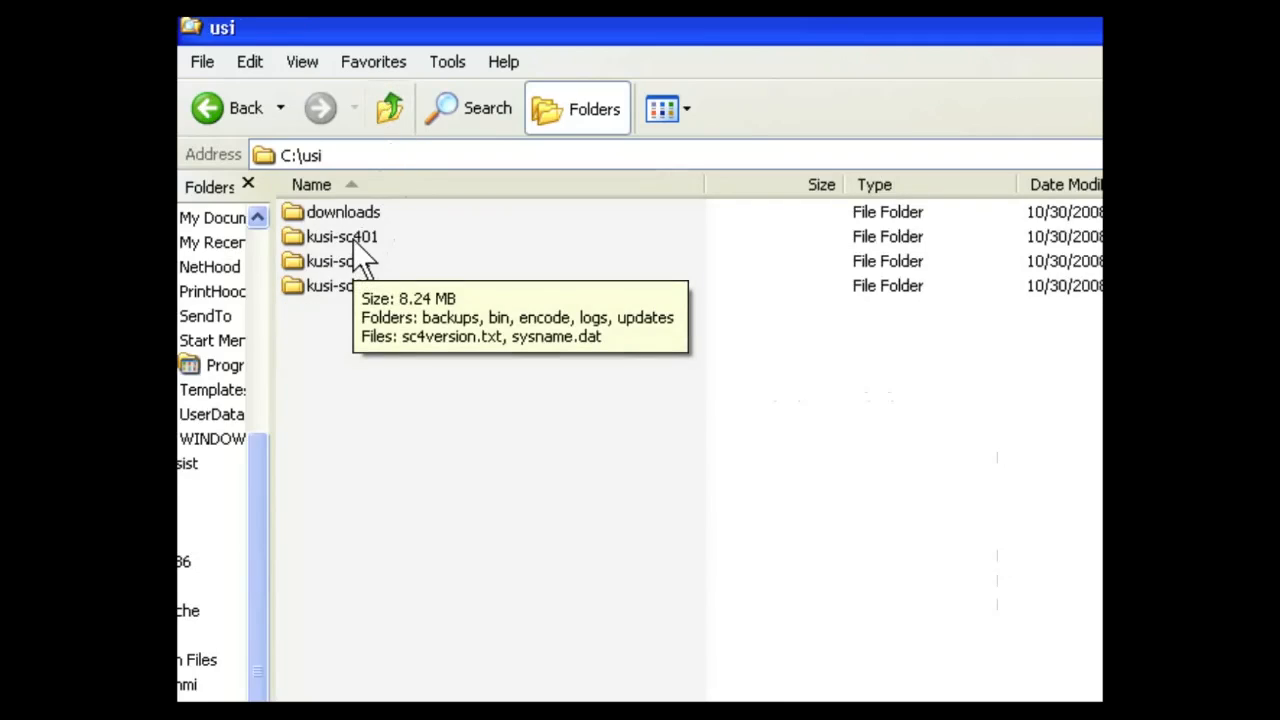
double_click(353, 239)
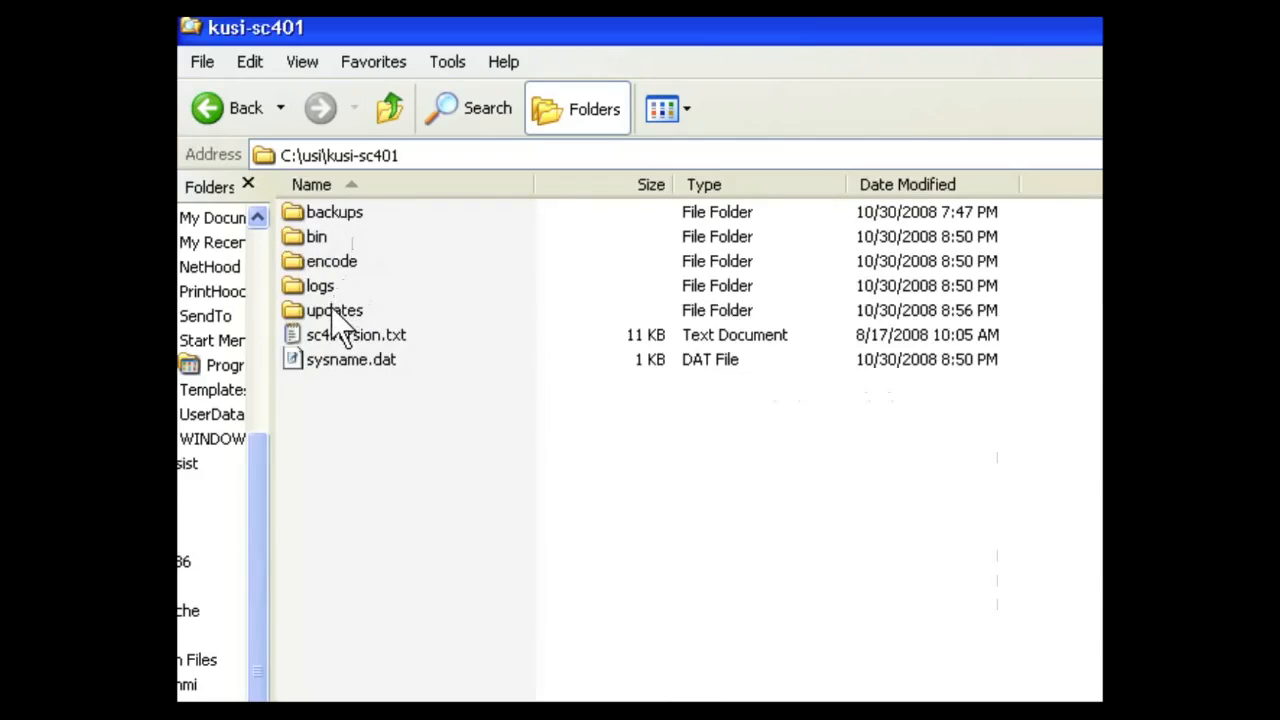
double_click(331, 307)
left_click(341, 238)
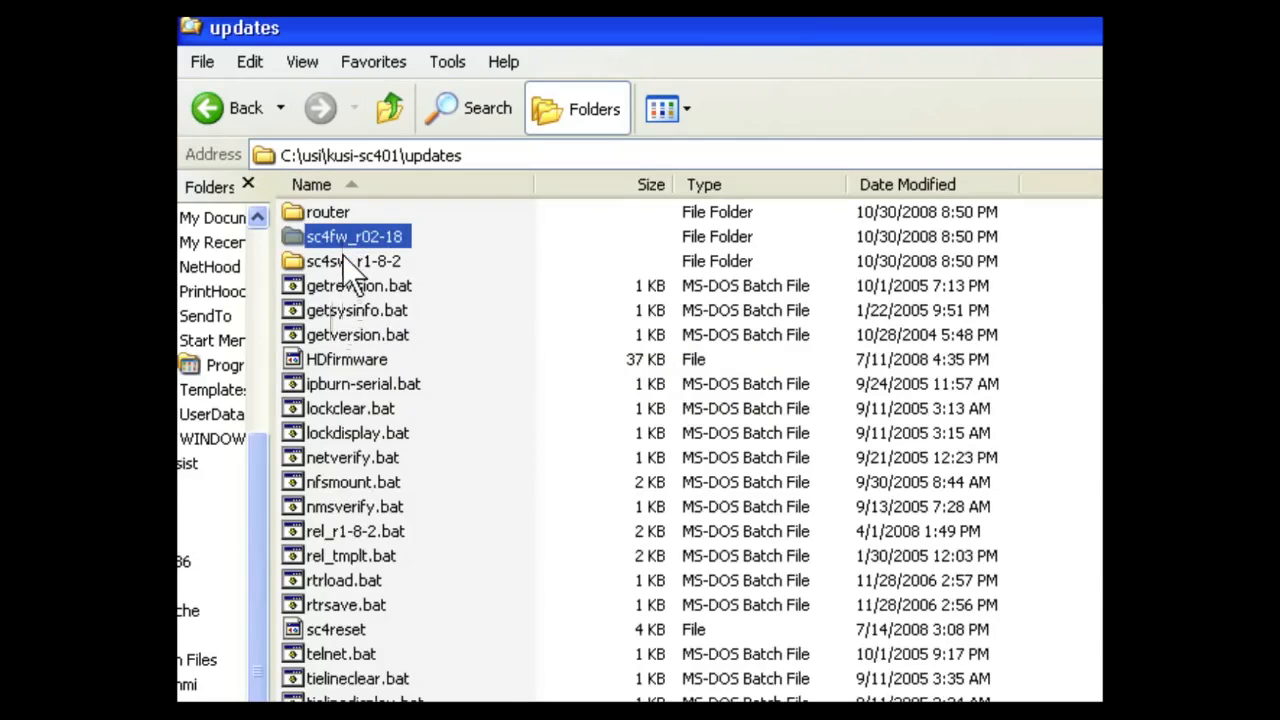
left_click(342, 259)
left_click(344, 240)
left_click(345, 261)
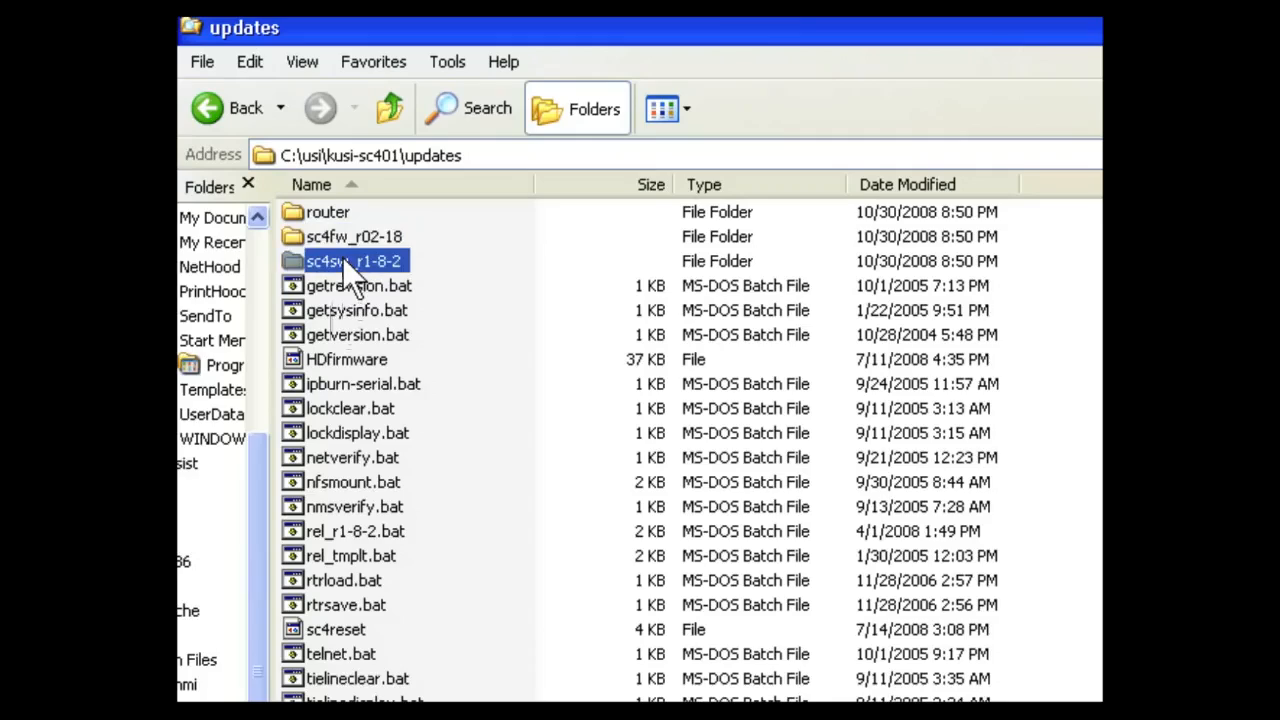
left_click(391, 120)
left_click(391, 119)
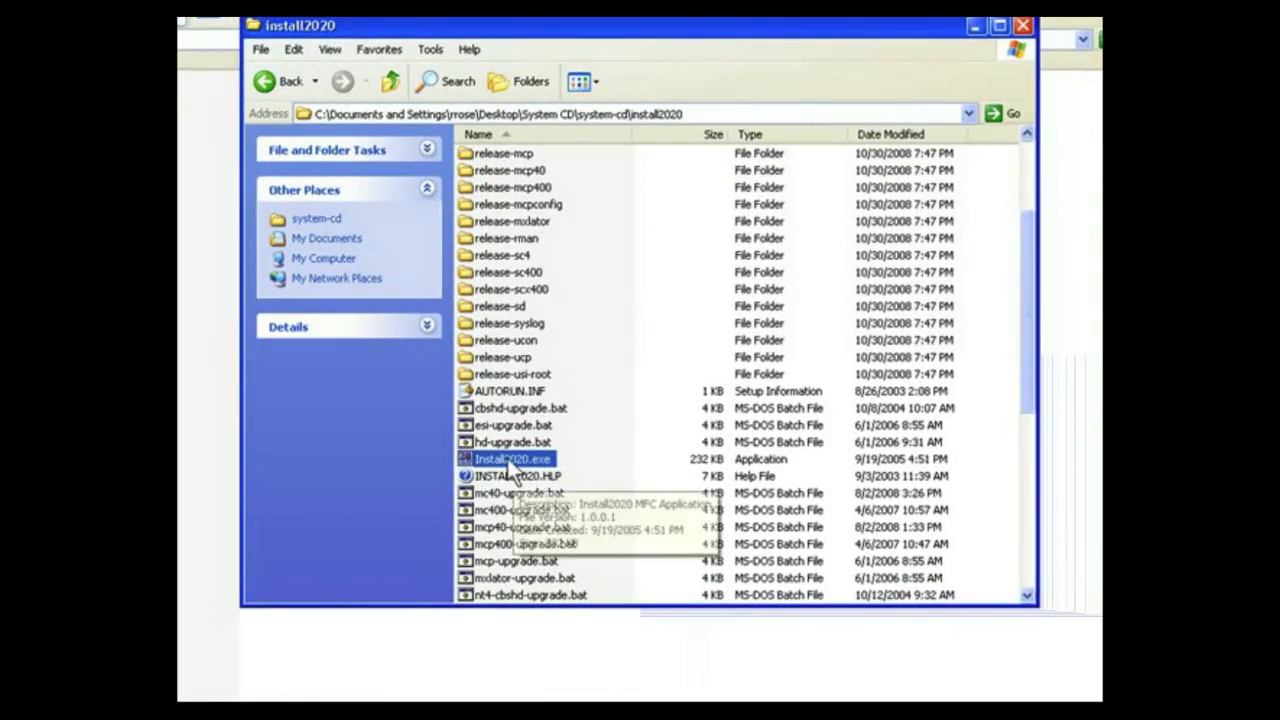
Step: Run Install2020.exe in Upgrade mode and choose kusi-sc401 as the system to upgrade
double_click(535, 468)
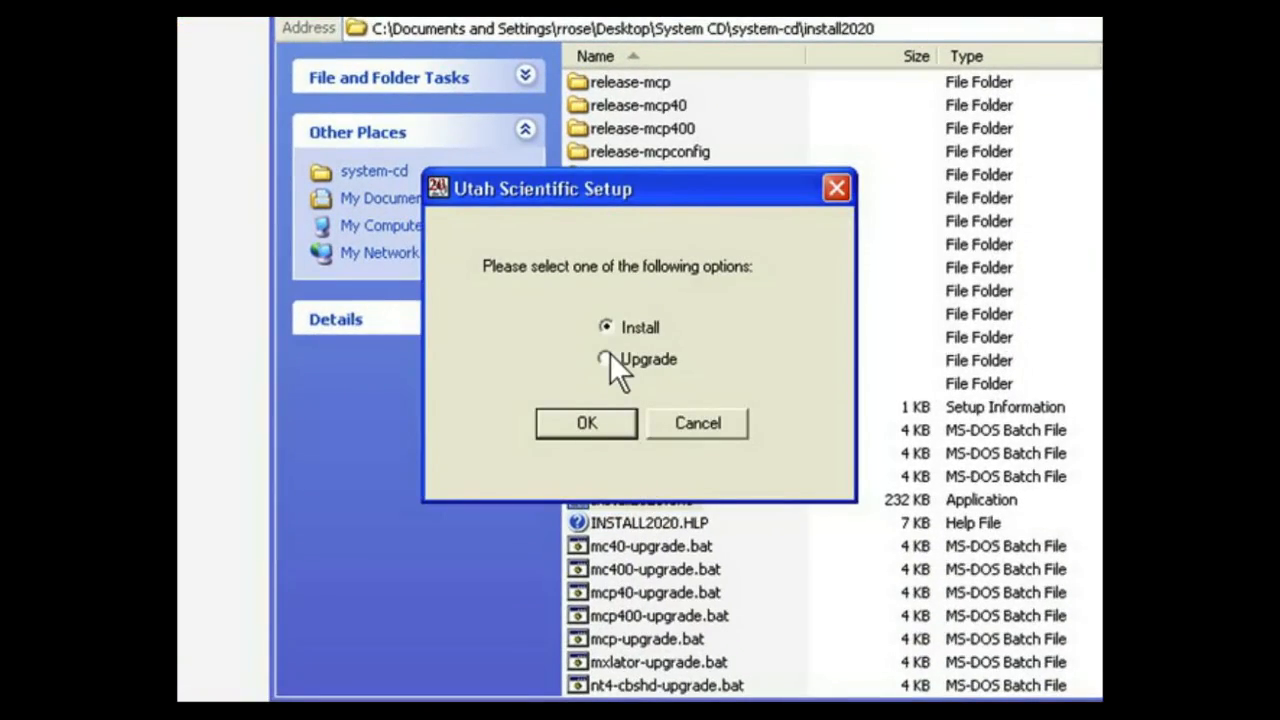
left_click(594, 419)
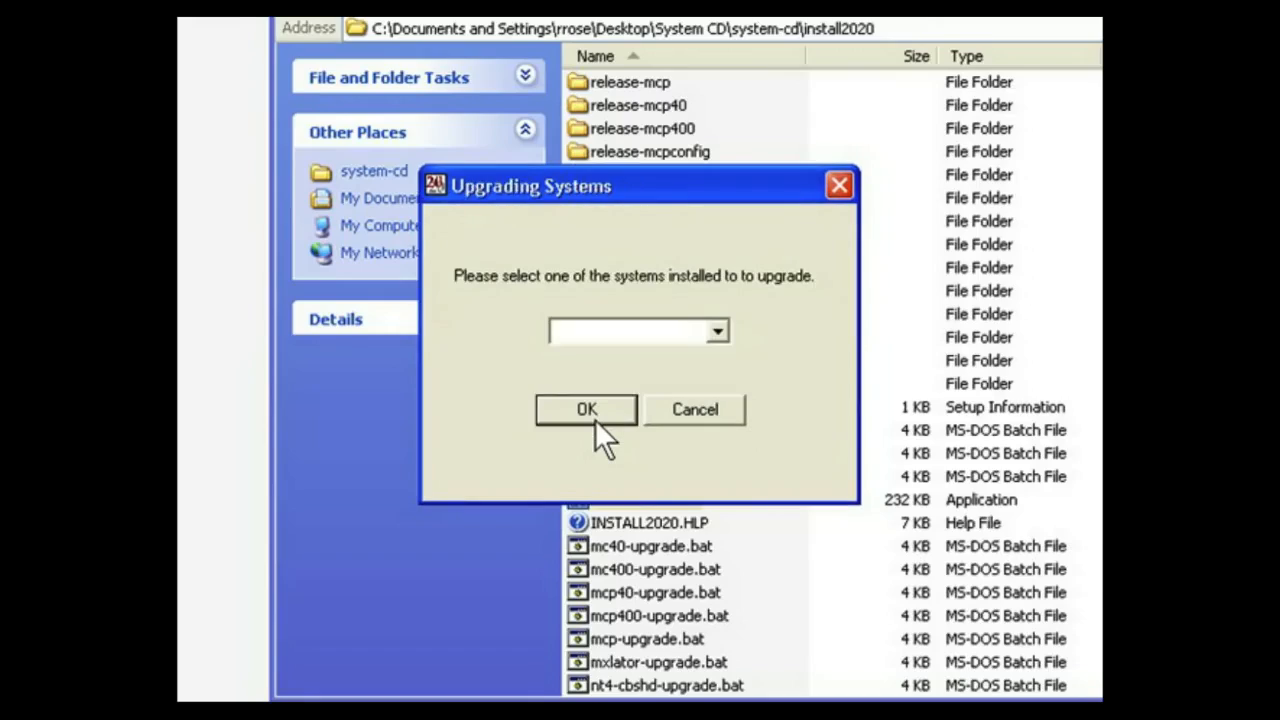
left_click(724, 334)
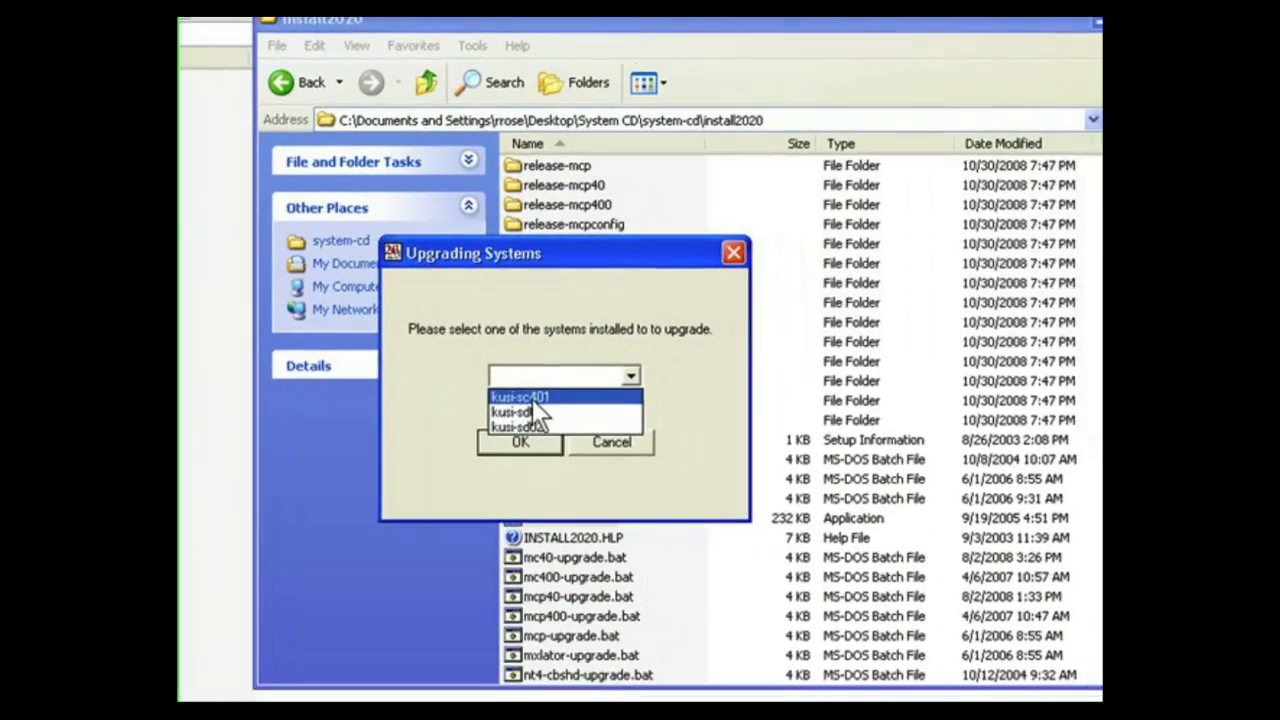
left_click(533, 399)
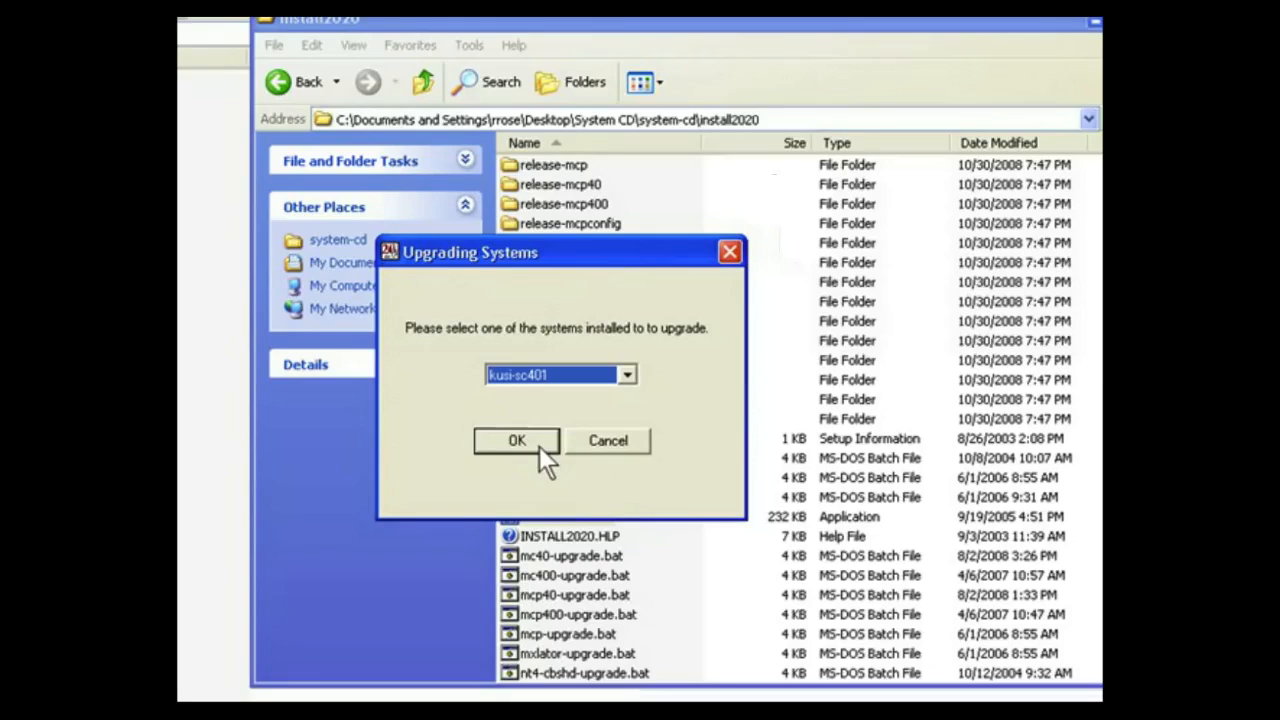
Step: Rearrange the upgrade dialog and install2020 window to uncover the C:\usi folder list, and point out the release-sc4 source folder
left_click_drag(541, 252, 885, 287)
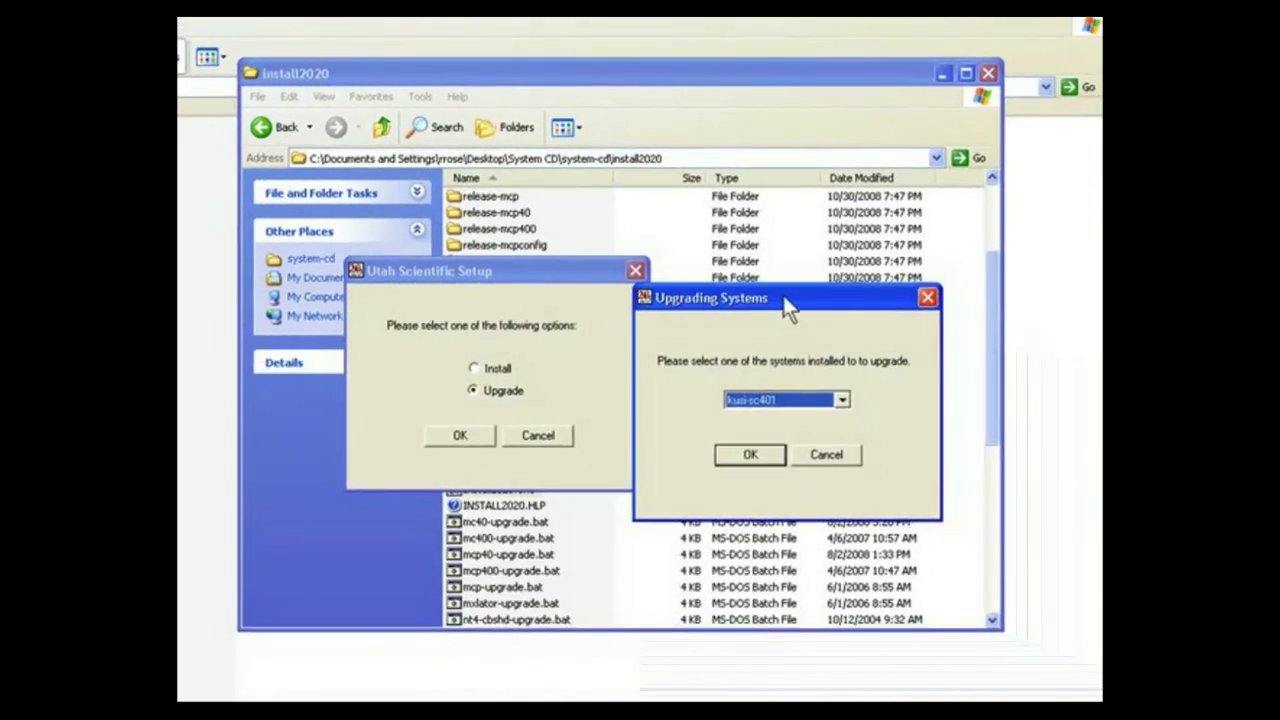
left_click_drag(902, 285, 569, 254)
left_click_drag(622, 76, 662, 70)
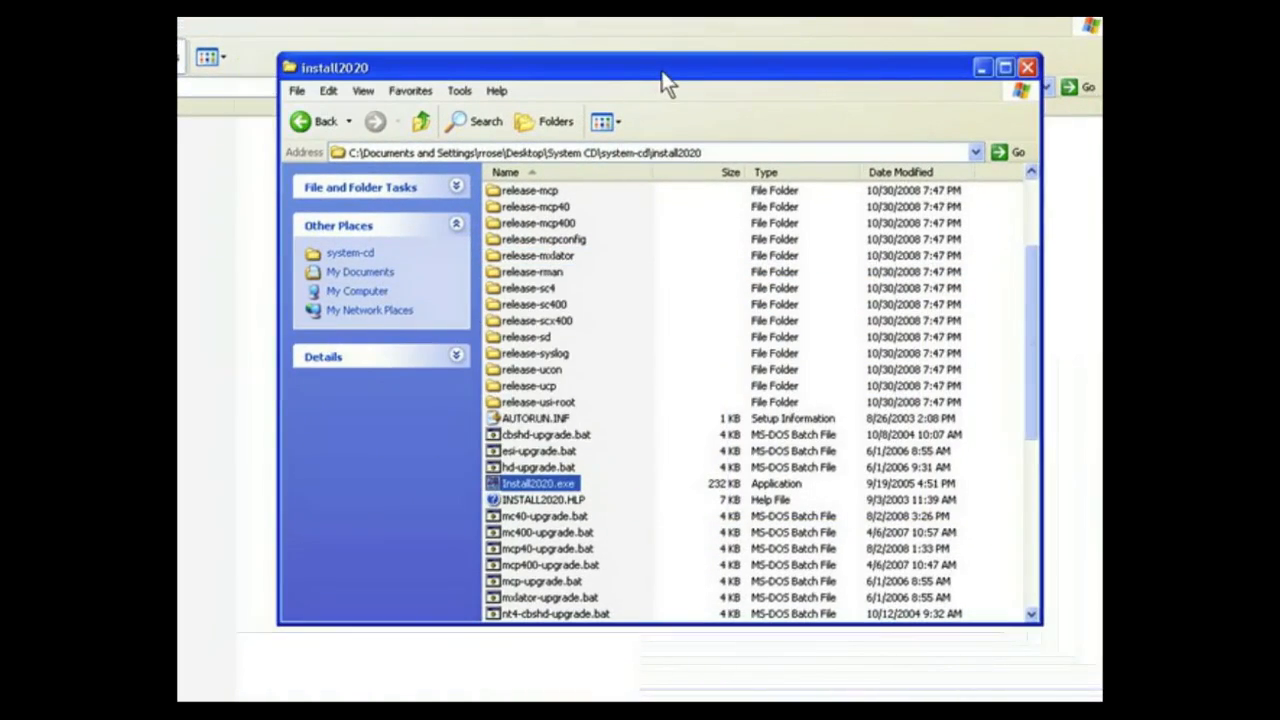
left_click(535, 290)
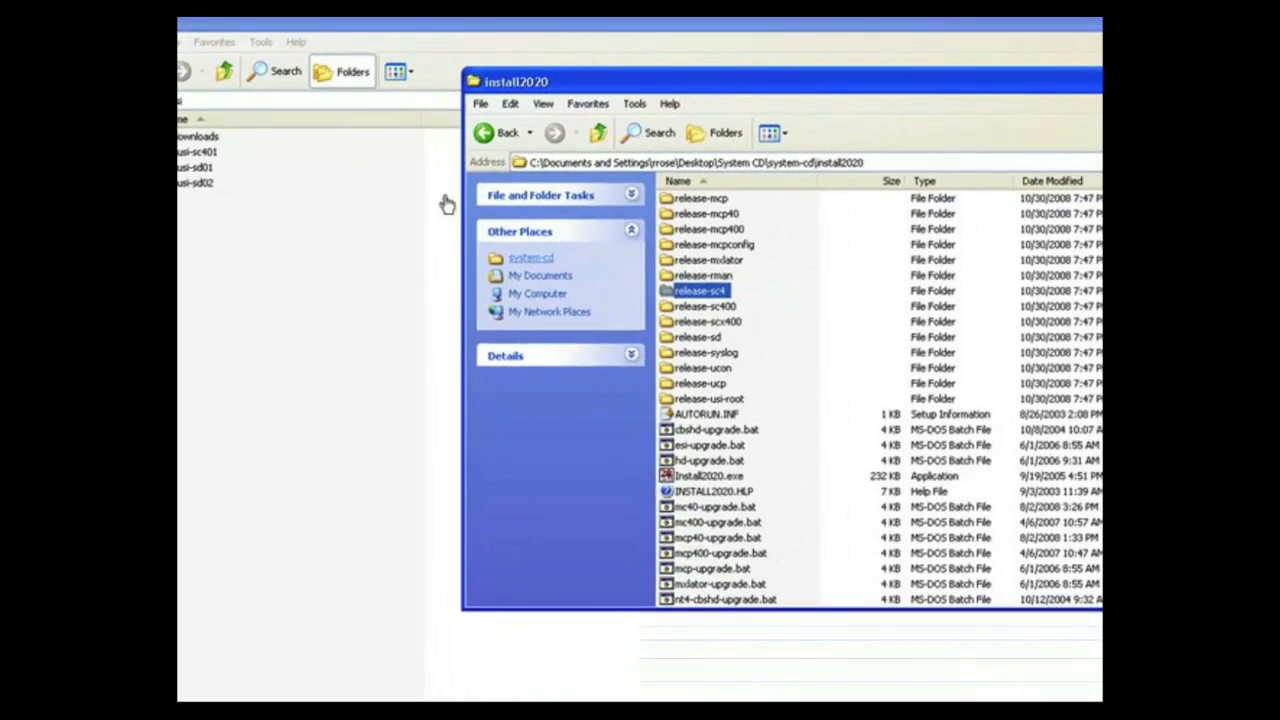
left_click_drag(1085, 90, 643, 228)
left_click(792, 275)
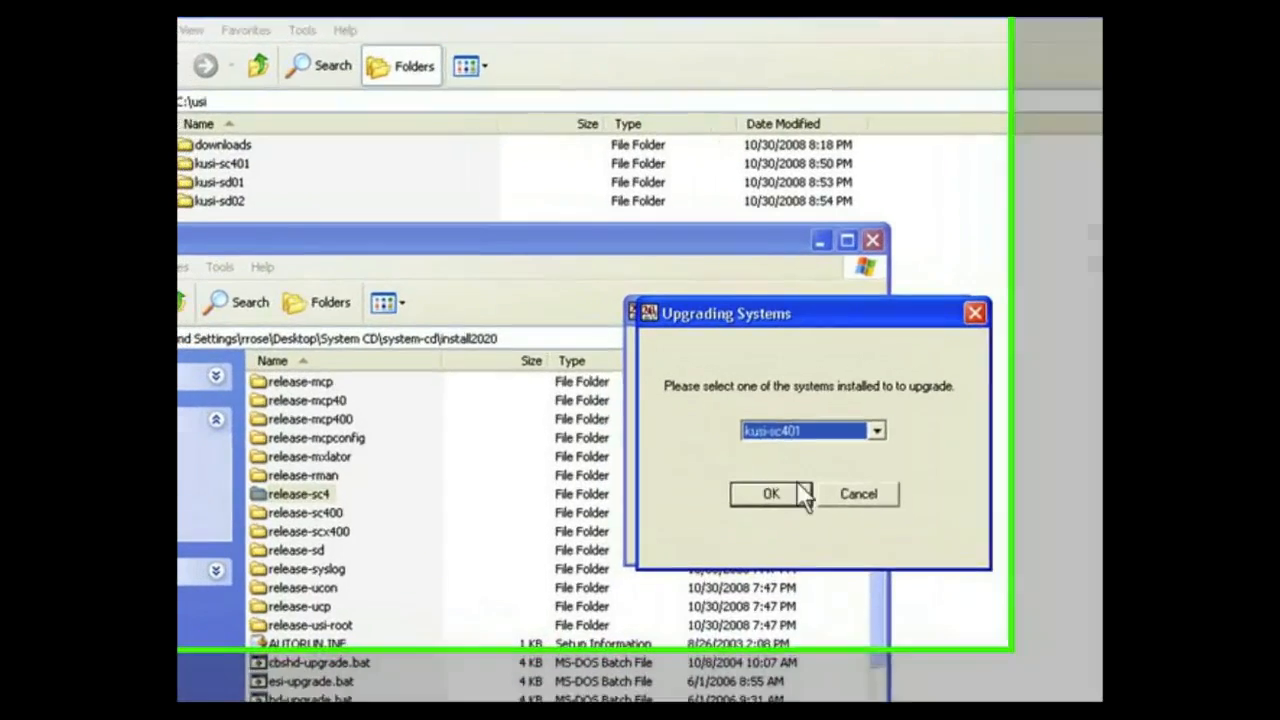
Step: Carry out the kusi-sc401 upgrade and exit the Utah Scientific Setup without upgrading another system
left_click(663, 420)
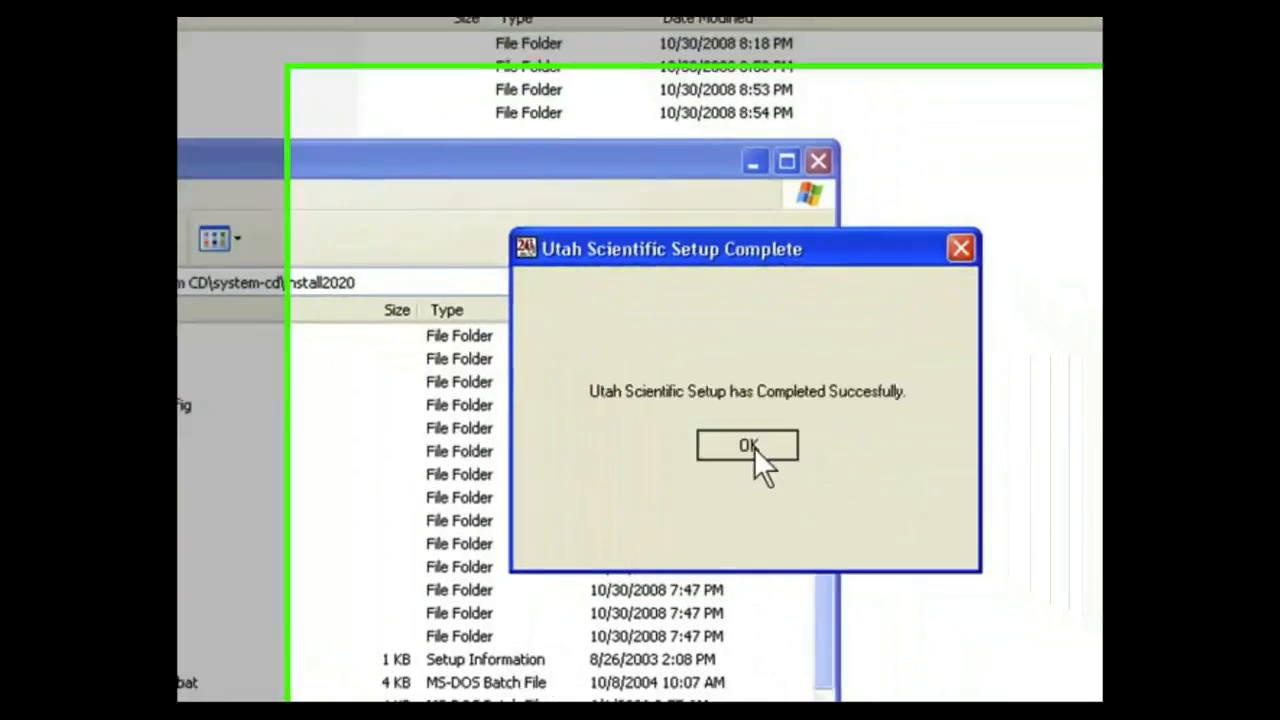
left_click(895, 512)
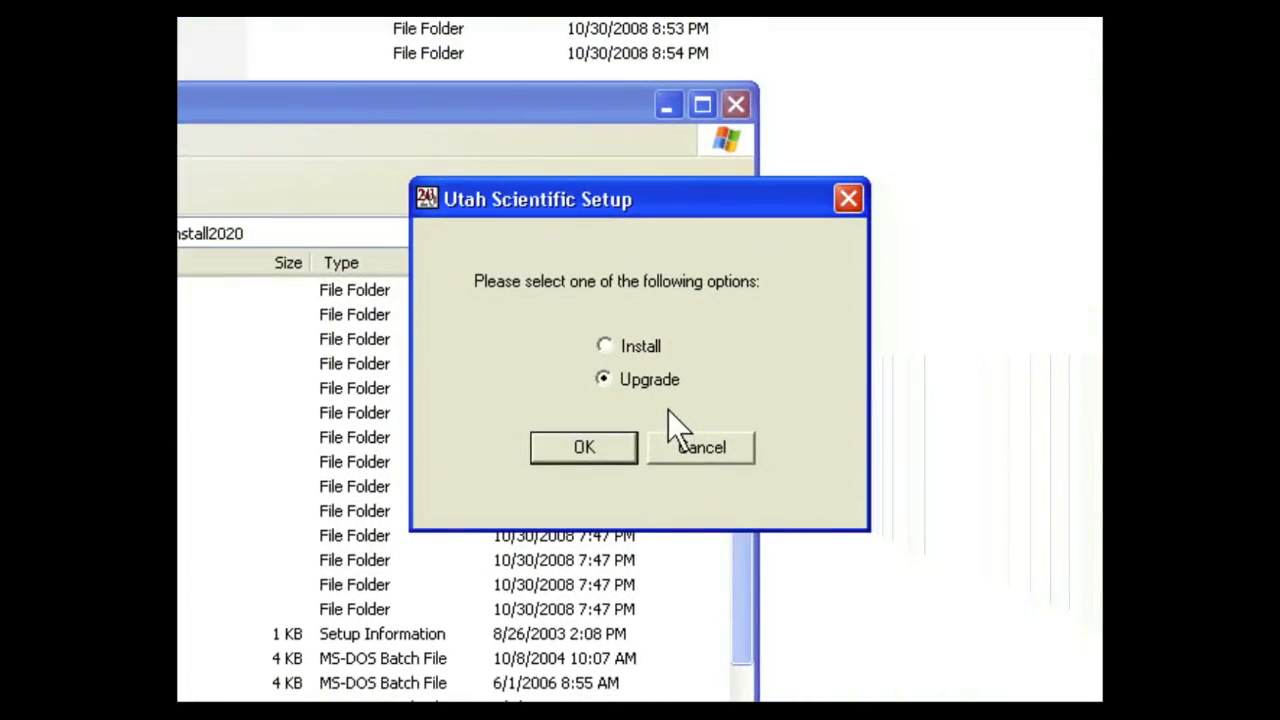
key("Return")
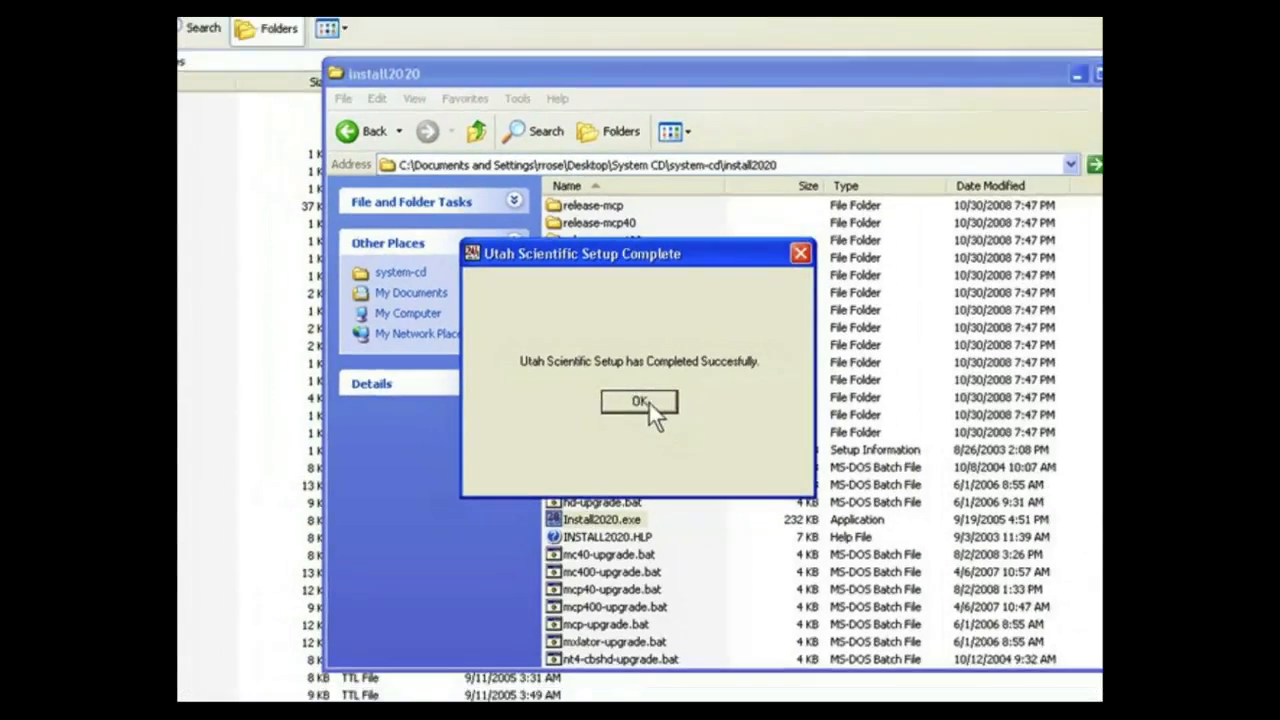
left_click(662, 405)
left_click(670, 430)
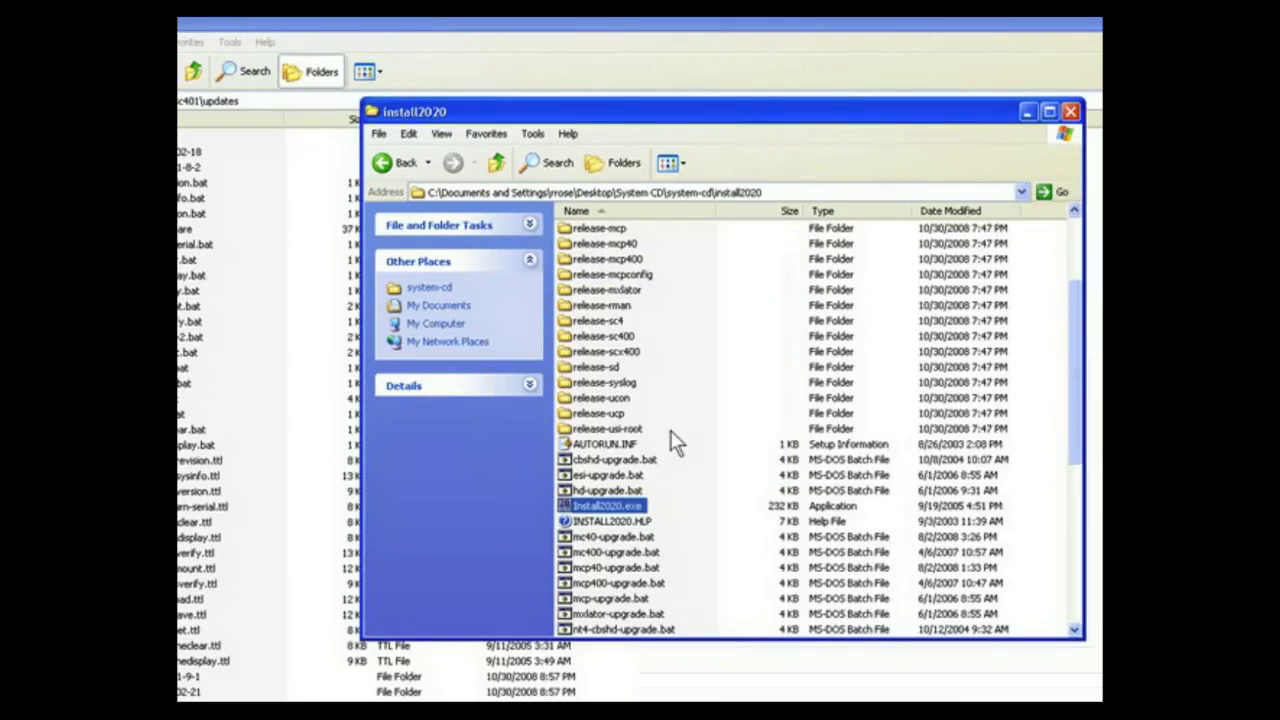
Step: Refresh kusi-sc401's updates folder and check for the sc4sw_r1-9-1 and sc4fw_r02-21 folders
left_click(263, 524)
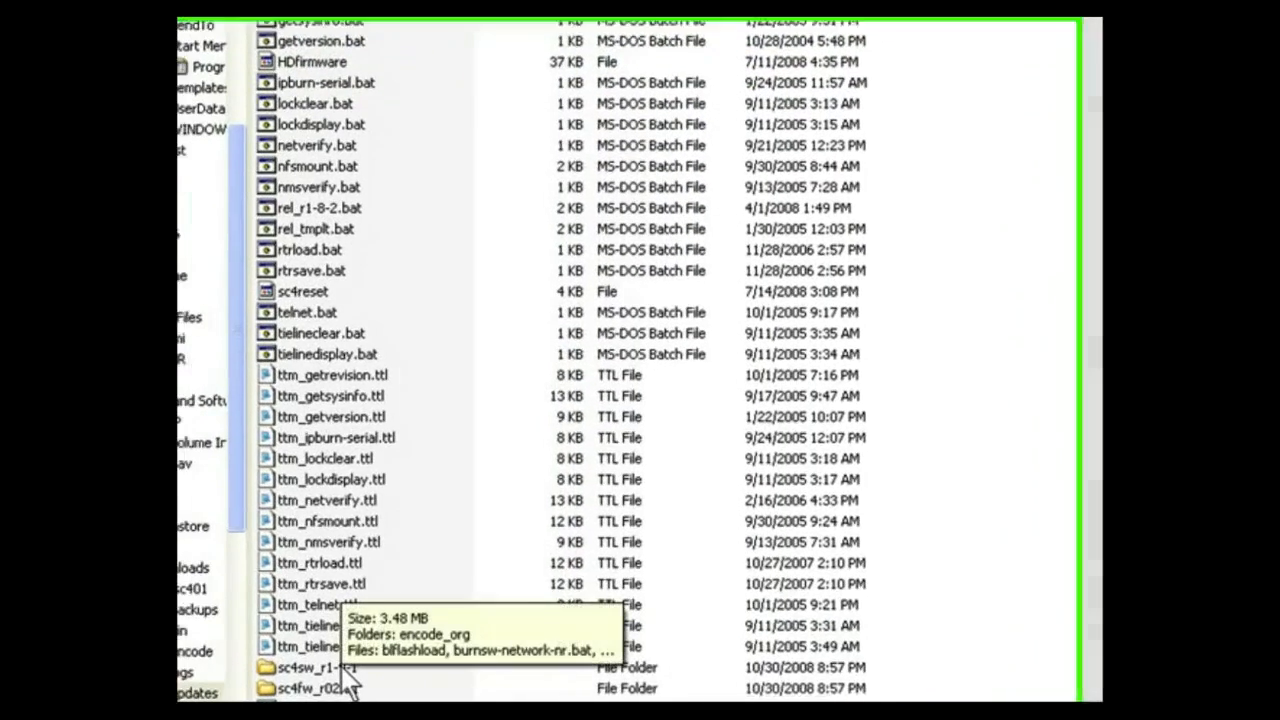
left_click(345, 668)
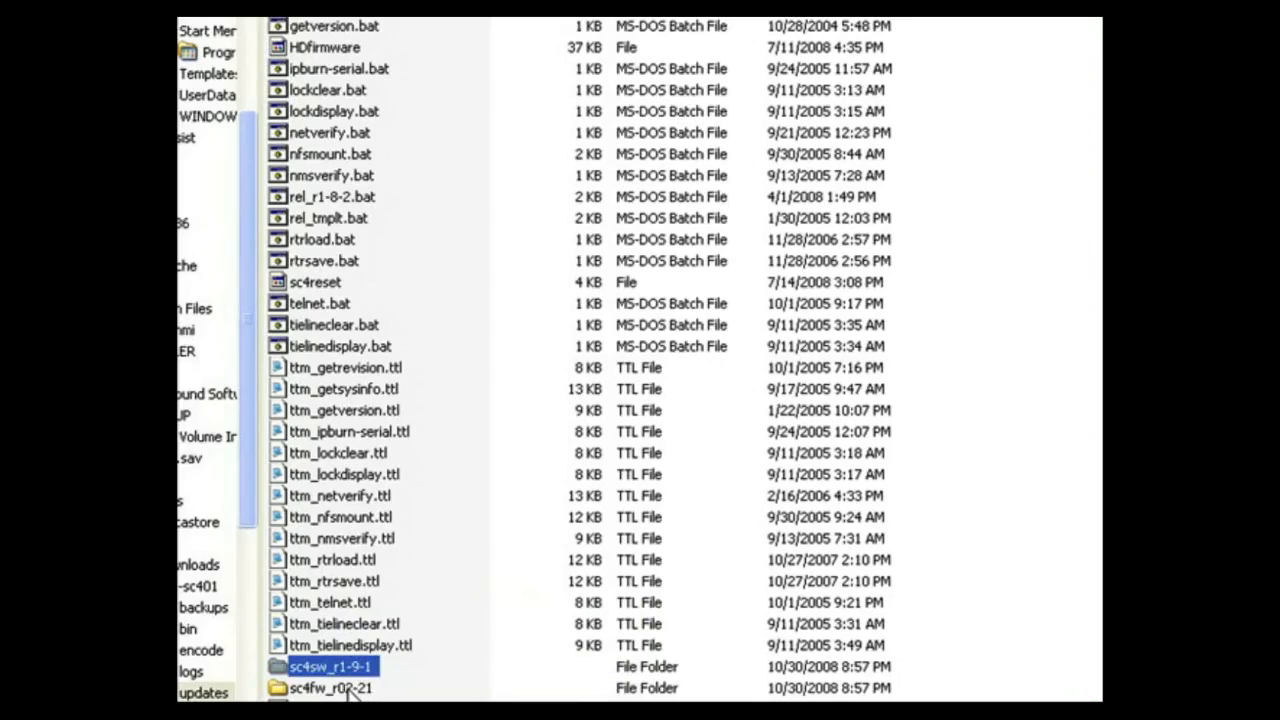
left_click(348, 688)
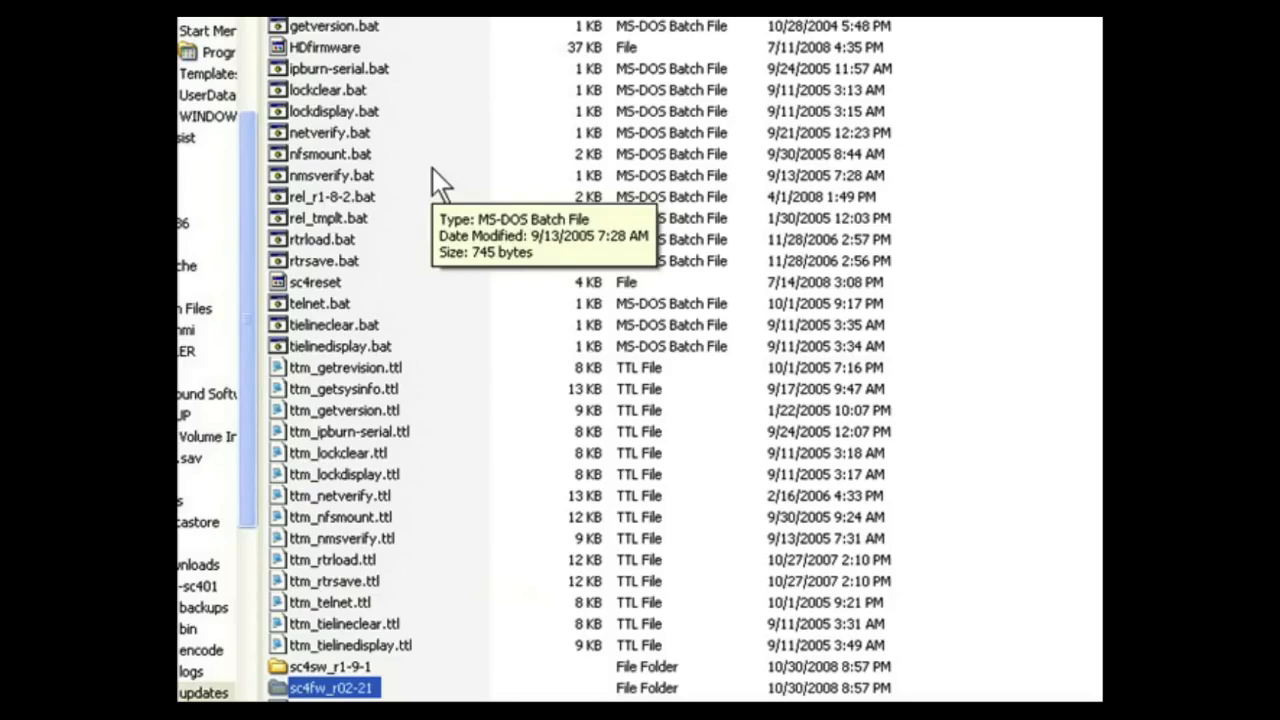
key("F5")
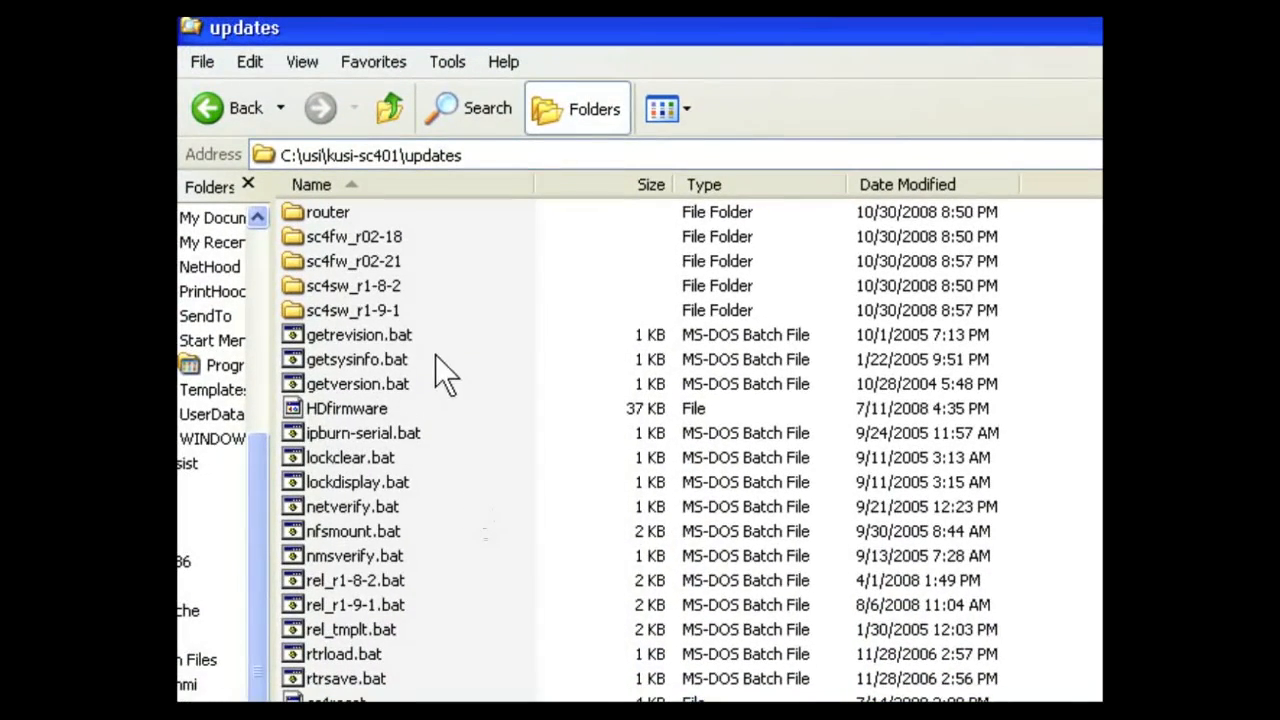
left_click(388, 312)
left_click(380, 261)
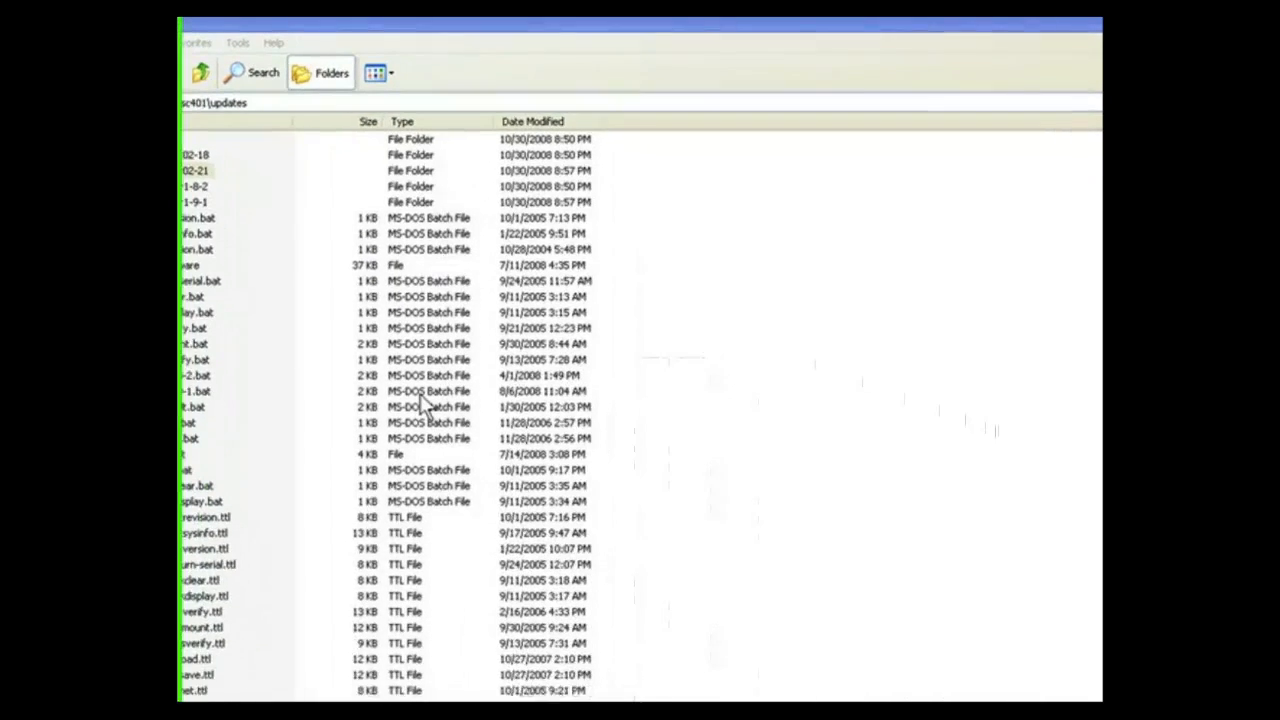
Step: Return to the install2020 window, review its release folders, and go up to the system-cd folder
left_click(655, 701)
left_click(575, 701)
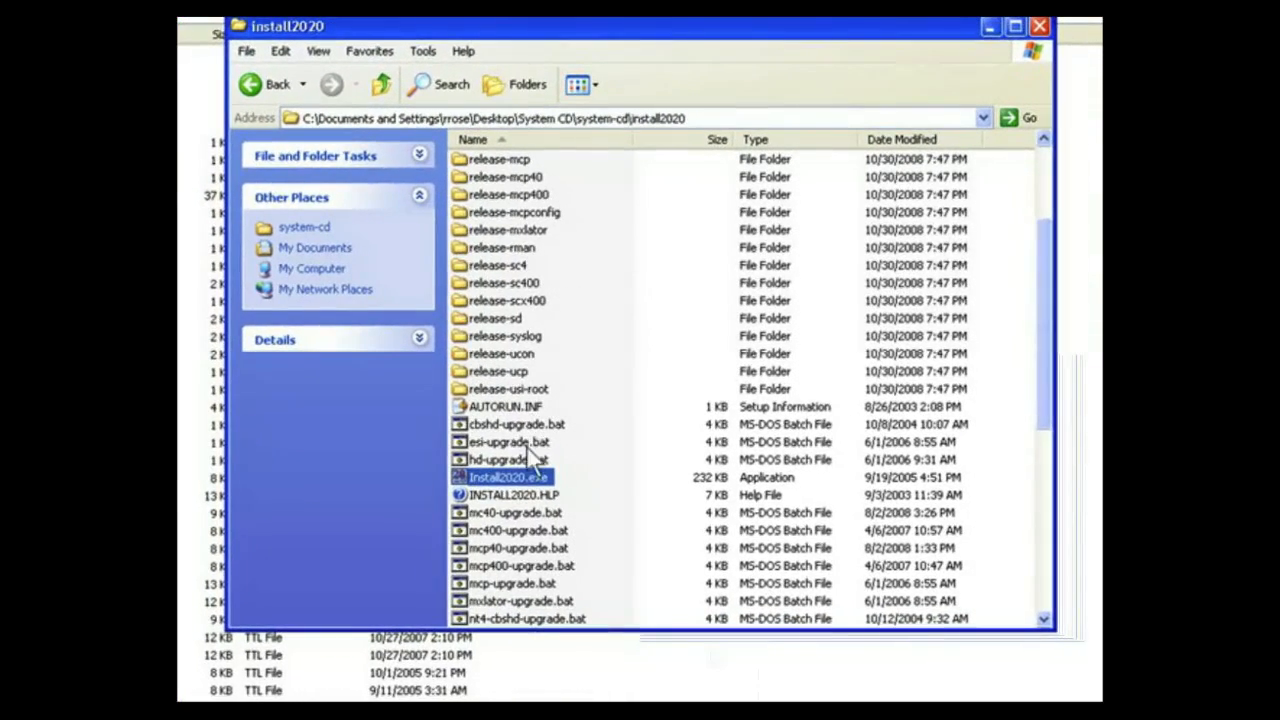
mouse_move(492, 489)
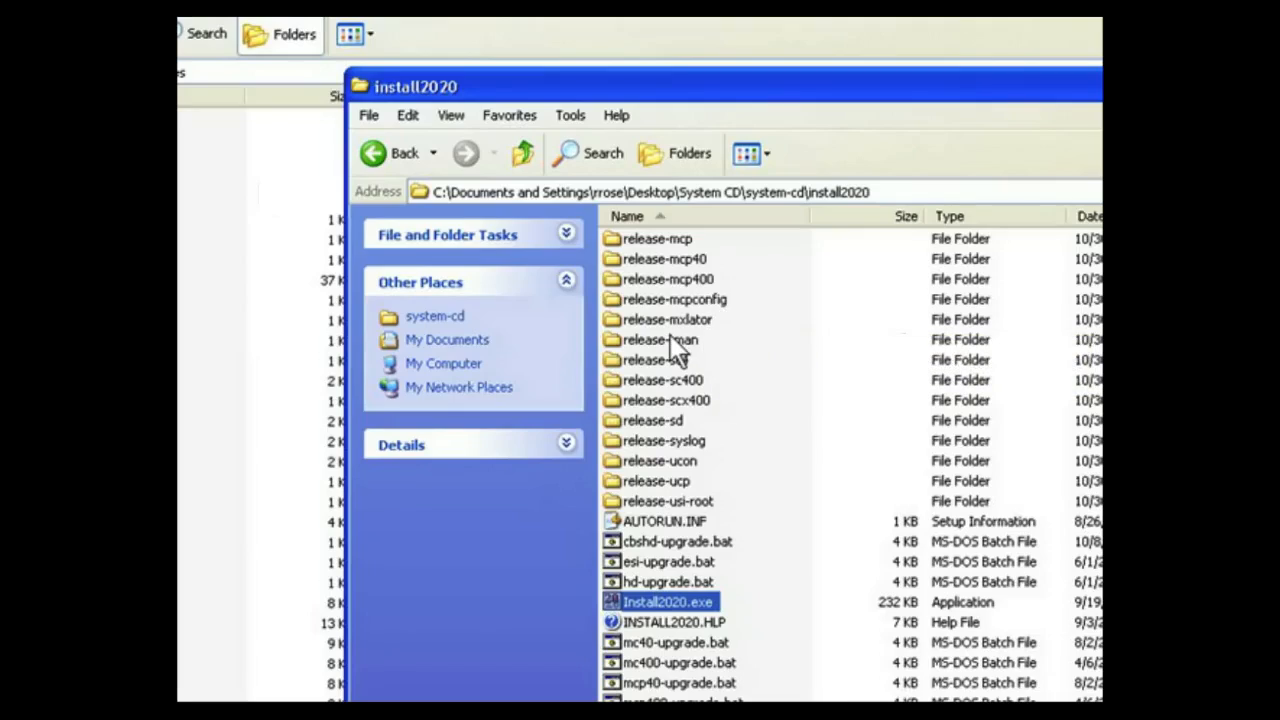
mouse_move(671, 340)
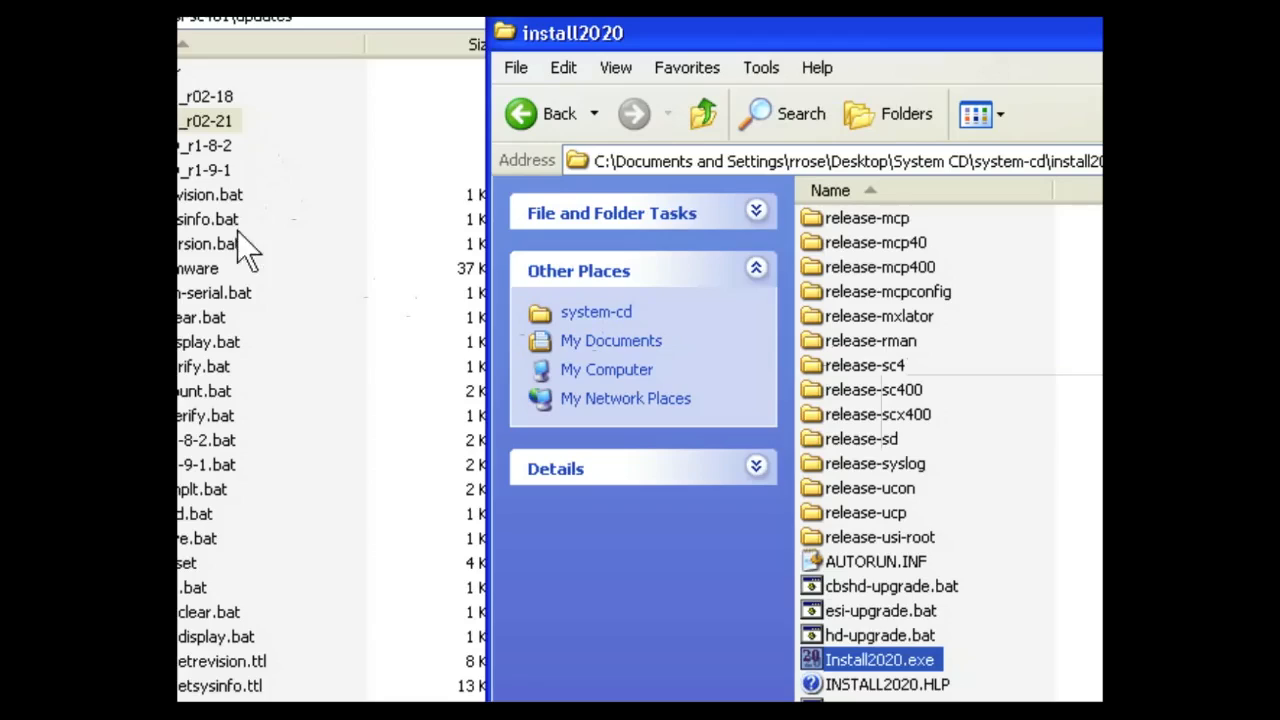
mouse_move(919, 300)
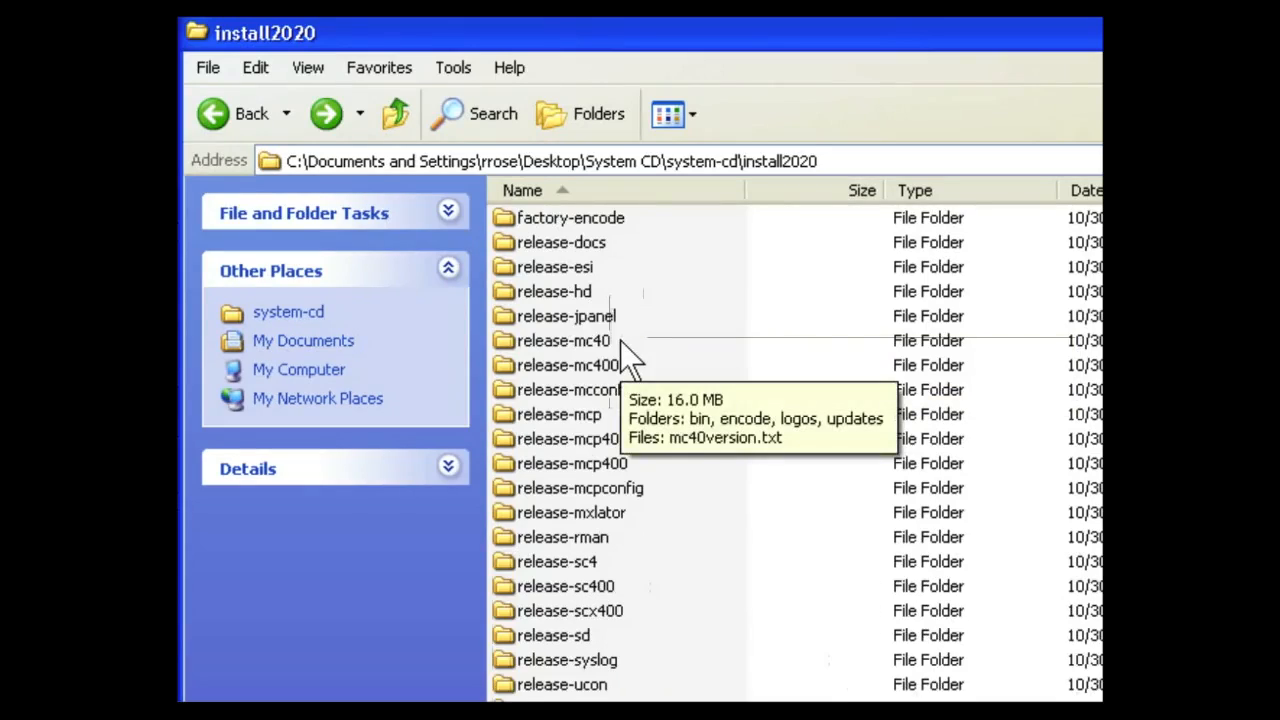
scroll(620, 340, "up", 1)
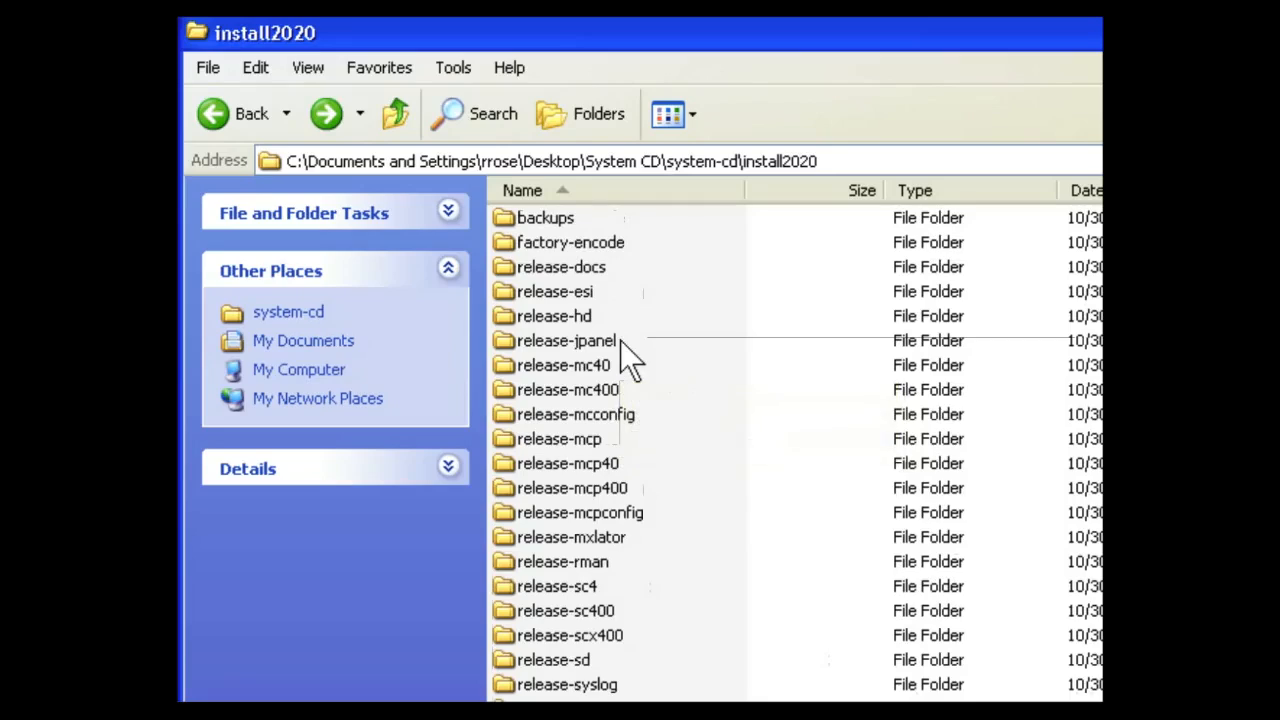
left_click(402, 122)
mouse_move(563, 238)
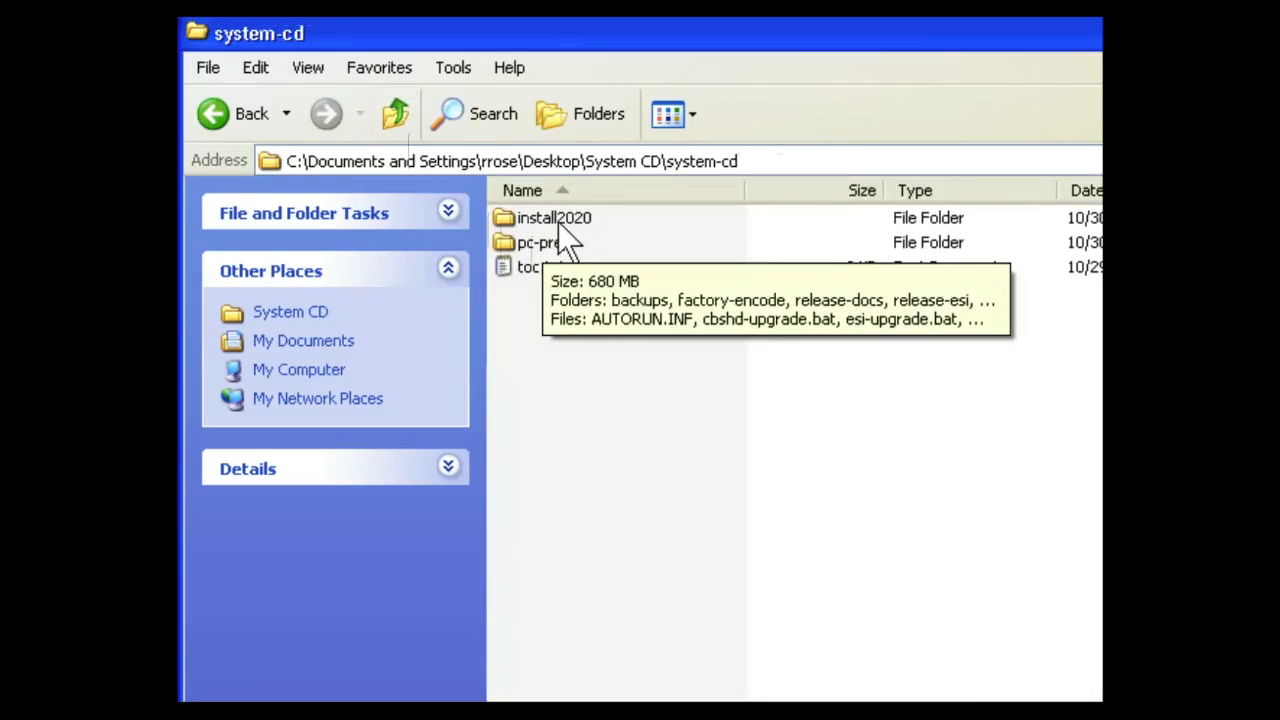